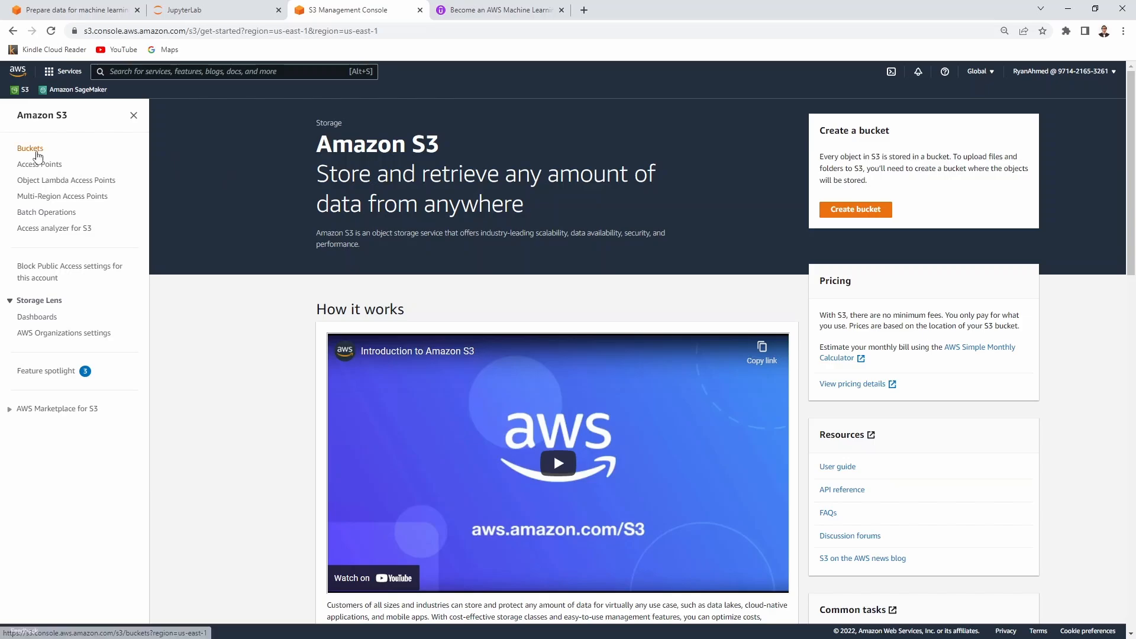
Step: Create a new S3 bucket named cardio-wrangler with the default settings
{"action": "left_click", "coordinate": [36, 149]}
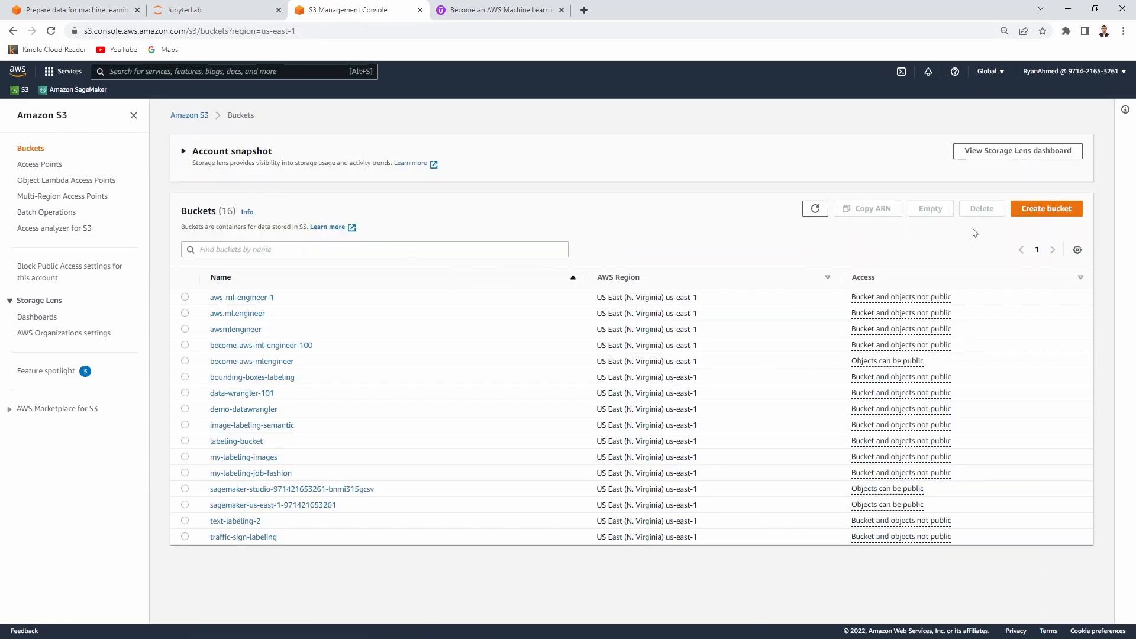
{"action": "left_click", "coordinate": [1045, 256]}
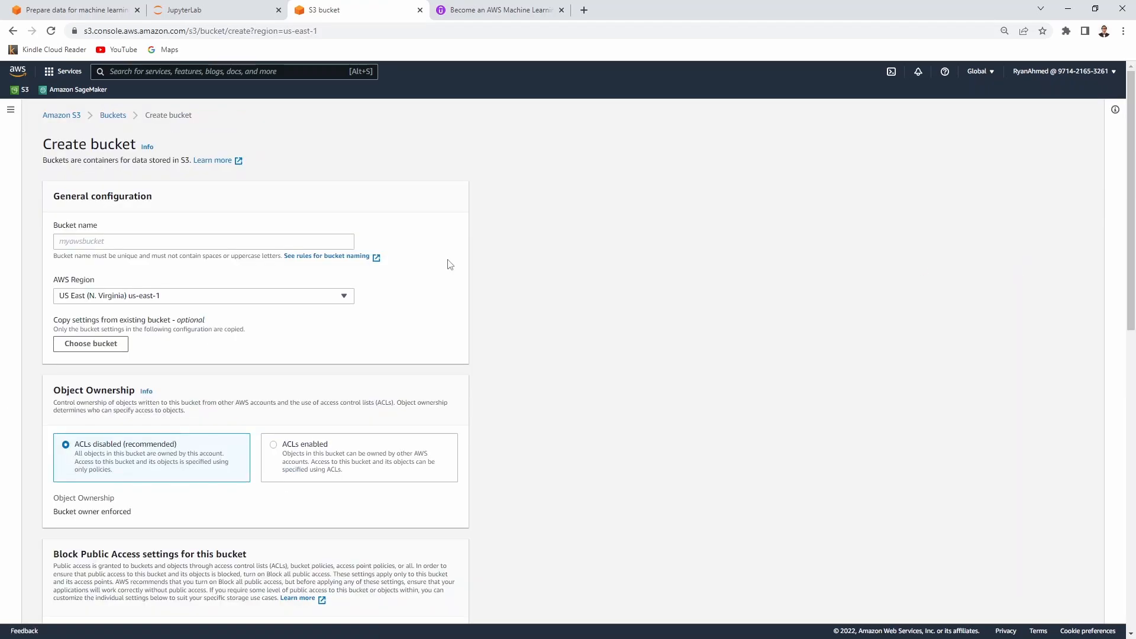
{"action": "left_click", "coordinate": [149, 242]}
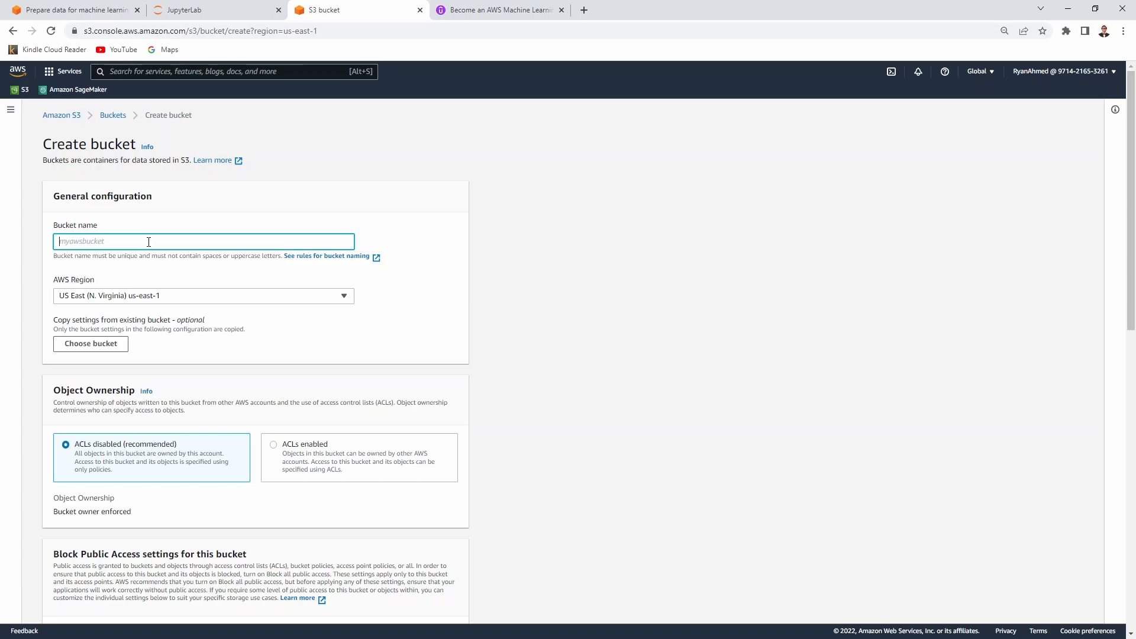
{"action": "type", "text": "carido"}
{"action": "key", "text": "BackSpace"}
{"action": "key", "text": "BackSpace"}
{"action": "key", "text": "BackSpace"}
{"action": "type", "text": "dio-wrangler"}
{"action": "scroll", "coordinate": [160, 229], "scroll_direction": "down", "scroll_amount": 6}
{"action": "scroll", "coordinate": [160, 230], "scroll_direction": "down", "scroll_amount": 5}
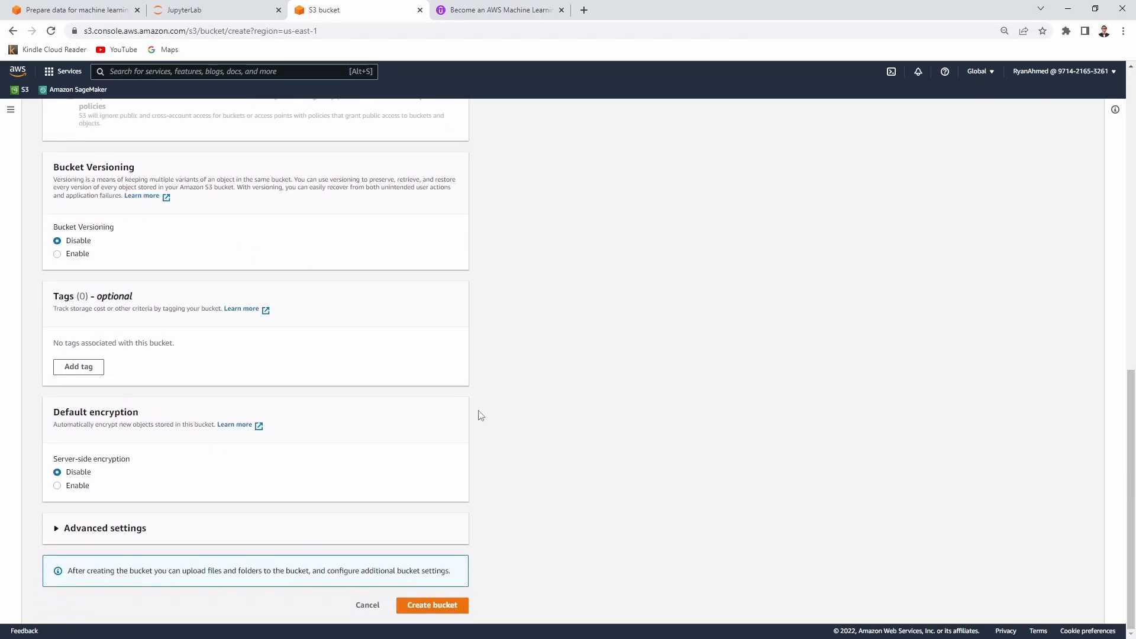
{"action": "left_click", "coordinate": [454, 612]}
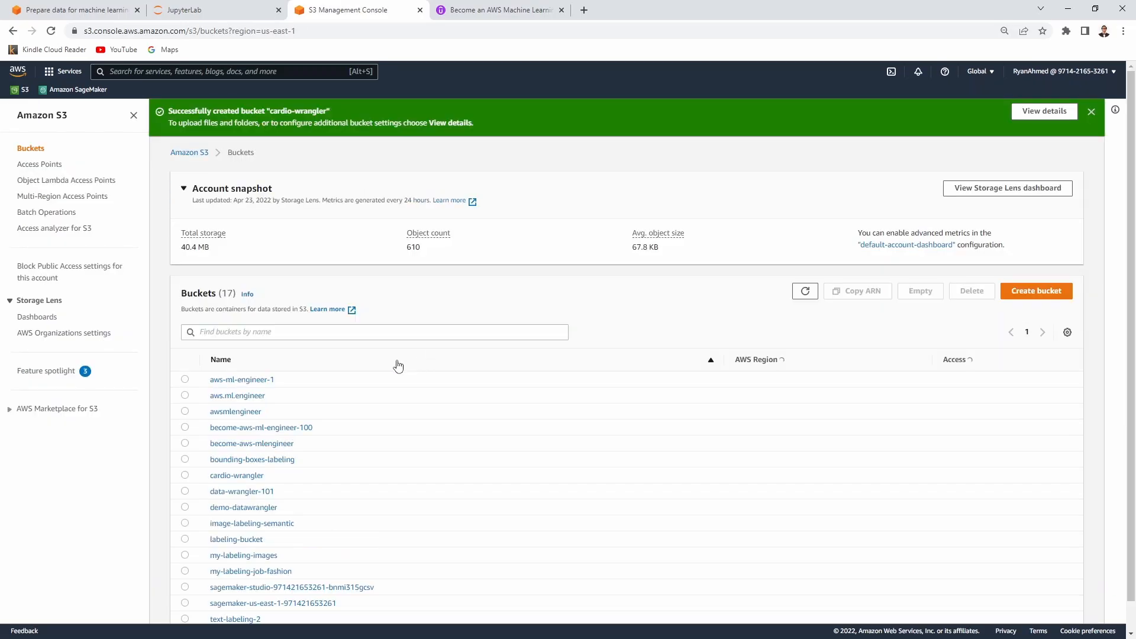
Step: Upload the cardio.csv file from the local AWS Data Wrangler folder into the cardio-wrangler bucket and close the upload status page
{"action": "scroll", "coordinate": [353, 364], "scroll_direction": "down", "scroll_amount": 1}
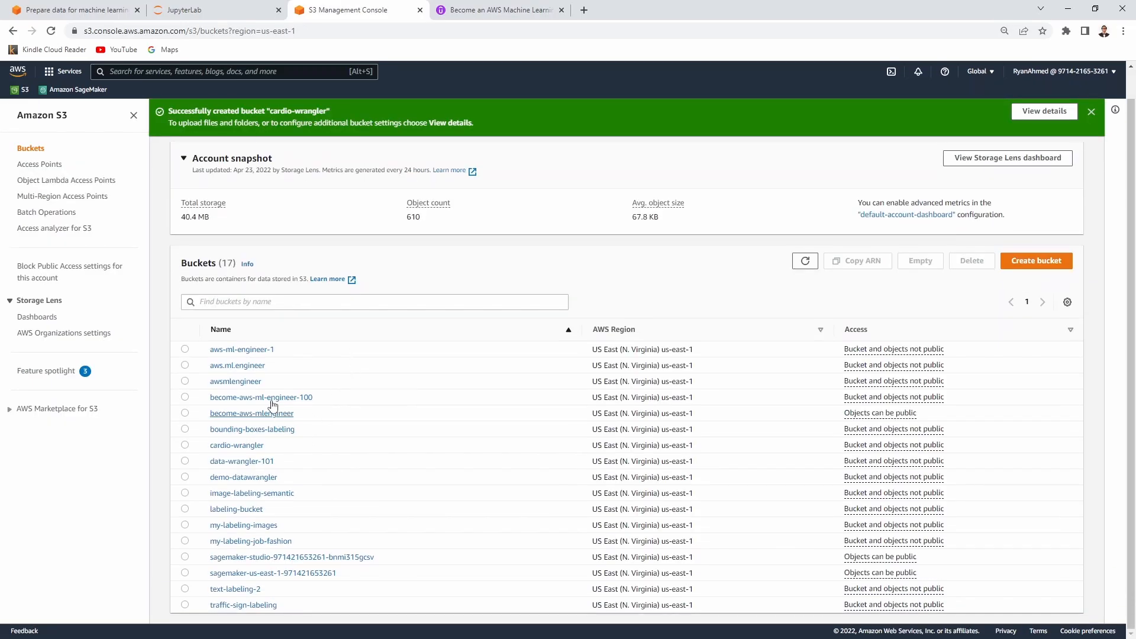
{"action": "left_click", "coordinate": [237, 445]}
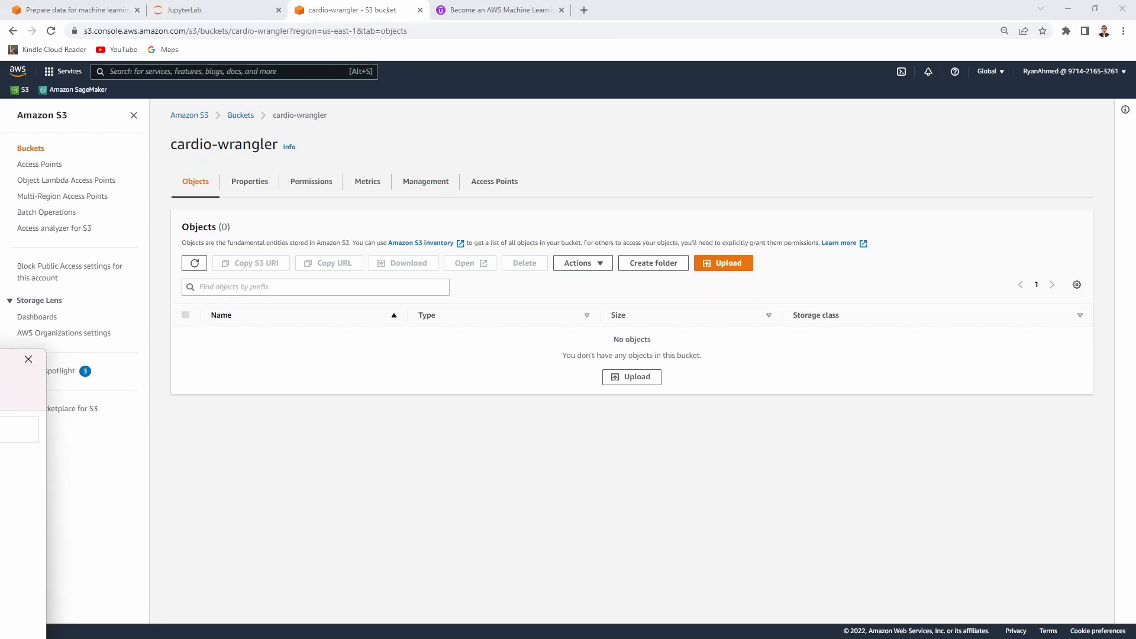
{"action": "left_click_drag", "start_coordinate": [0, 367], "coordinate": [413, 355]}
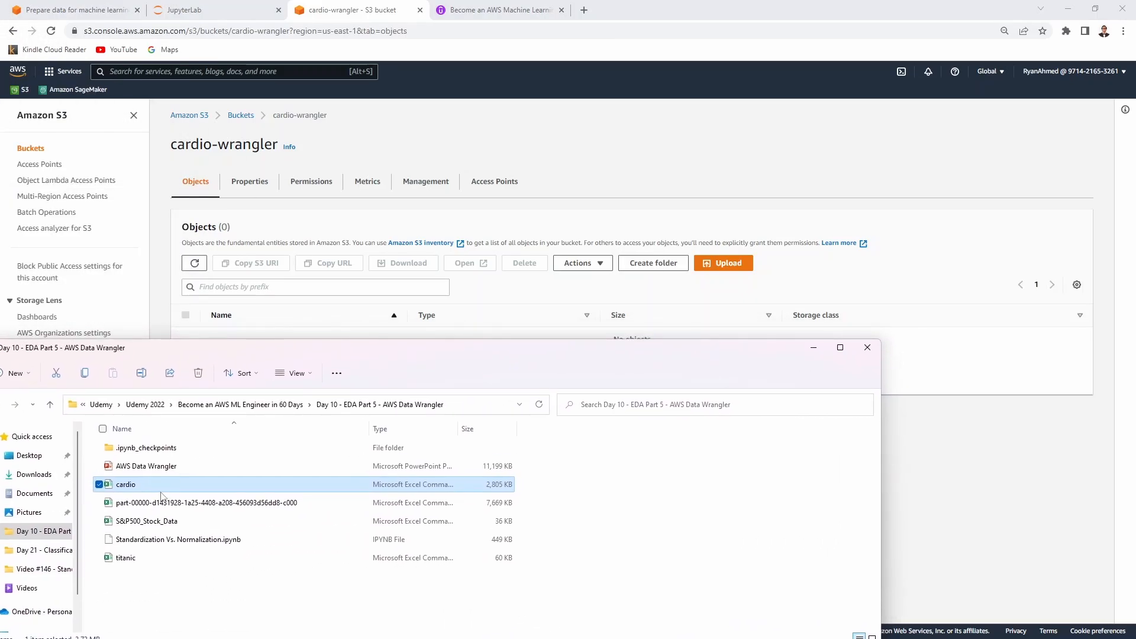
{"action": "left_click_drag", "start_coordinate": [300, 357], "coordinate": [262, 443]}
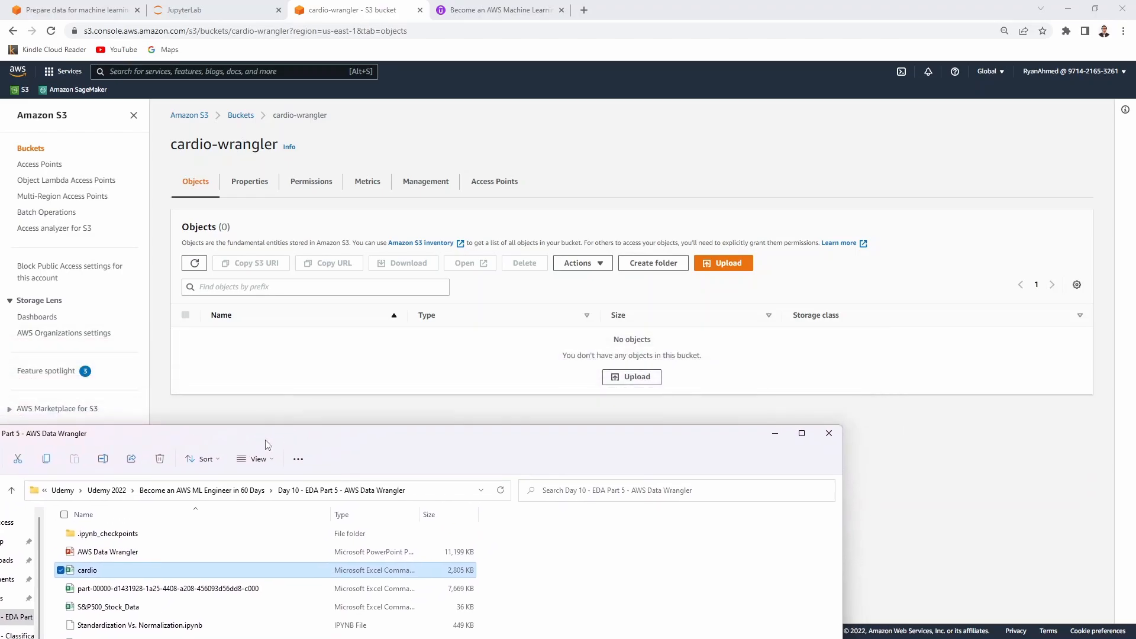
{"action": "left_click_drag", "start_coordinate": [89, 570], "coordinate": [700, 332]}
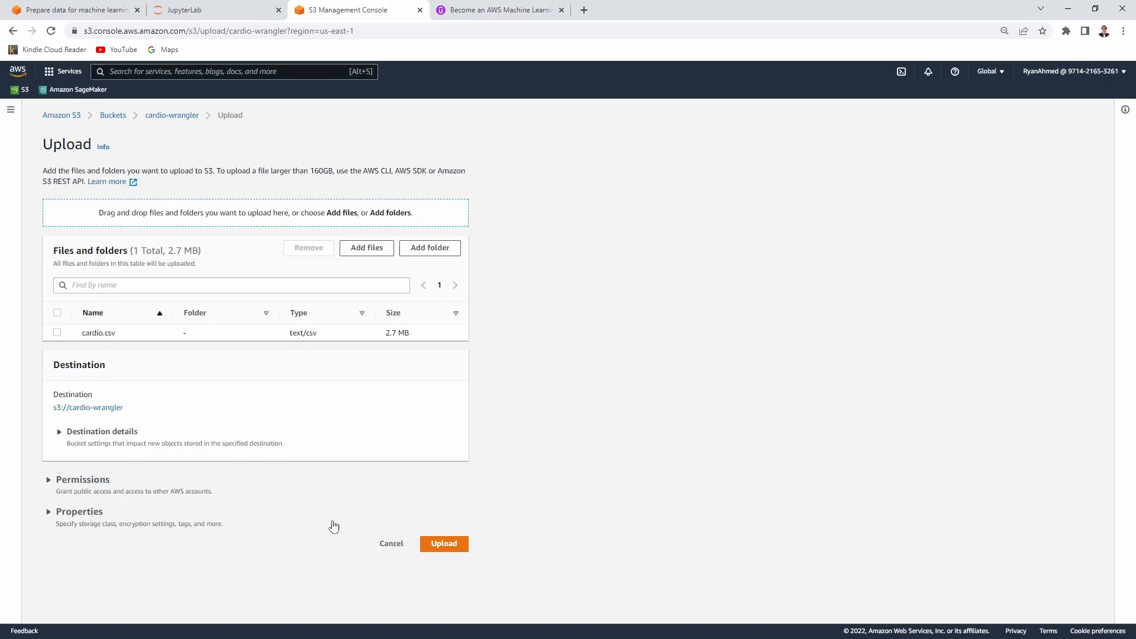
{"action": "left_click", "coordinate": [445, 544]}
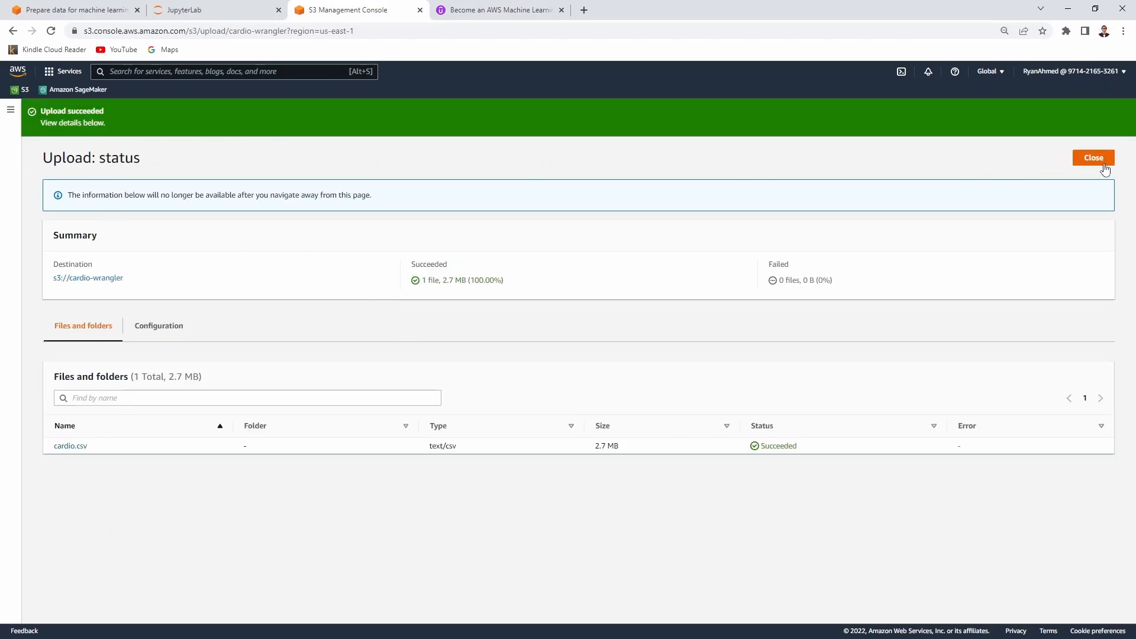
{"action": "double_click", "coordinate": [86, 112]}
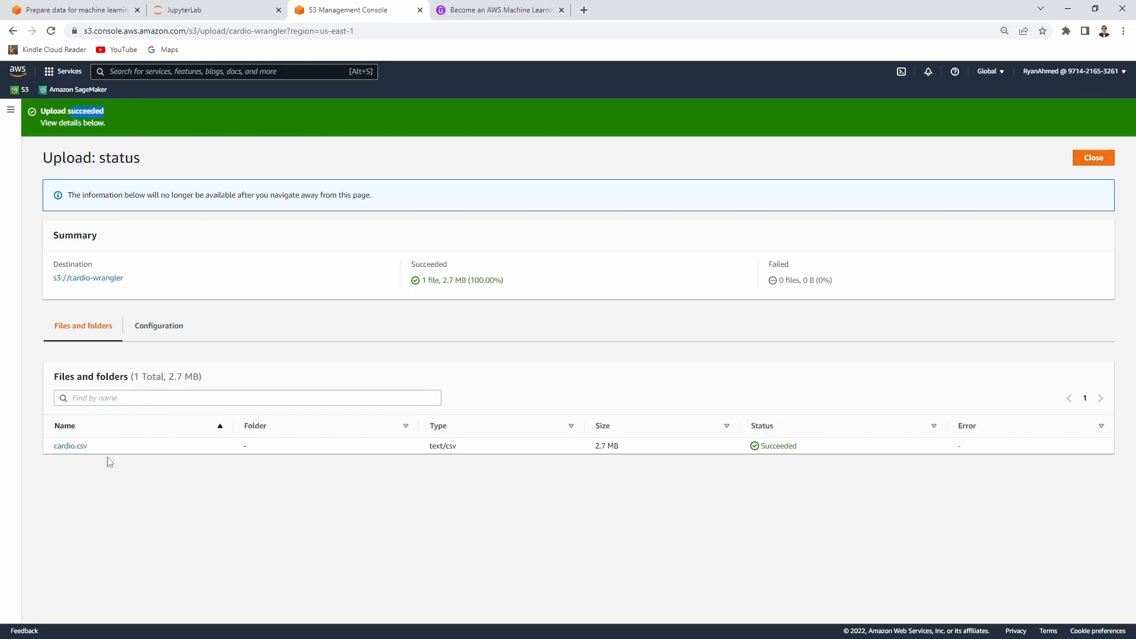
{"action": "left_click", "coordinate": [1105, 161]}
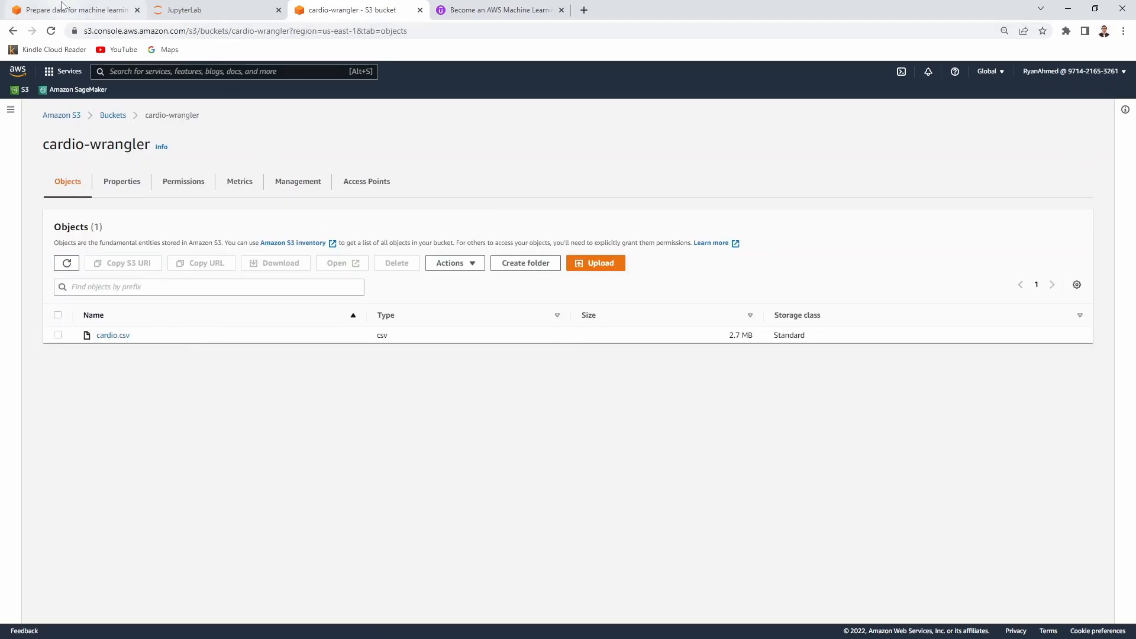
Step: Switch to SageMaker Studio and start Data Wrangler to explore and prepare data for ML
{"action": "left_click", "coordinate": [196, 8]}
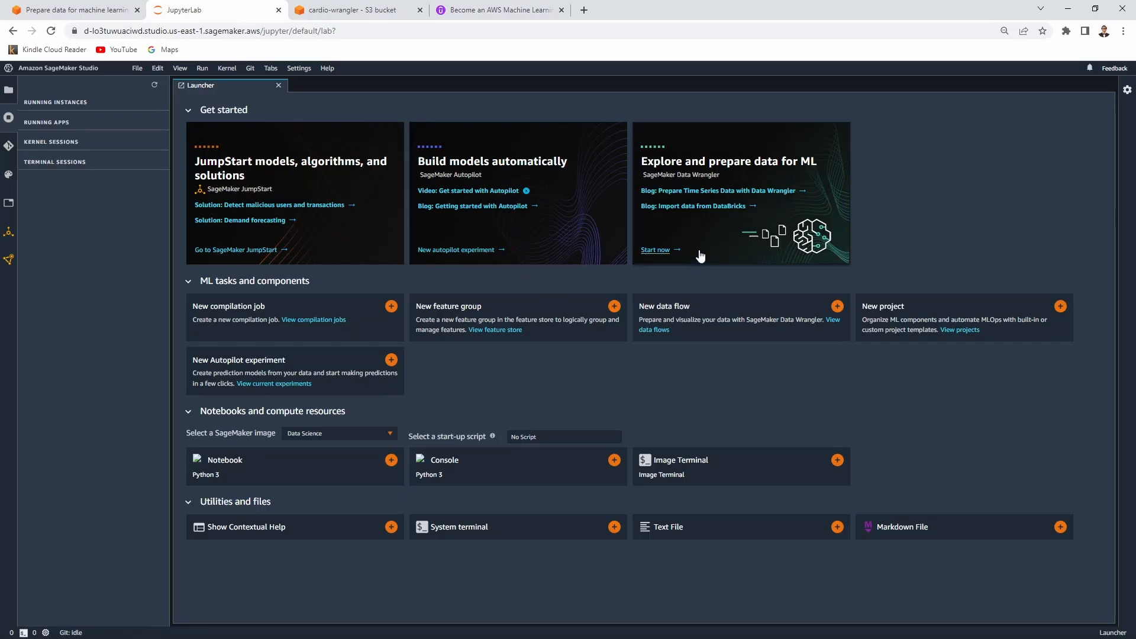
{"action": "left_click", "coordinate": [669, 249]}
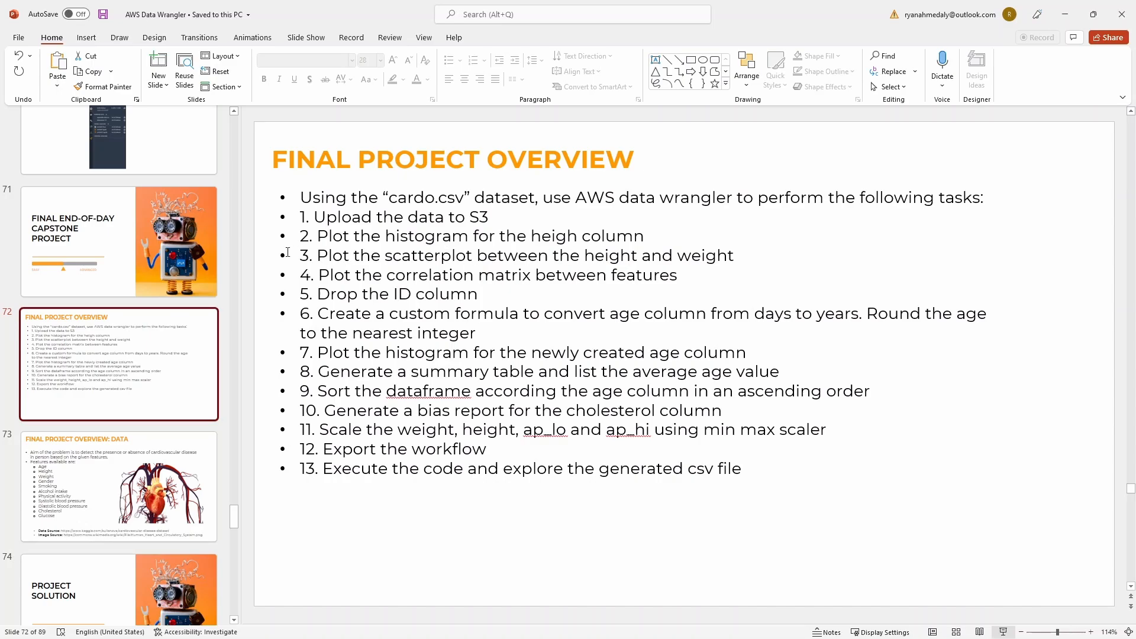
Step: In the PowerPoint project overview slide, correct "heigh" to "height" in task 2, and return to SageMaker Studio
{"action": "left_click", "coordinate": [578, 235]}
{"action": "type", "text": "t"}
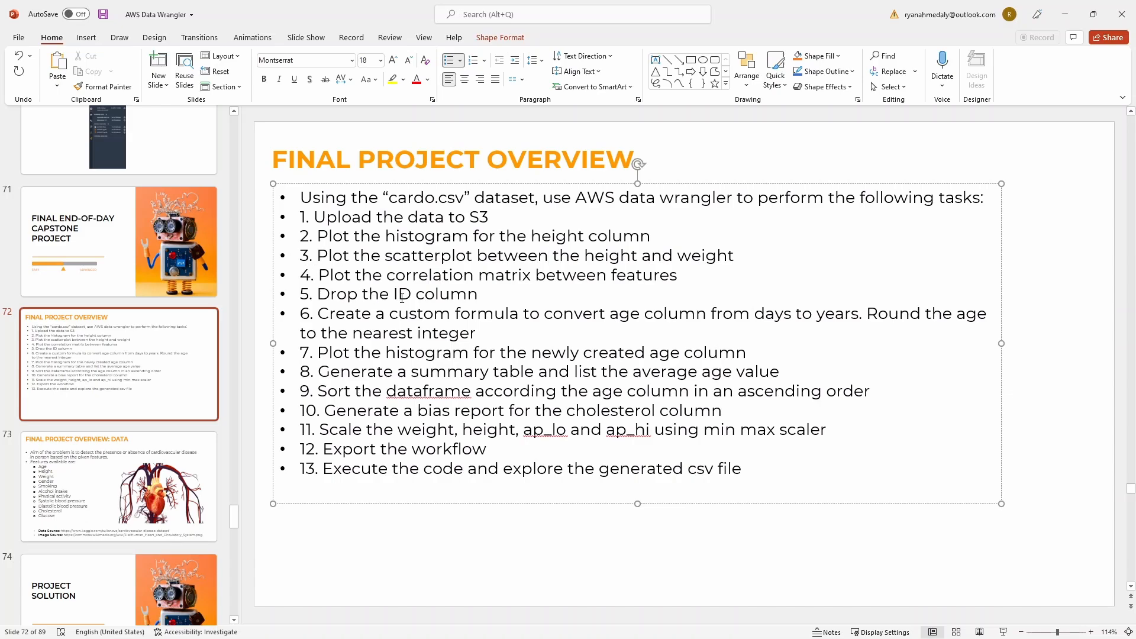
{"action": "left_click_drag", "start_coordinate": [746, 9], "coordinate": [0, 306]}
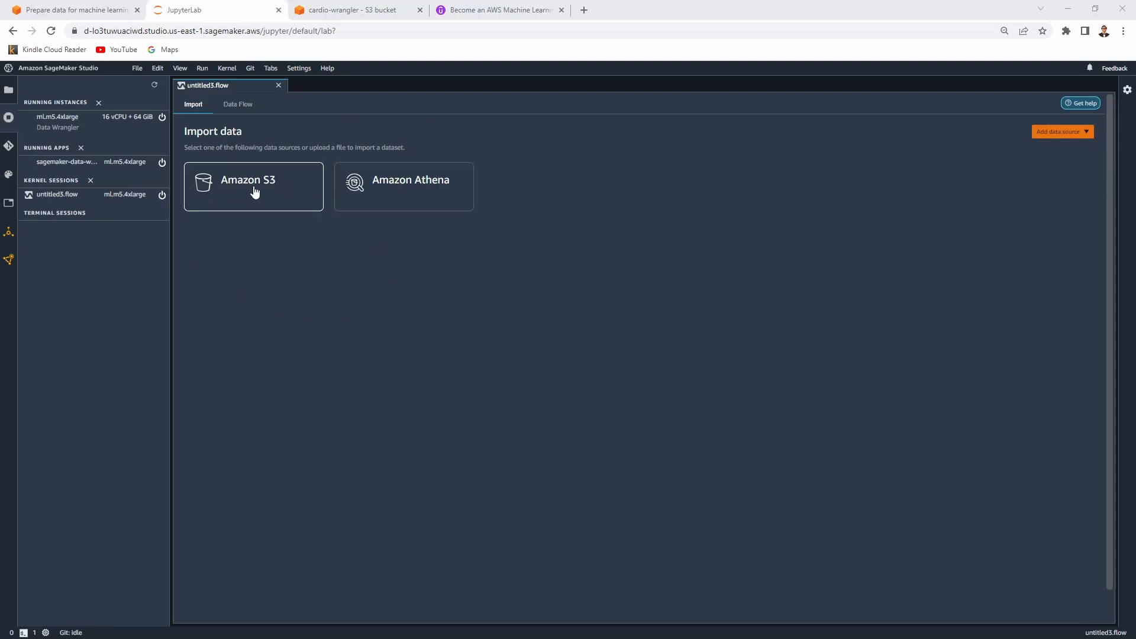
Step: Import cardio.csv from the cardio-wrangler S3 bucket into the data flow after previewing its columns, and dismiss the validation notice
{"action": "left_click", "coordinate": [254, 192]}
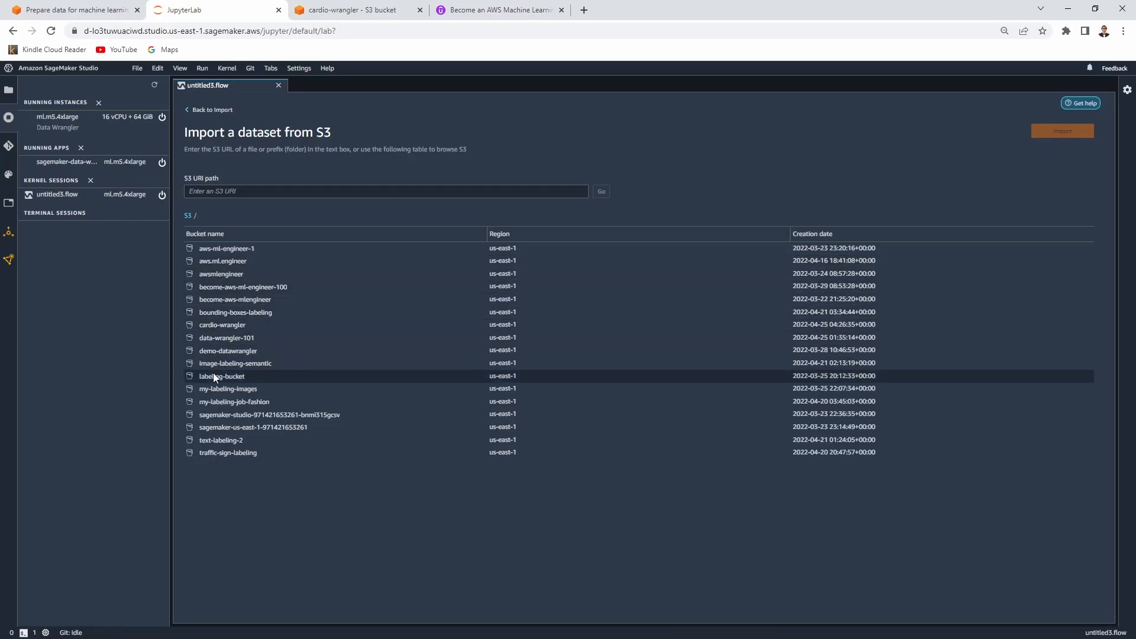
{"action": "left_click", "coordinate": [225, 325]}
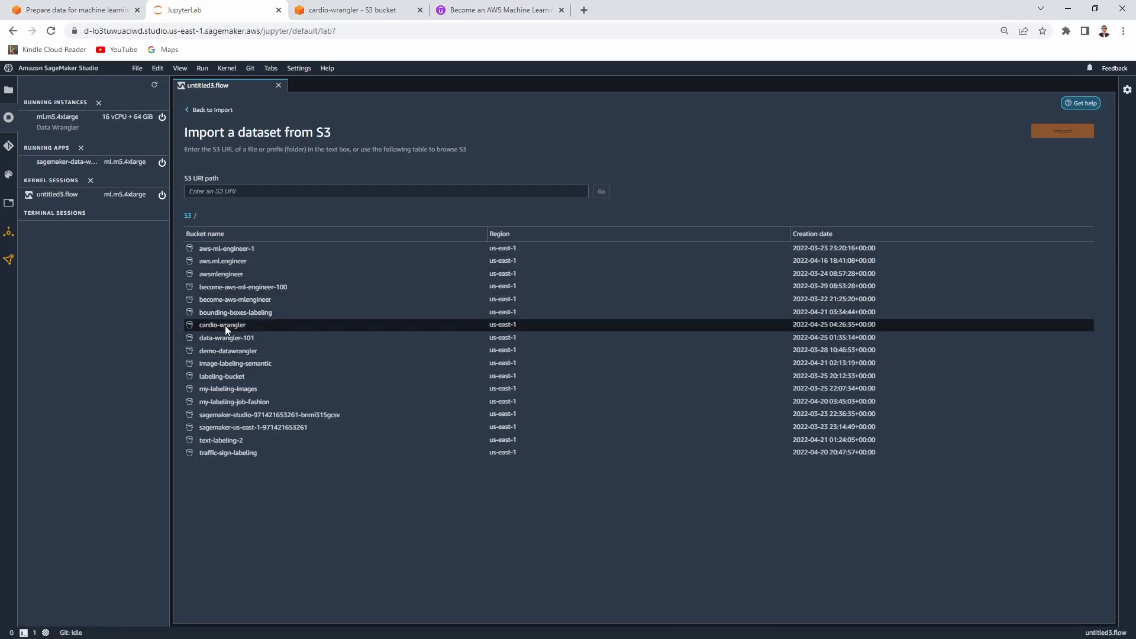
{"action": "left_click", "coordinate": [215, 253]}
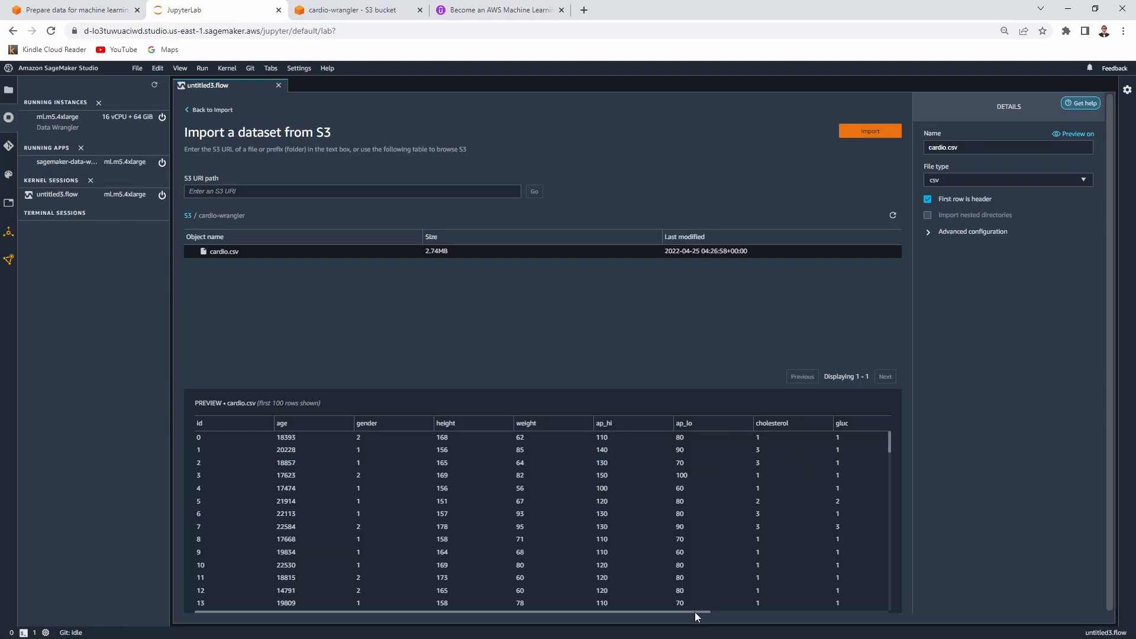
{"action": "left_click_drag", "start_coordinate": [694, 612], "coordinate": [960, 612]}
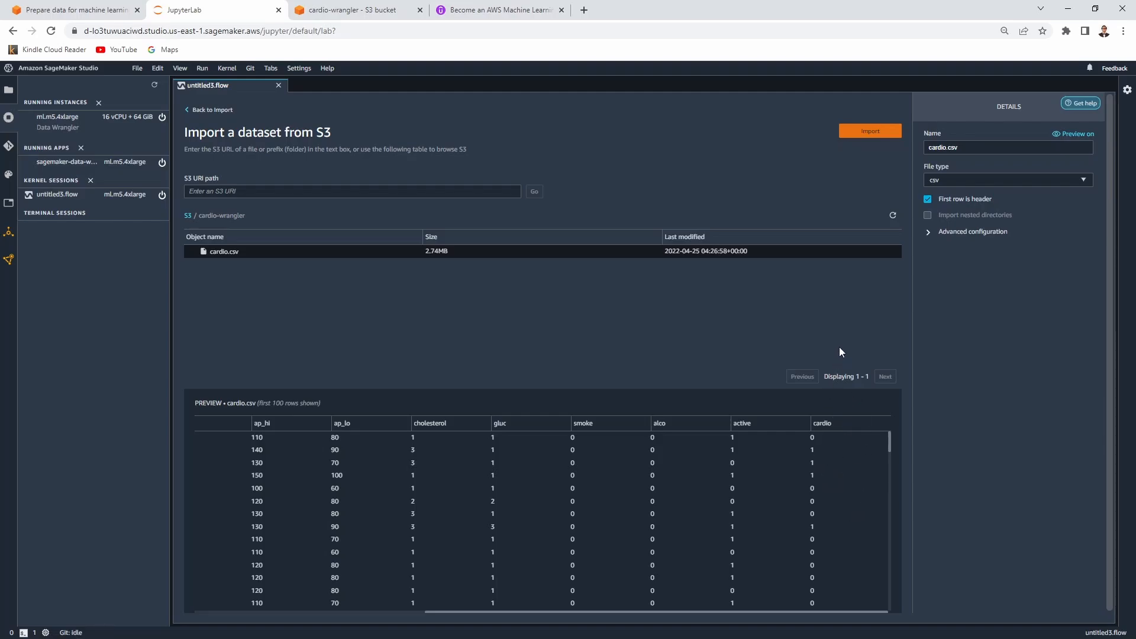
{"action": "left_click", "coordinate": [853, 131]}
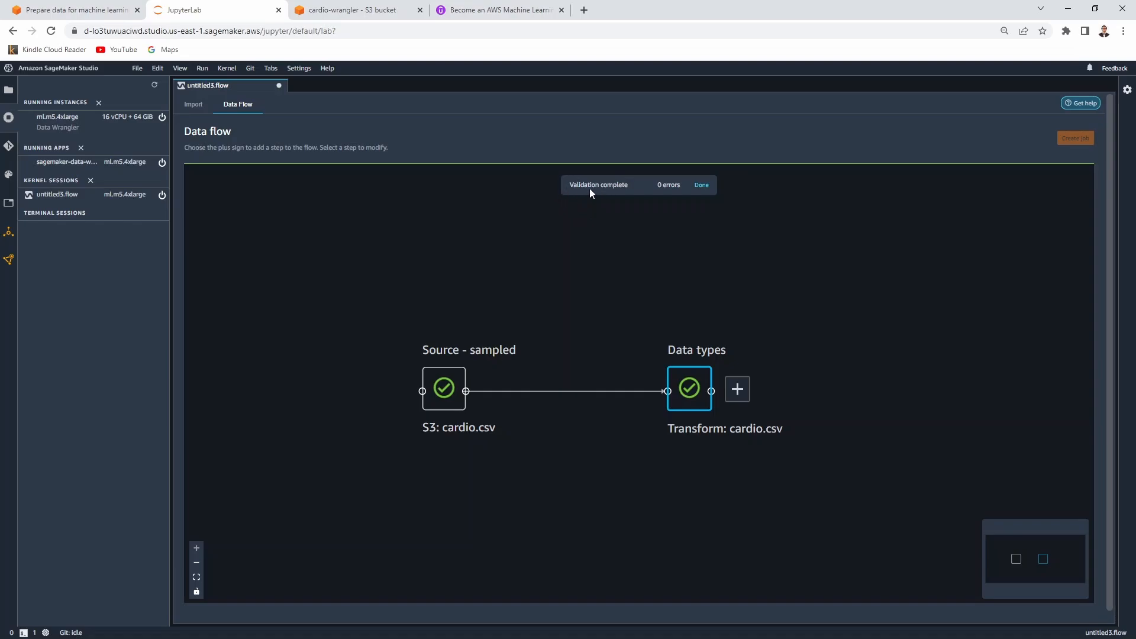
{"action": "left_click", "coordinate": [702, 187]}
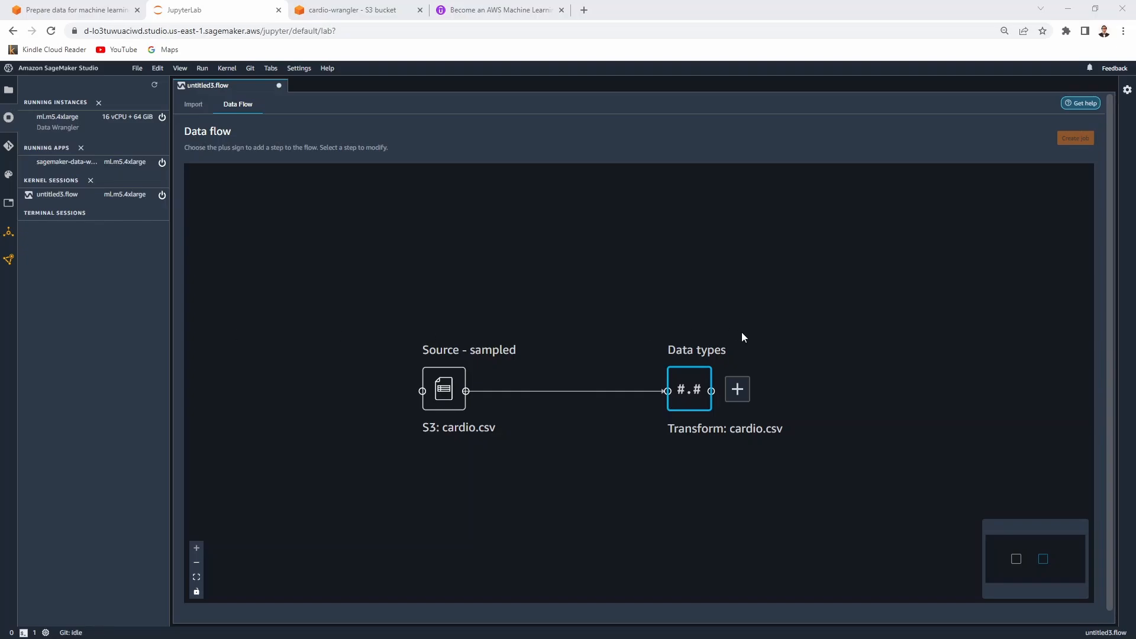
Step: Preview a histogram analysis of cardio.csv named "height data visualization" with height on the X axis, and return to the data flow without saving
{"action": "left_click", "coordinate": [739, 392]}
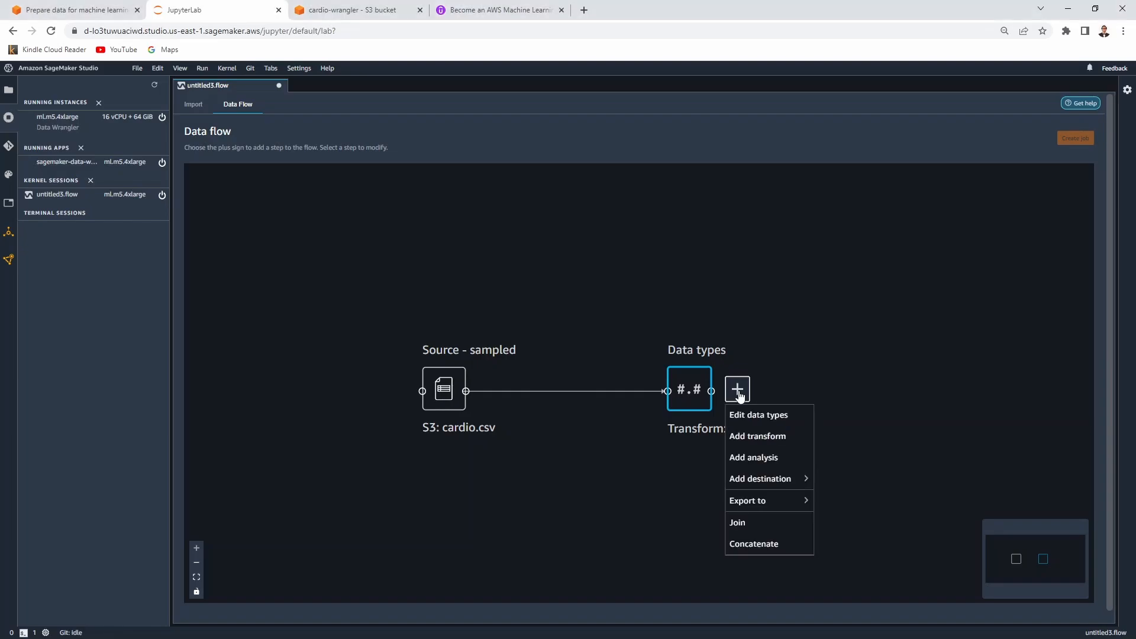
{"action": "left_click", "coordinate": [767, 462]}
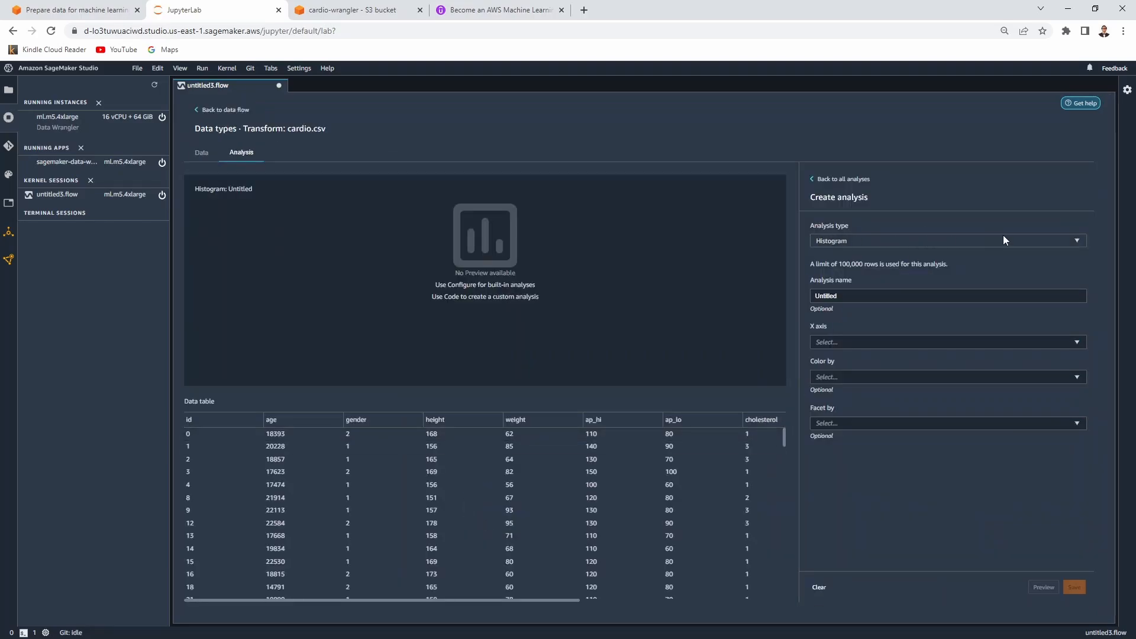
{"action": "left_click", "coordinate": [914, 295]}
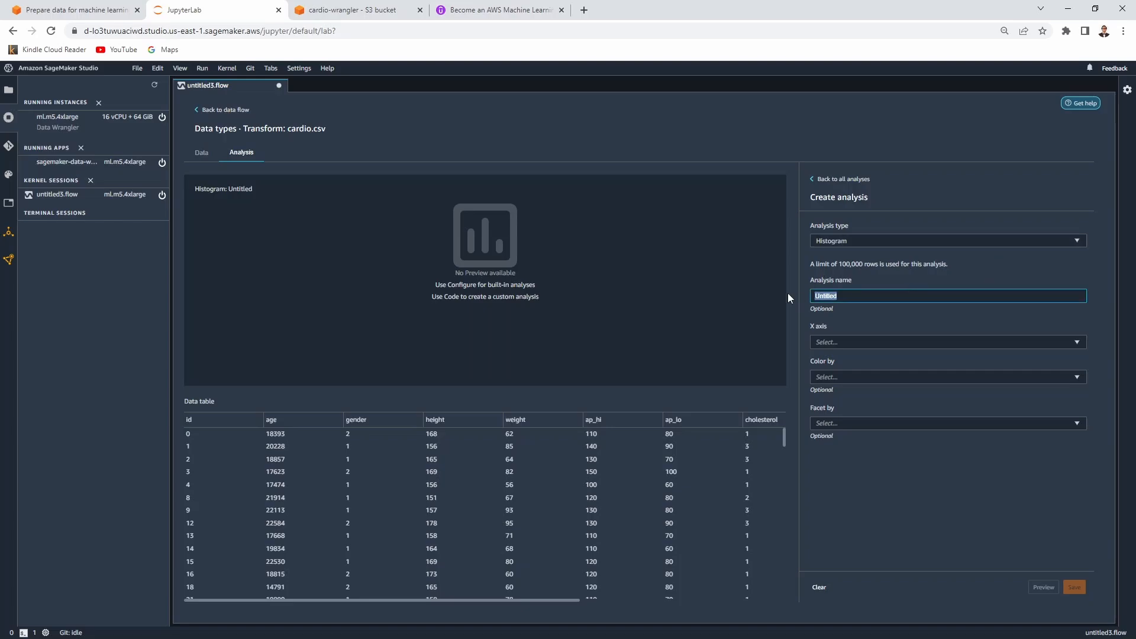
{"action": "type", "text": "height data visualization"}
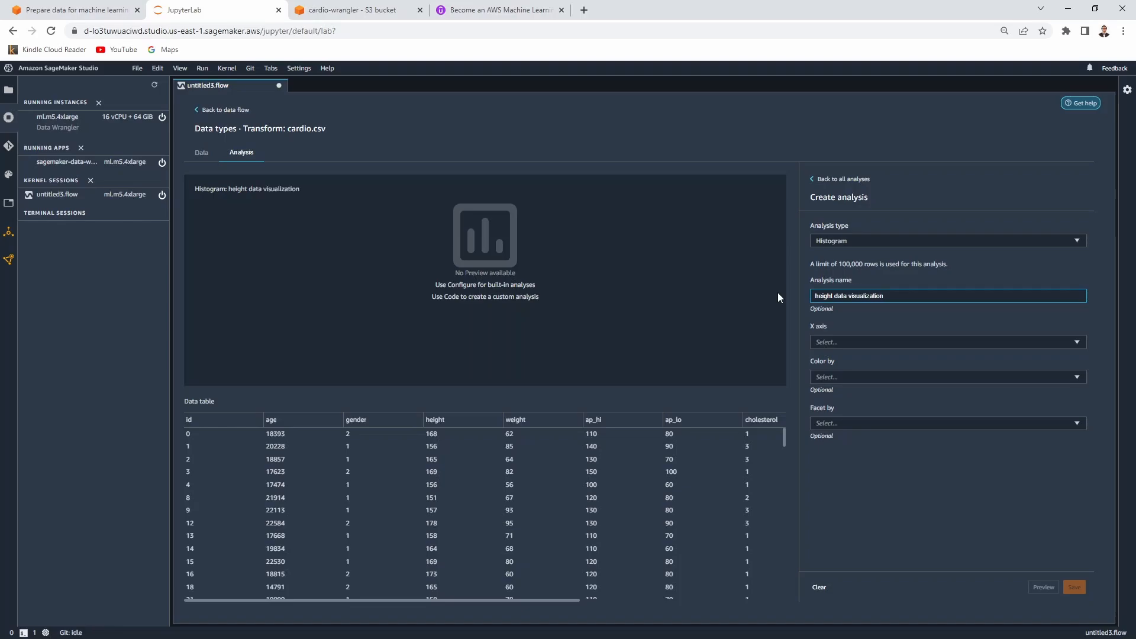
{"action": "left_click", "coordinate": [898, 342]}
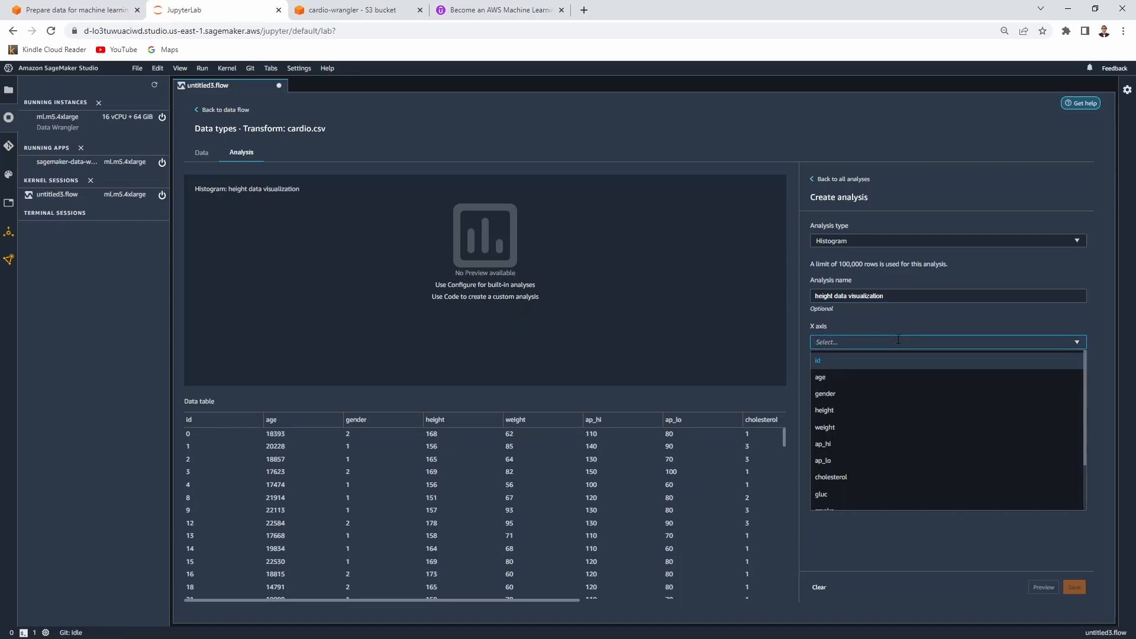
{"action": "left_click", "coordinate": [880, 409]}
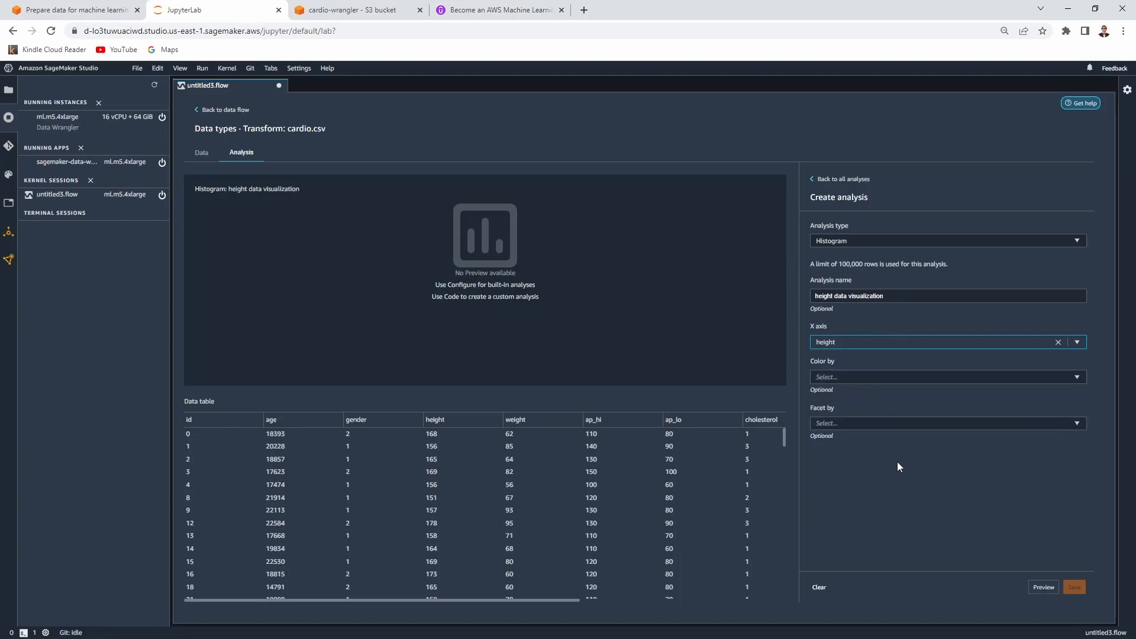
{"action": "left_click", "coordinate": [1037, 591]}
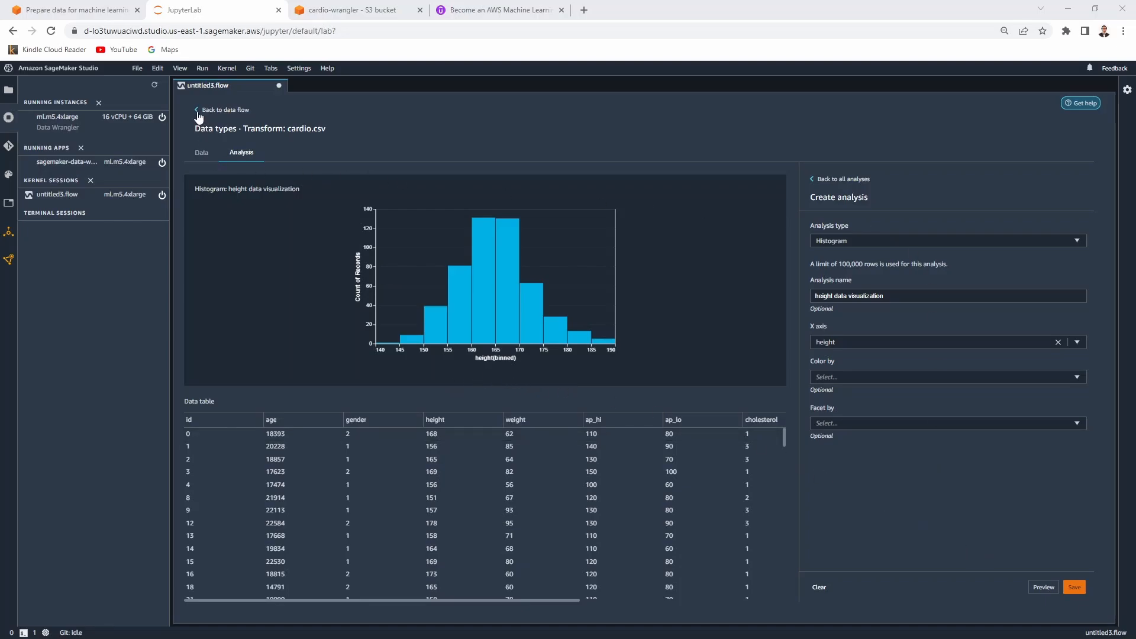
{"action": "left_click", "coordinate": [813, 179]}
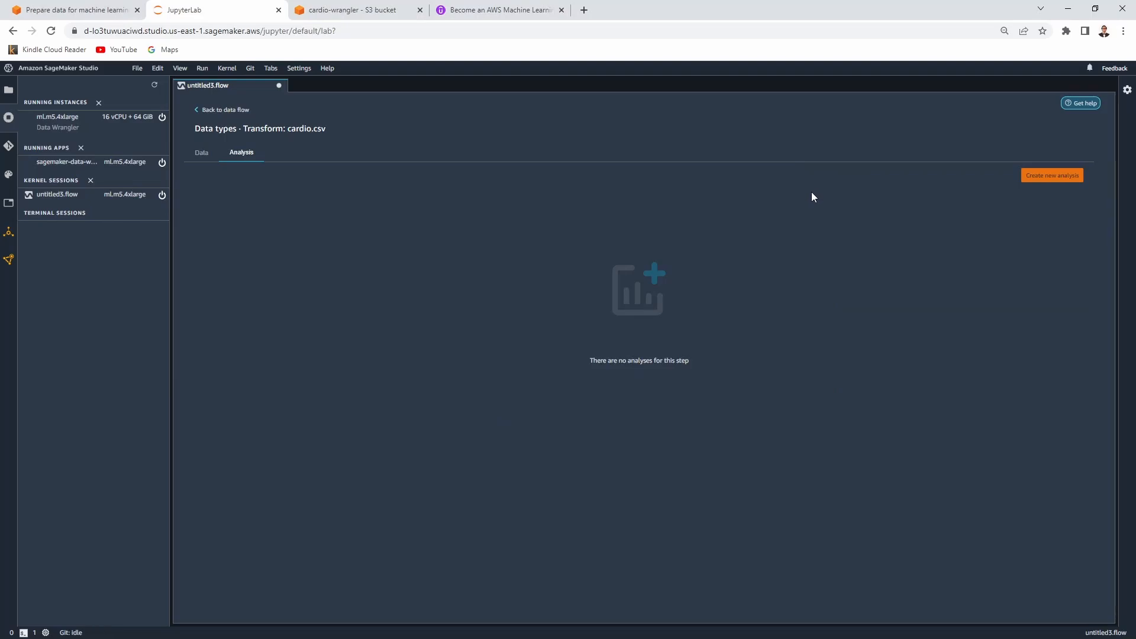
{"action": "left_click", "coordinate": [195, 110]}
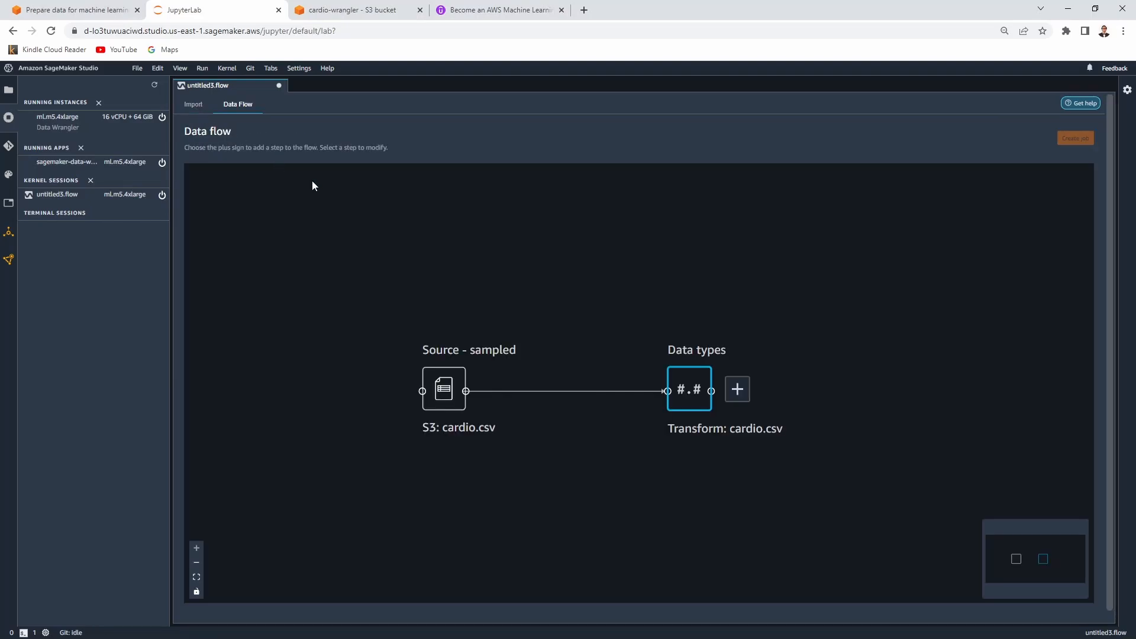
Step: Preview a scatter plot analysis of cardio.csv with height on the X axis and weight on the Y axis
{"action": "left_click", "coordinate": [739, 392]}
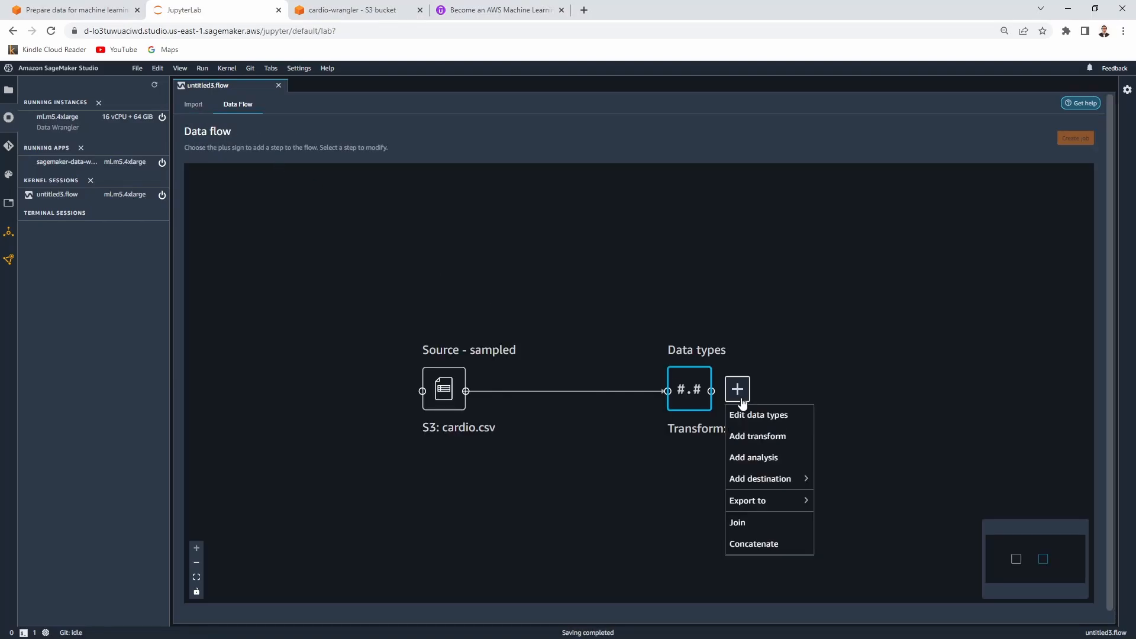
{"action": "left_click", "coordinate": [771, 458]}
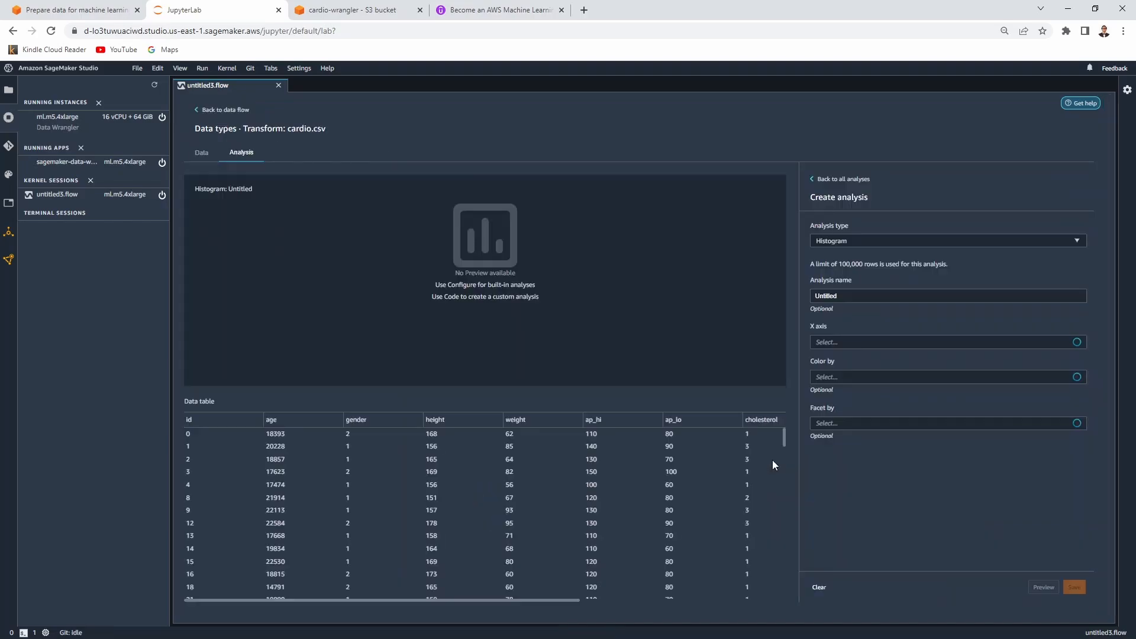
{"action": "left_click", "coordinate": [952, 242]}
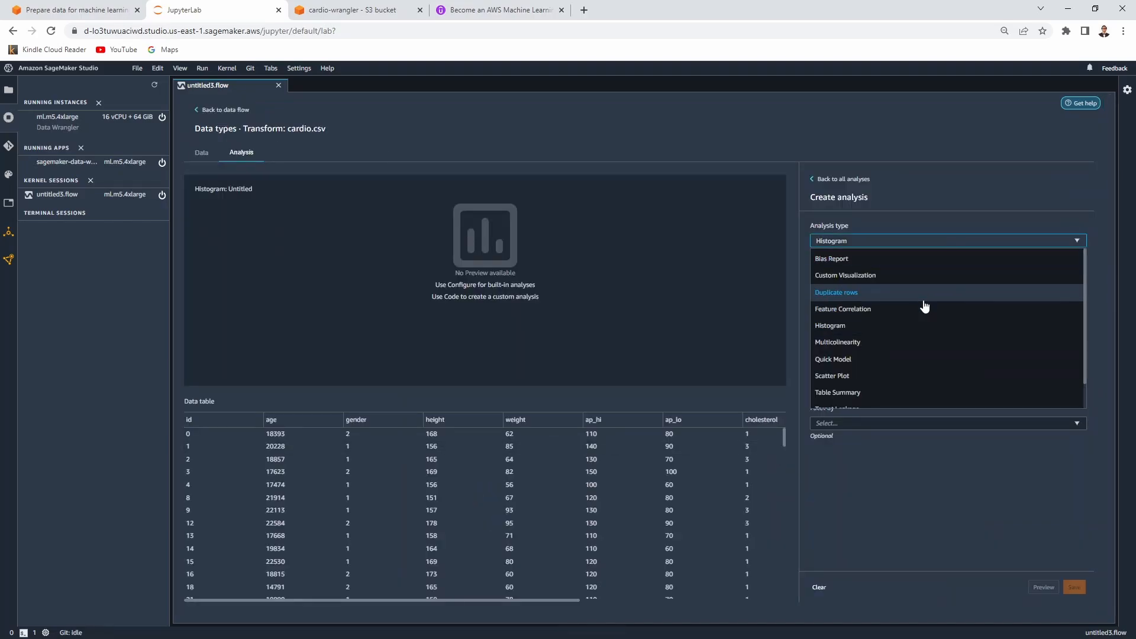
{"action": "left_click", "coordinate": [875, 379]}
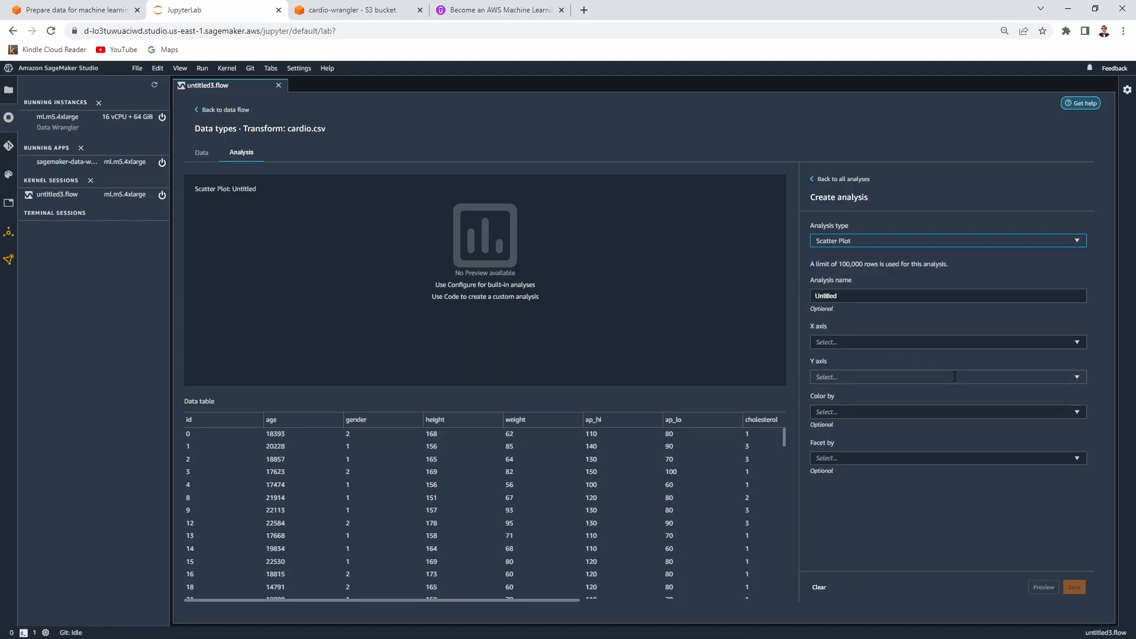
{"action": "left_click", "coordinate": [982, 344]}
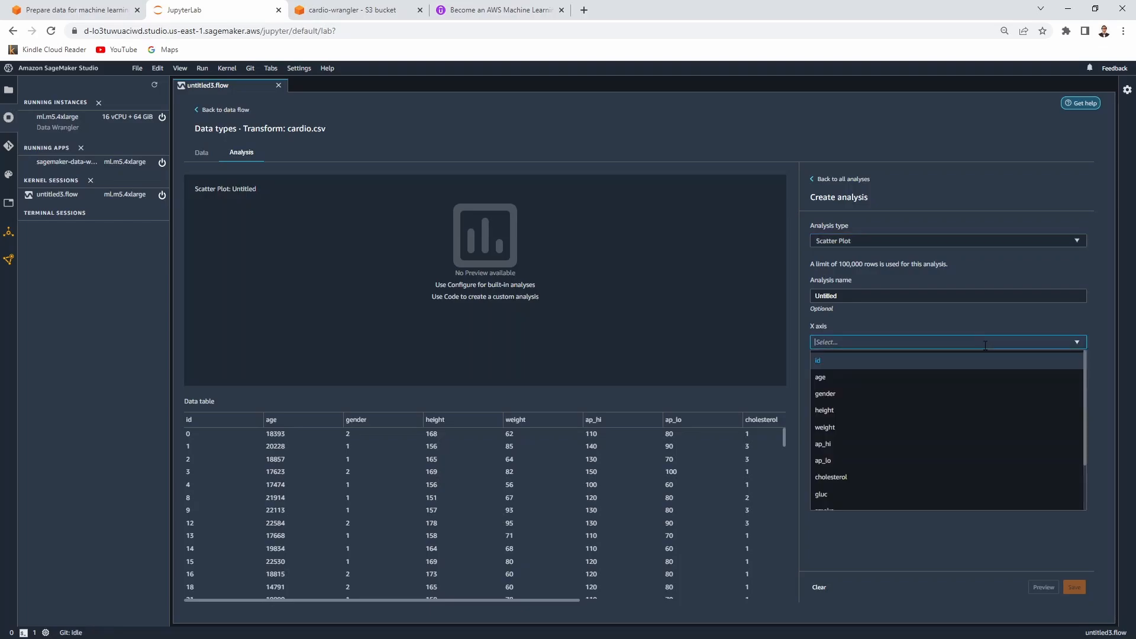
{"action": "left_click", "coordinate": [949, 410]}
{"action": "left_click", "coordinate": [944, 377]}
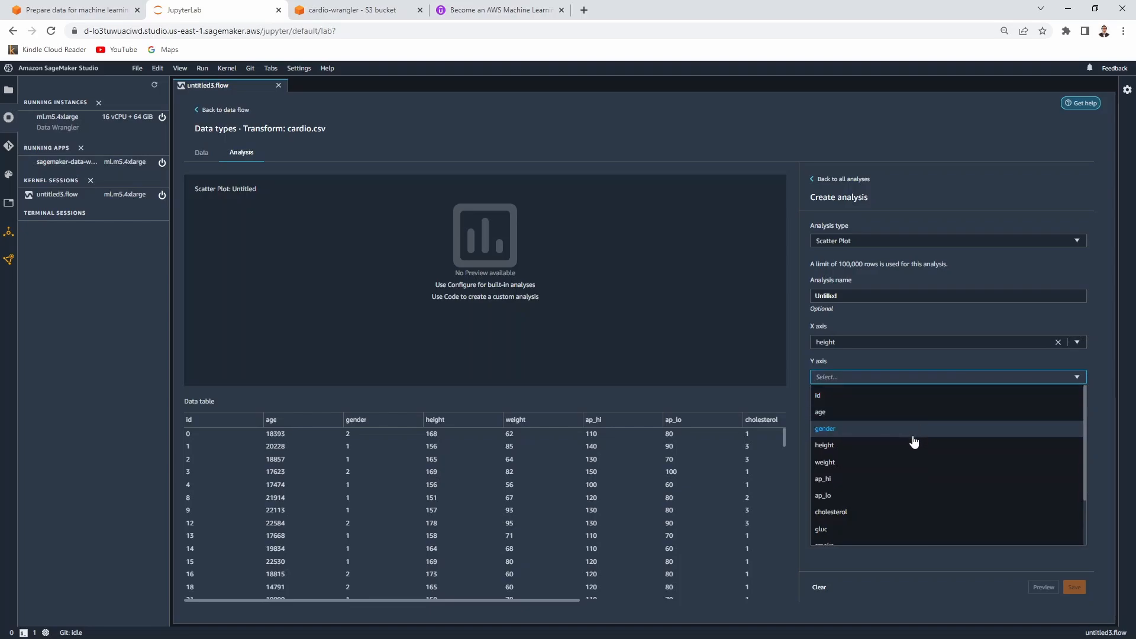
{"action": "left_click", "coordinate": [913, 460]}
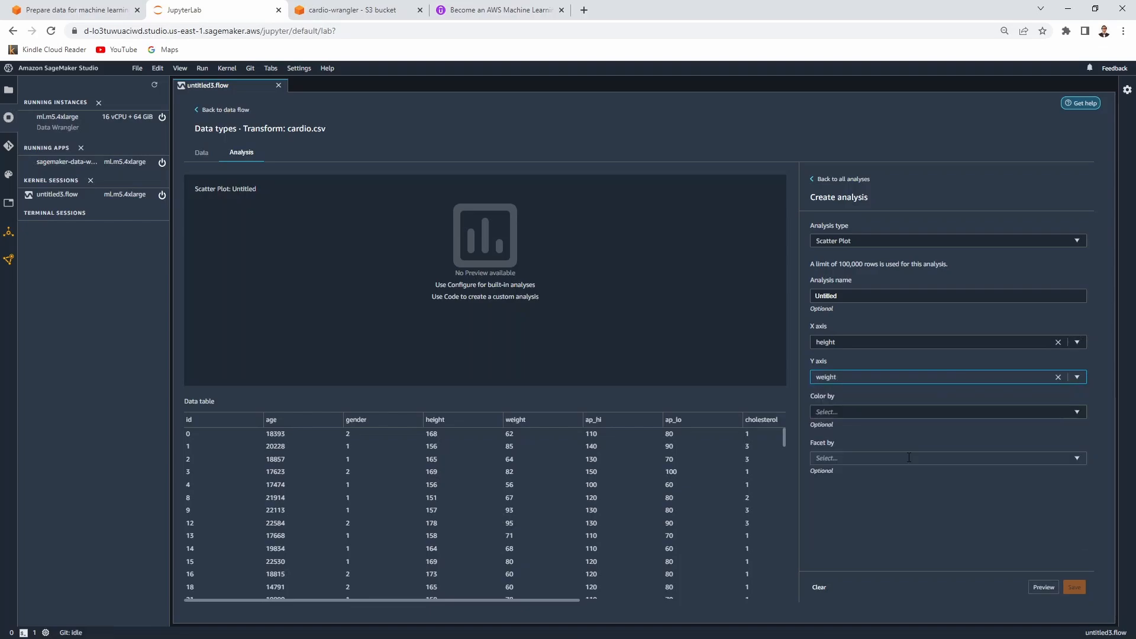
{"action": "left_click", "coordinate": [1043, 588]}
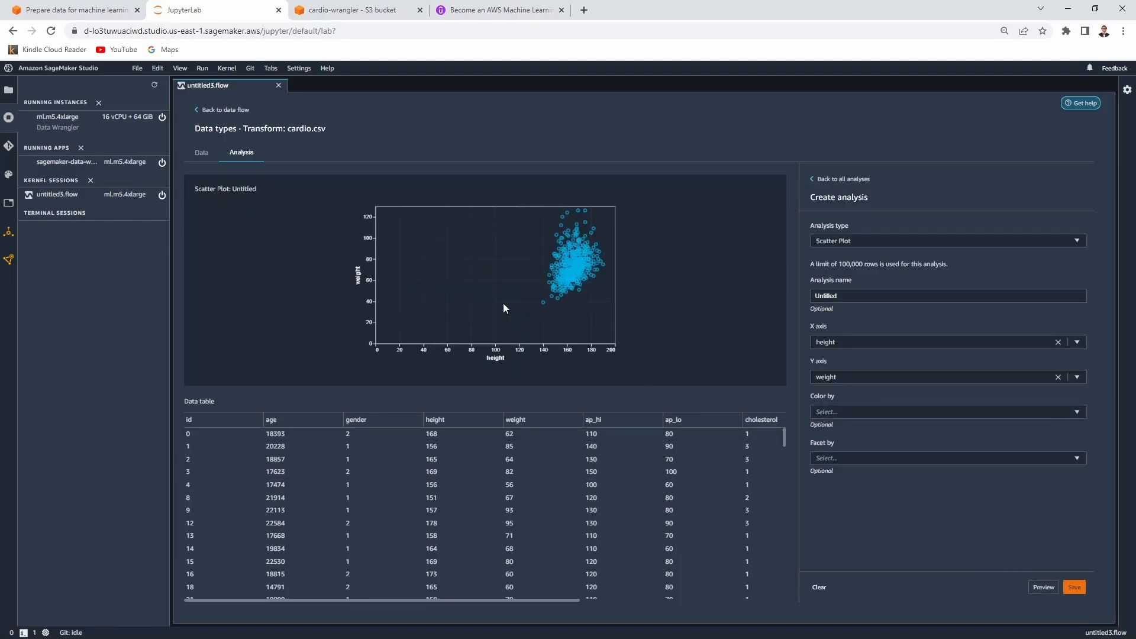
Step: Examine the point cluster in the height versus weight scatter plot up close and as a whole
{"action": "scroll", "coordinate": [573, 260], "scroll_direction": "up", "scroll_amount": 2}
{"action": "left_click_drag", "start_coordinate": [572, 260], "coordinate": [503, 278]}
{"action": "scroll", "coordinate": [502, 277], "scroll_direction": "up", "scroll_amount": 2}
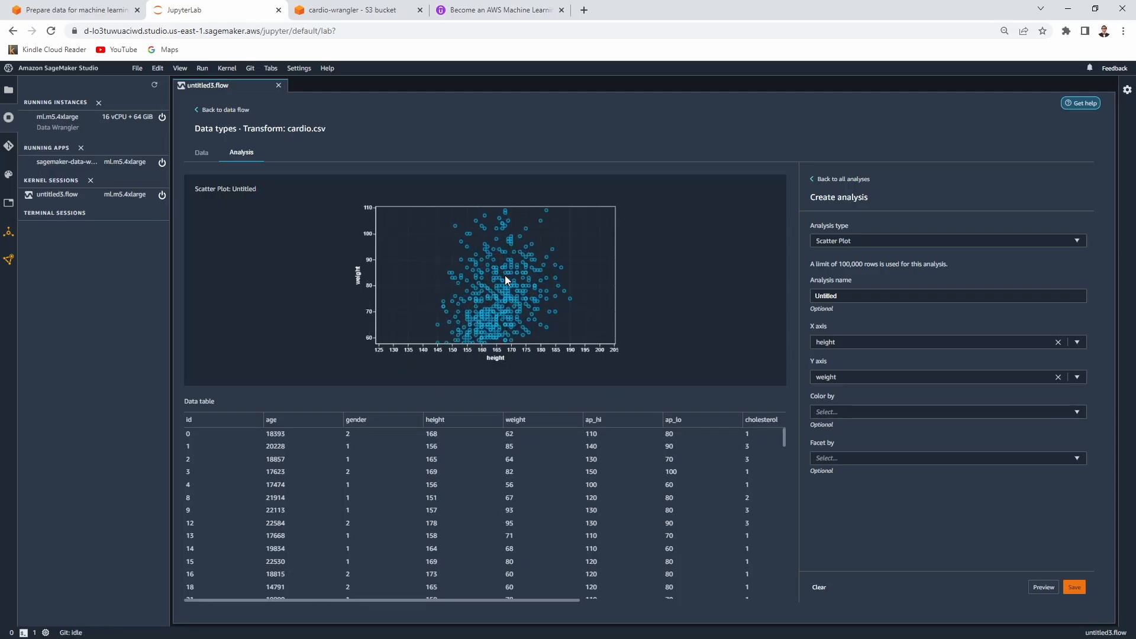
{"action": "scroll", "coordinate": [506, 278], "scroll_direction": "up", "scroll_amount": 1}
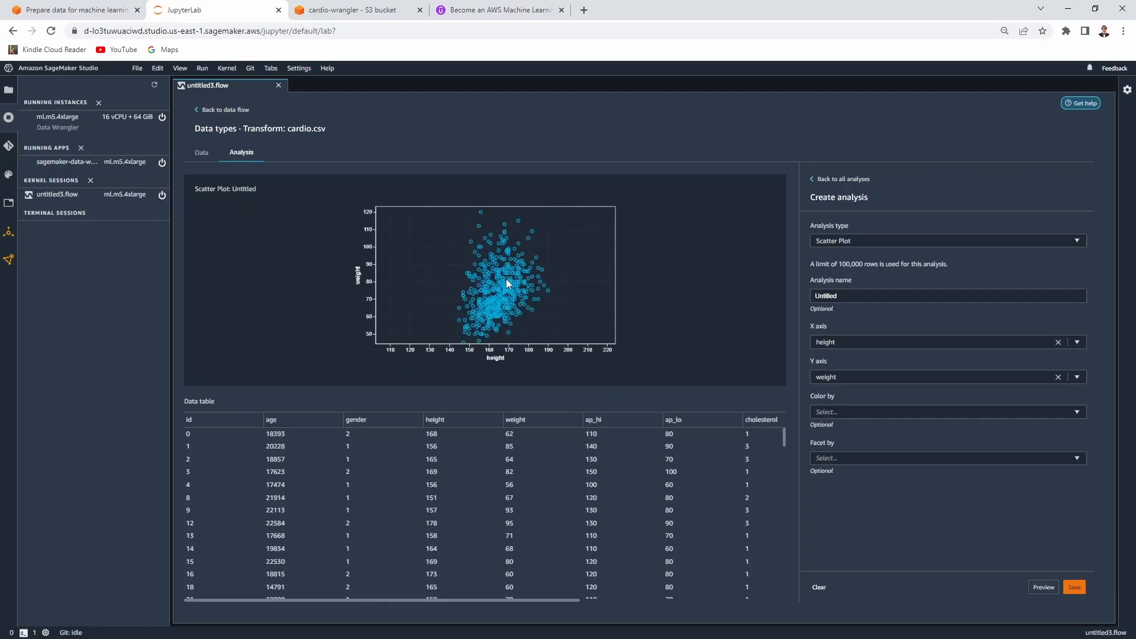
{"action": "scroll", "coordinate": [509, 281], "scroll_direction": "down", "scroll_amount": 2}
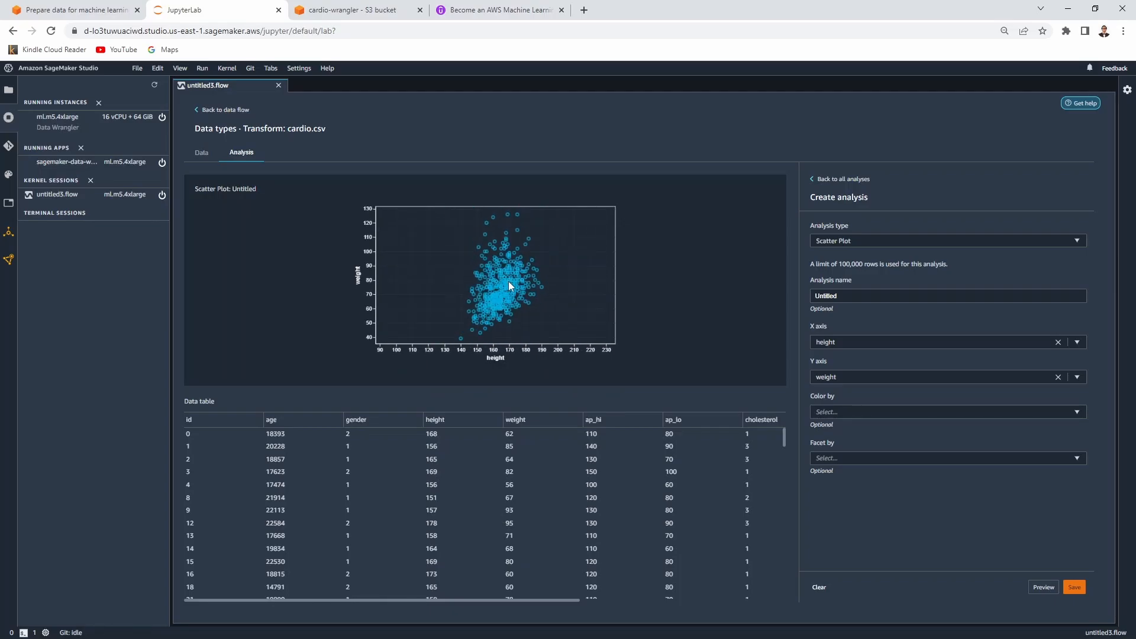
{"action": "scroll", "coordinate": [509, 282], "scroll_direction": "down", "scroll_amount": 1}
{"action": "mouse_move", "coordinate": [507, 283]}
{"action": "left_mouse_down"}
{"action": "mouse_move", "coordinate": [497, 292]}
{"action": "mouse_move", "coordinate": [548, 279]}
{"action": "mouse_move", "coordinate": [460, 283]}
{"action": "mouse_move", "coordinate": [485, 290]}
{"action": "left_mouse_up"}
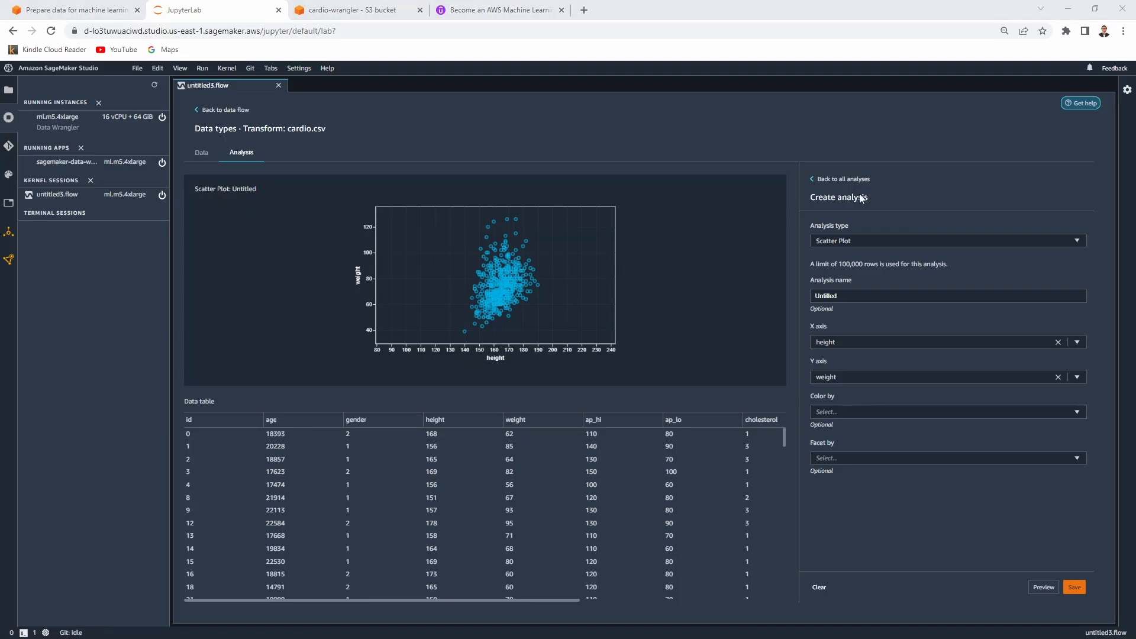
Step: Preview a Feature Correlation analysis with linear correlation type, examine its table and matrix, and return to the data flow
{"action": "left_click", "coordinate": [921, 239]}
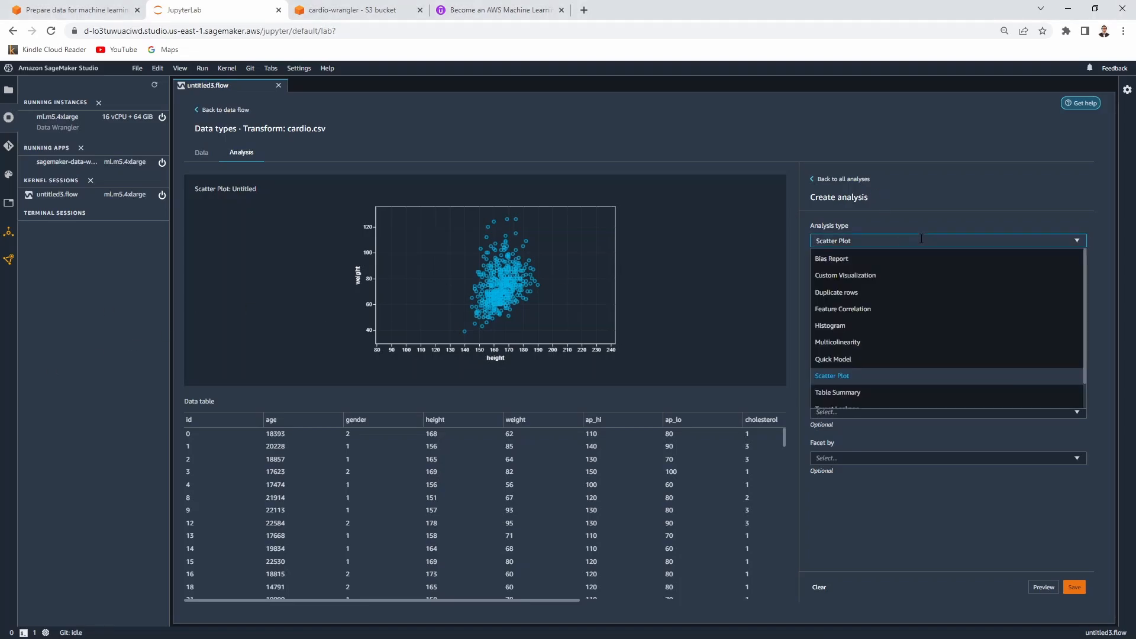
{"action": "left_click", "coordinate": [897, 308]}
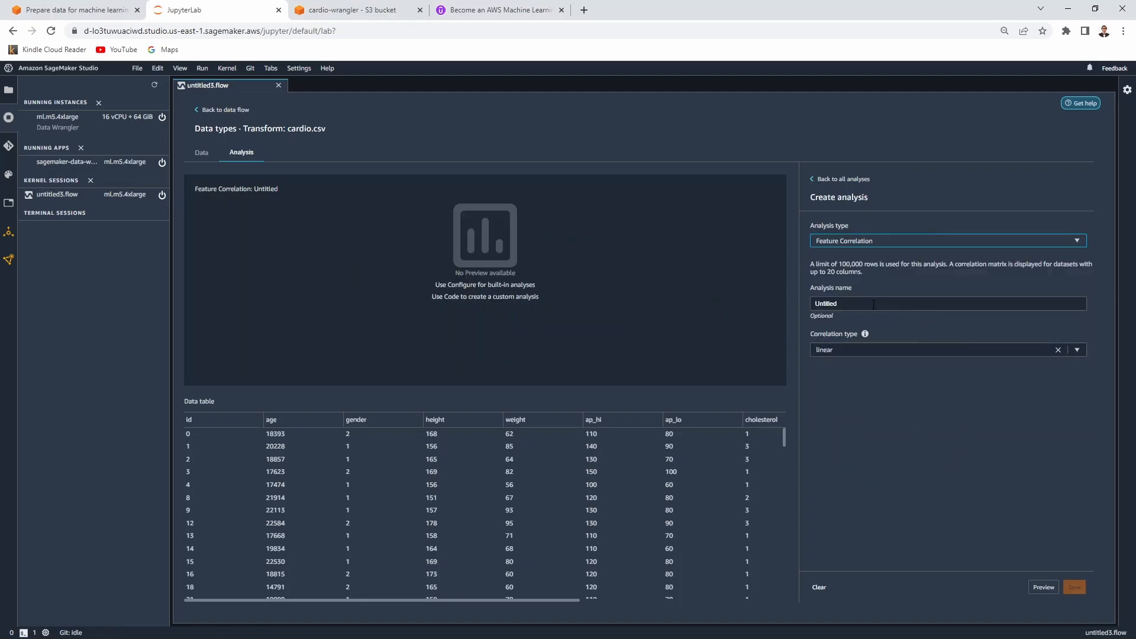
{"action": "left_click", "coordinate": [1043, 587]}
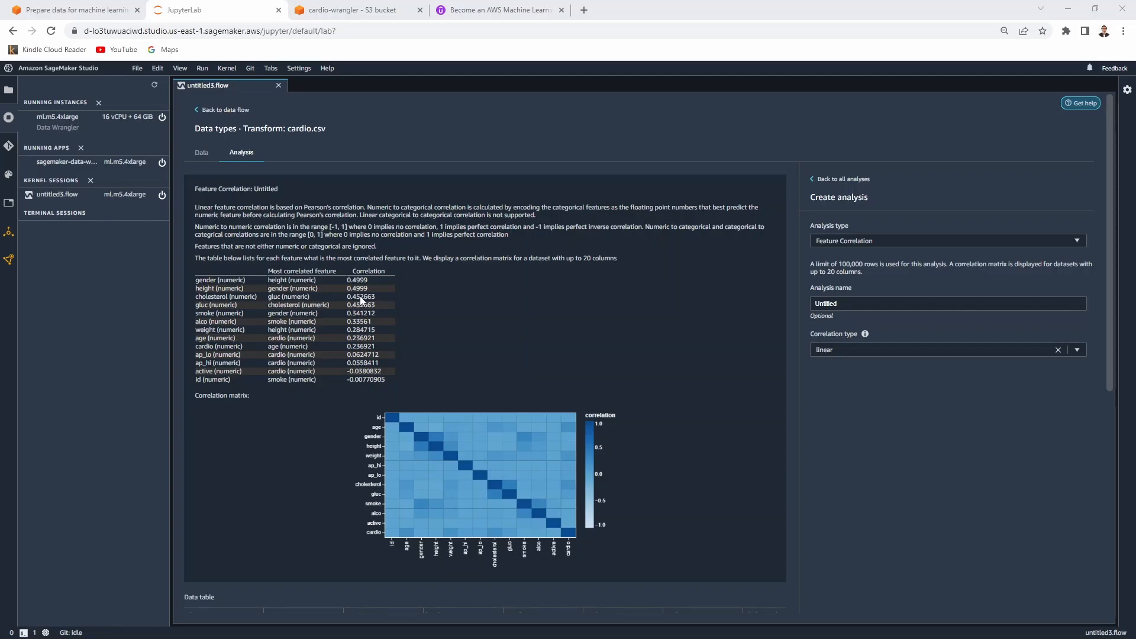
{"action": "mouse_move", "coordinate": [434, 468]}
{"action": "left_click", "coordinate": [206, 110]}
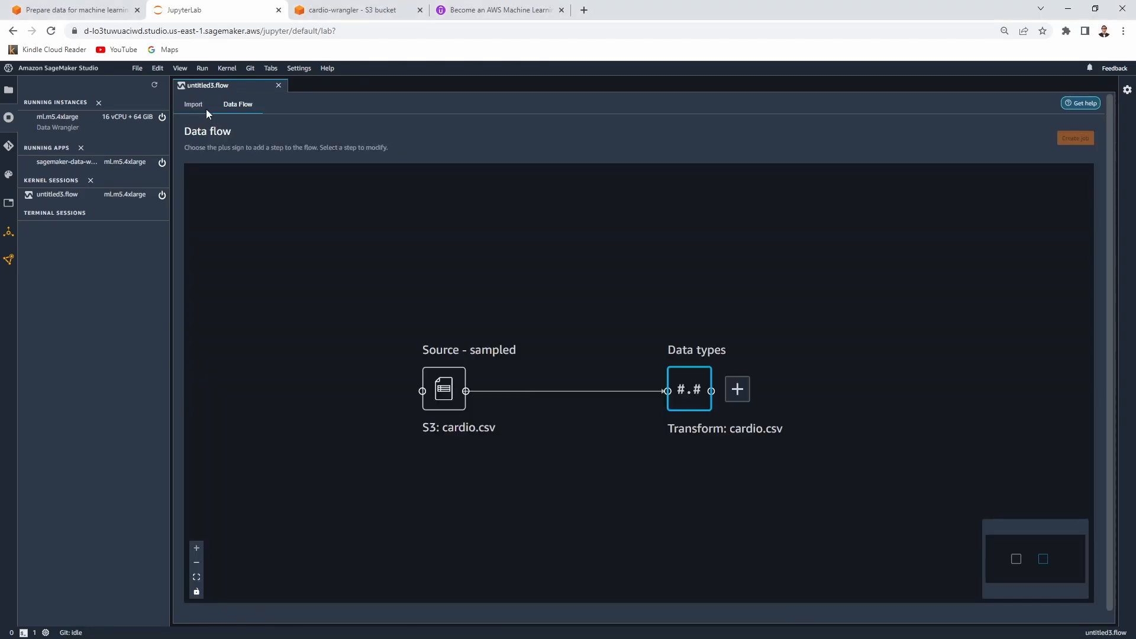
Step: Add a Manage columns transform to cardio.csv that drops the id column, previewing it first
{"action": "left_click", "coordinate": [740, 395]}
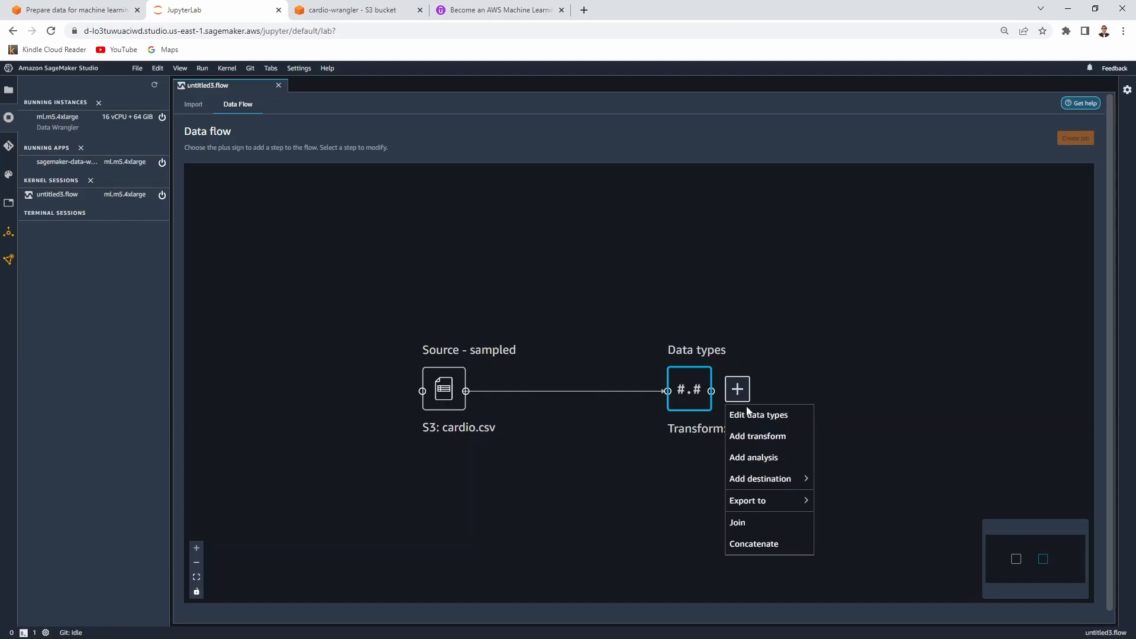
{"action": "left_click", "coordinate": [763, 438]}
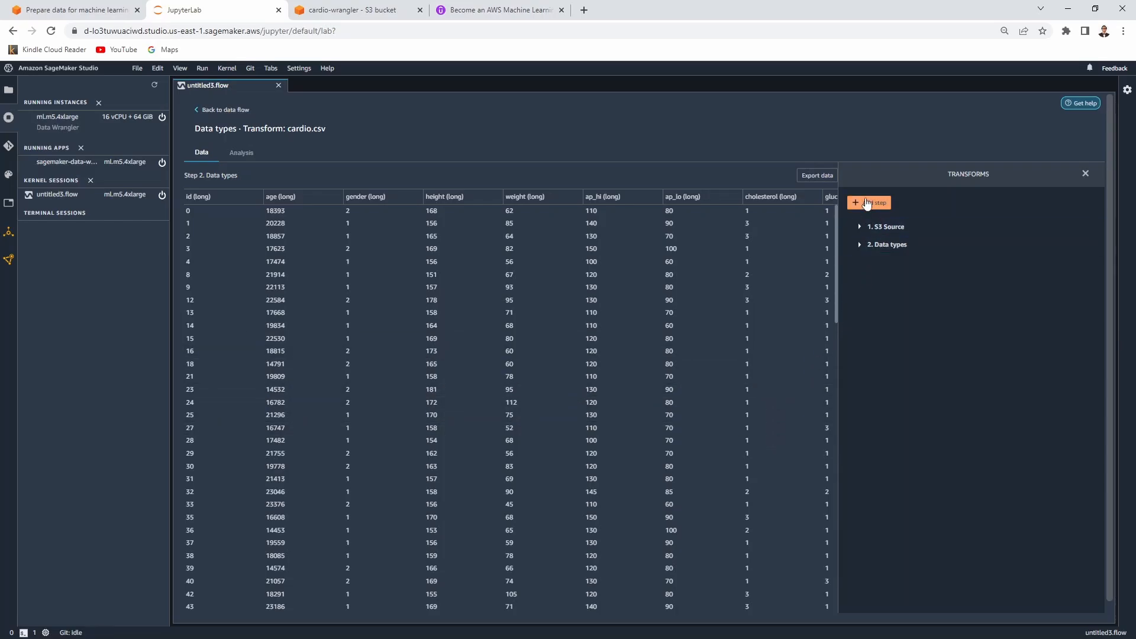
{"action": "left_click", "coordinate": [865, 202]}
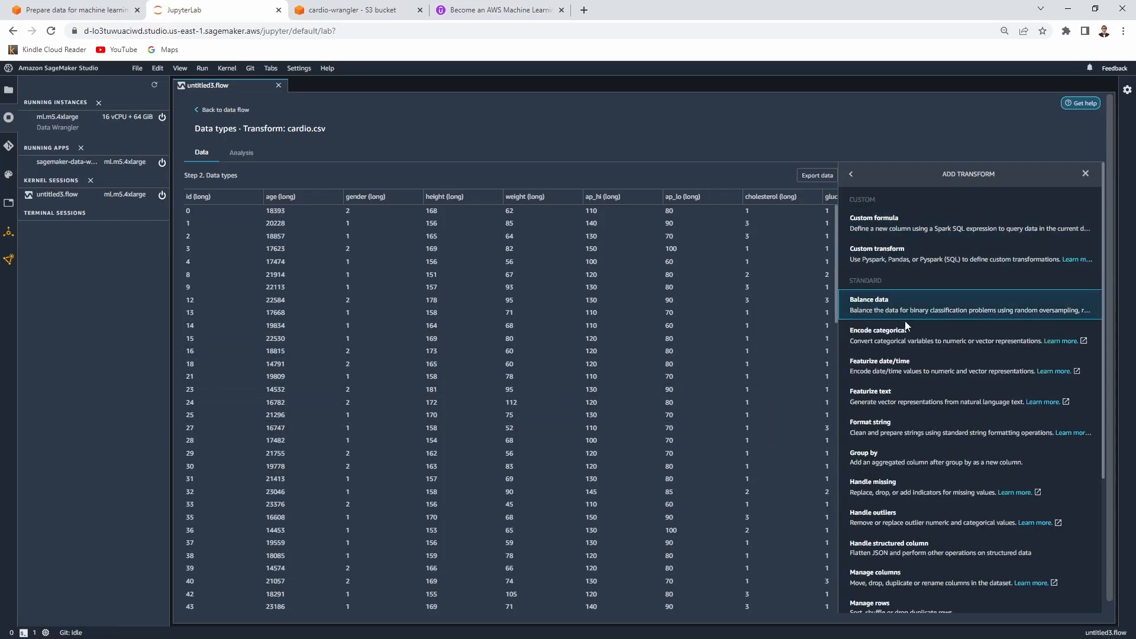
{"action": "scroll", "coordinate": [912, 355], "scroll_direction": "down", "scroll_amount": 3}
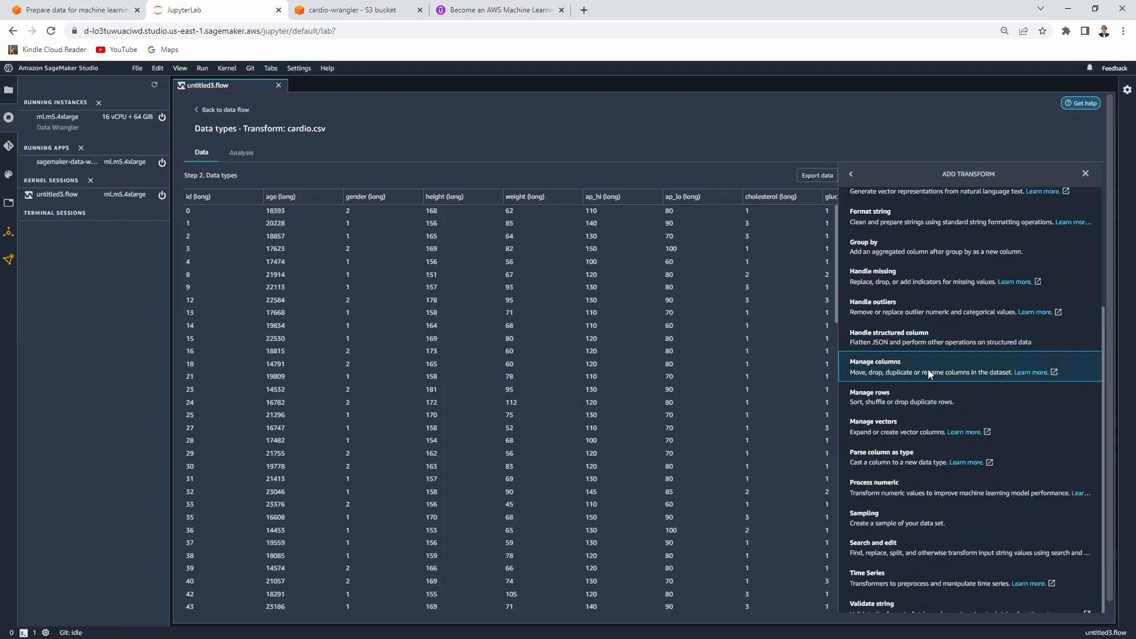
{"action": "left_click", "coordinate": [928, 370]}
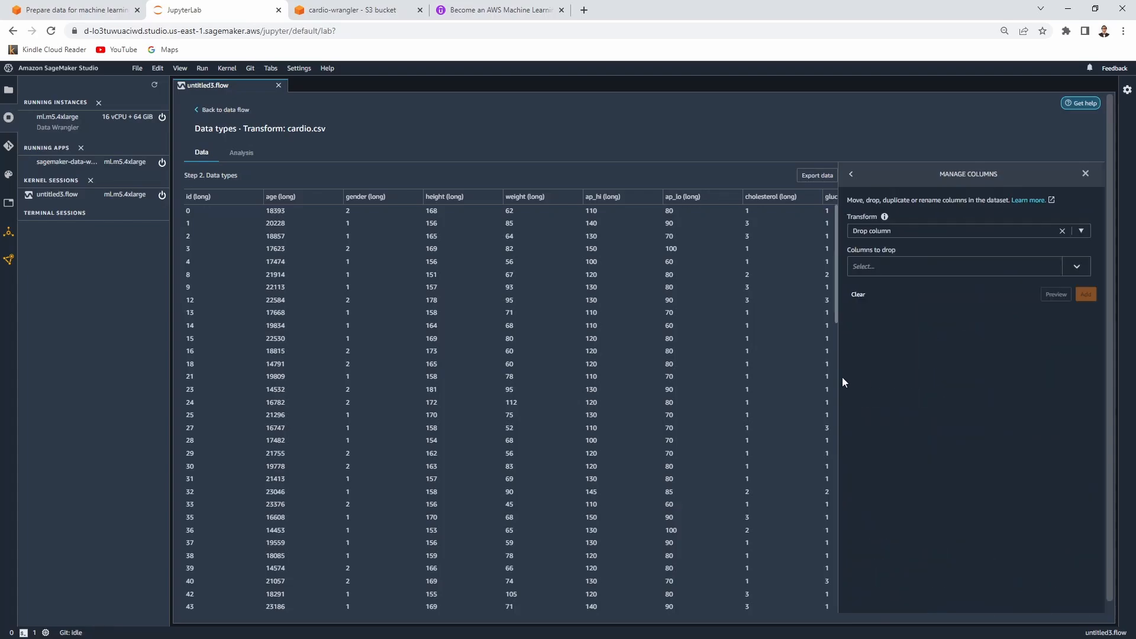
{"action": "left_click", "coordinate": [964, 266]}
{"action": "left_click", "coordinate": [955, 284]}
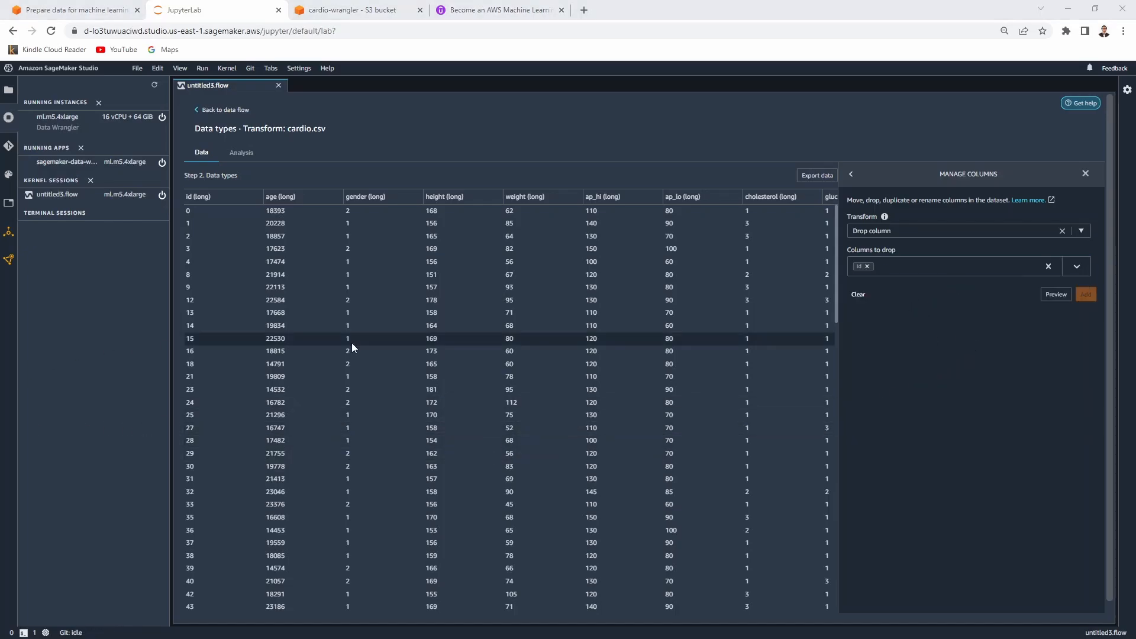
{"action": "left_click", "coordinate": [1058, 295]}
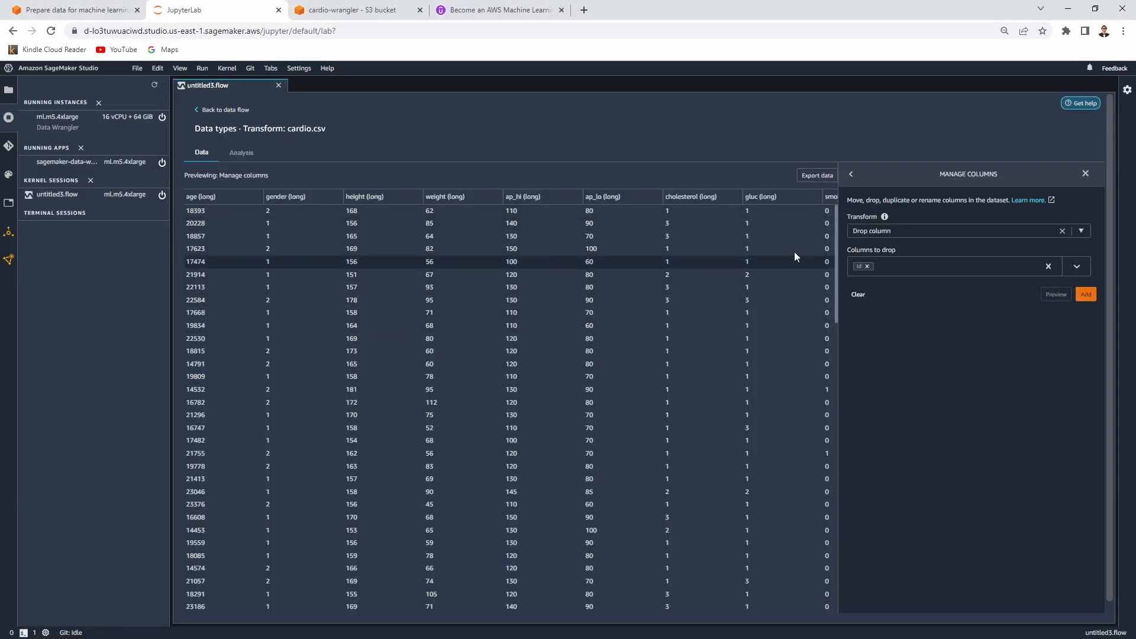
{"action": "left_click", "coordinate": [1086, 295]}
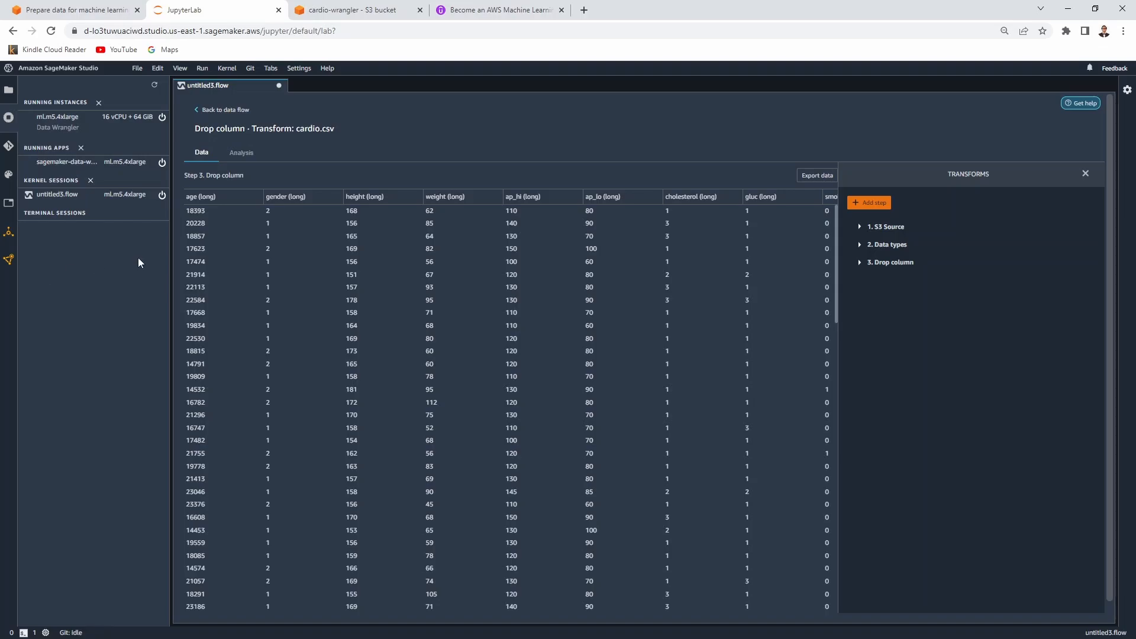
Step: Start a custom transform after the Drop column step and set its language to Python (Pandas)
{"action": "left_click", "coordinate": [864, 205]}
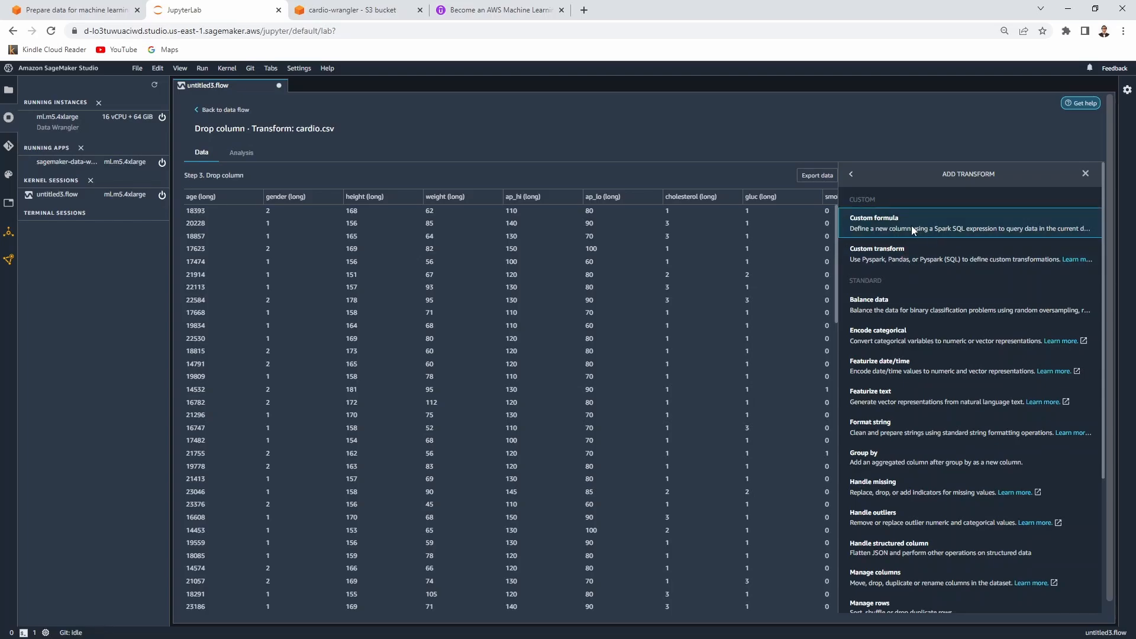
{"action": "left_click", "coordinate": [916, 253]}
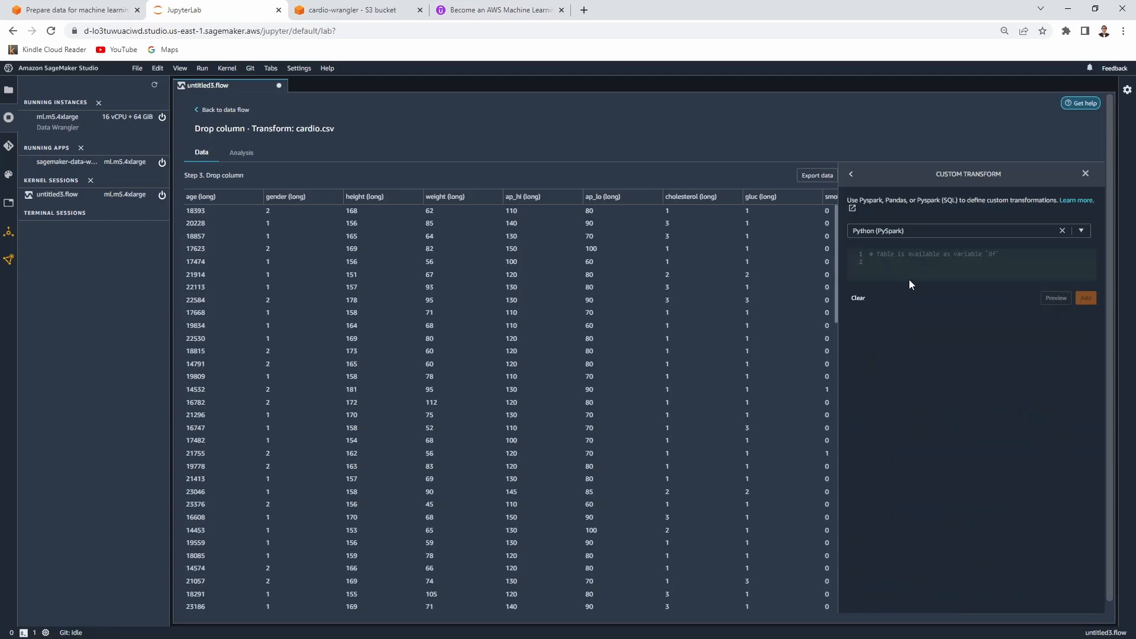
{"action": "left_click", "coordinate": [924, 230]}
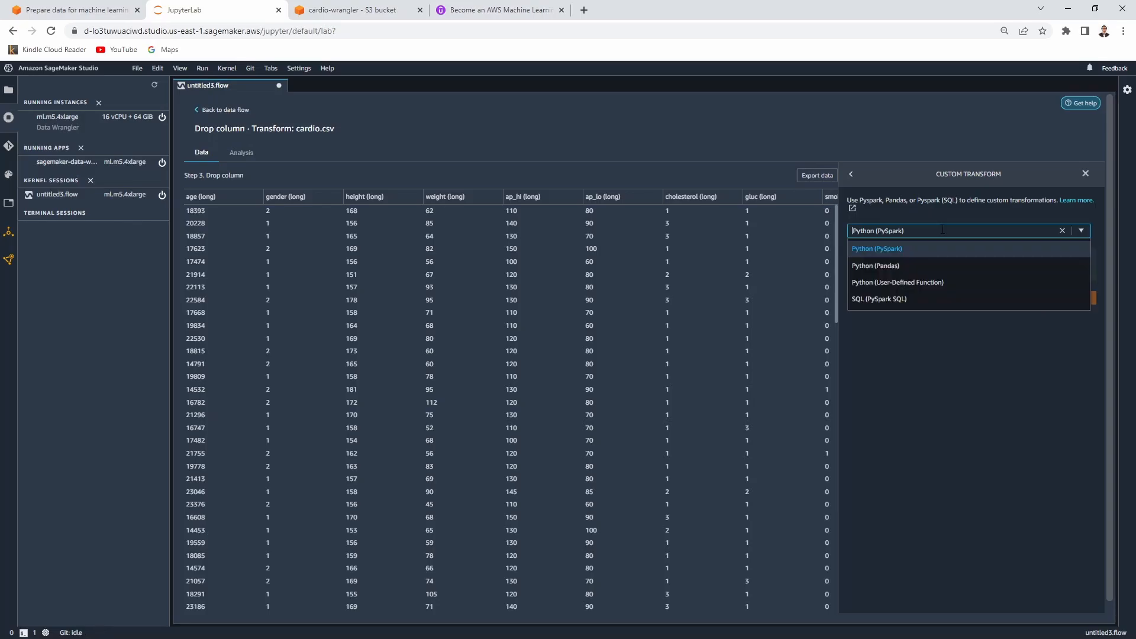
{"action": "left_click", "coordinate": [927, 266]}
{"action": "left_click", "coordinate": [880, 342]}
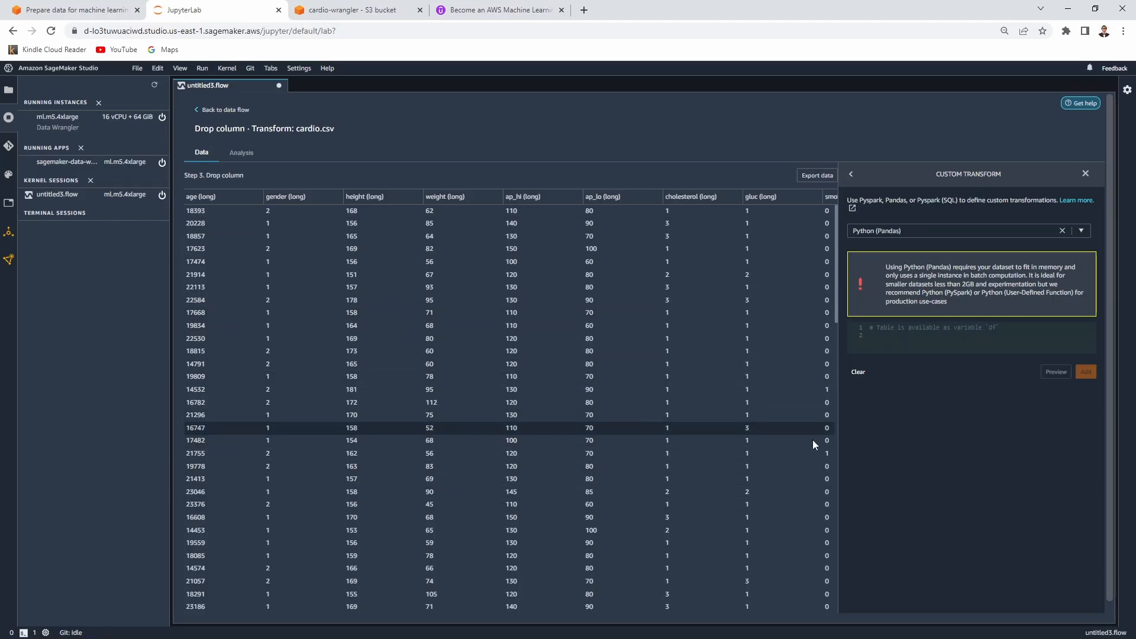
{"action": "left_click", "coordinate": [924, 338]}
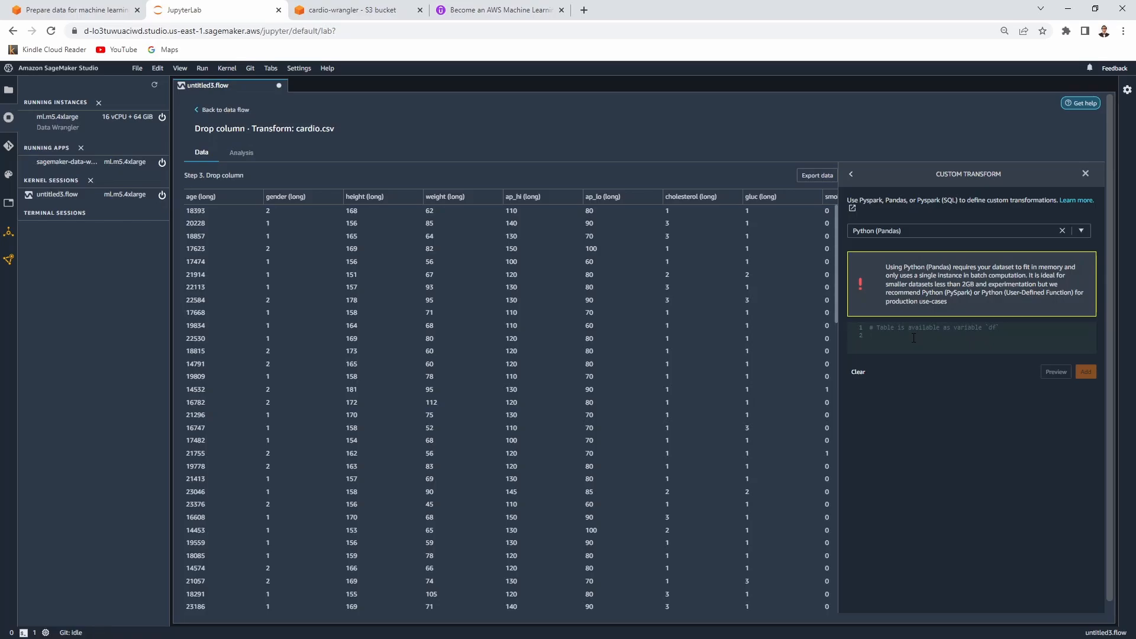
Step: Convert age from days to years in the transform code with df['age'] = df['age']/365
{"action": "type", "text": "df['age"}
{"action": "key", "text": "Right"}
{"action": "type", "text": "= "}
{"action": "type", "text": "df"}
{"action": "type", "text": "["}
{"action": "type", "text": "'age'"}
{"action": "type", "text": "'"}
{"action": "type", "text": "/"}
{"action": "type", "text": "365"}
Step: Round the ages with a second code line, df['age'] = round(df['age'])
{"action": "type", "text": "df"}
{"action": "type", "text": "["}
{"action": "type", "text": "'age'"}
{"action": "type", "text": "]"}
{"action": "type", "text": " = round"}
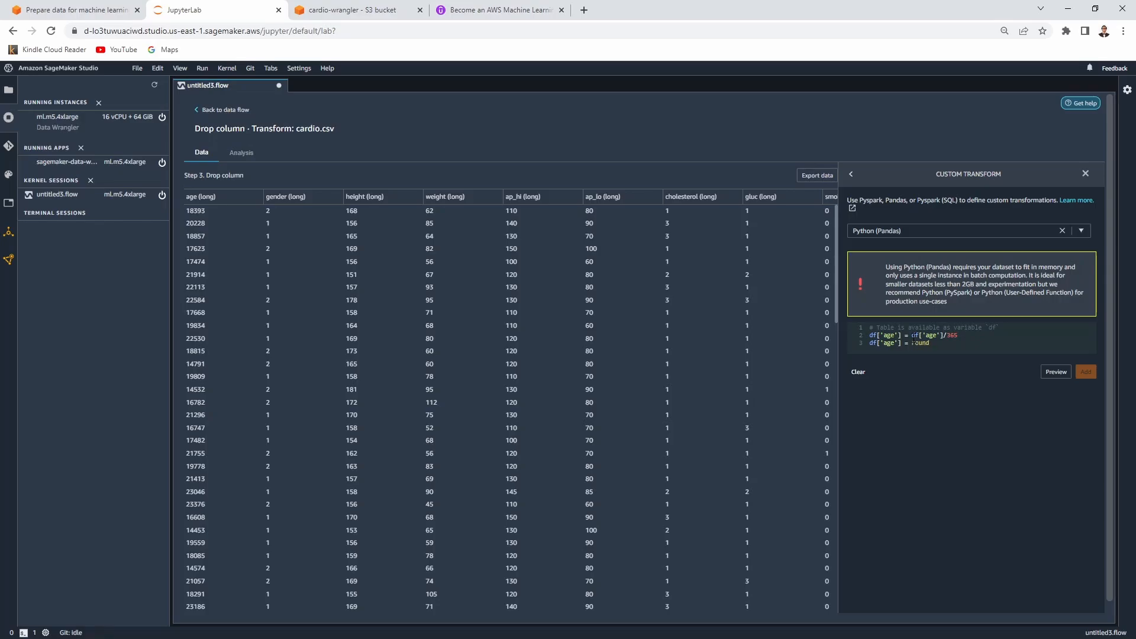
{"action": "type", "text": "("}
{"action": "type", "text": "df['age'])"}
Step: Preview the custom age transform, check the age column, add the transform, and return to the data flow
{"action": "left_click", "coordinate": [1057, 373]}
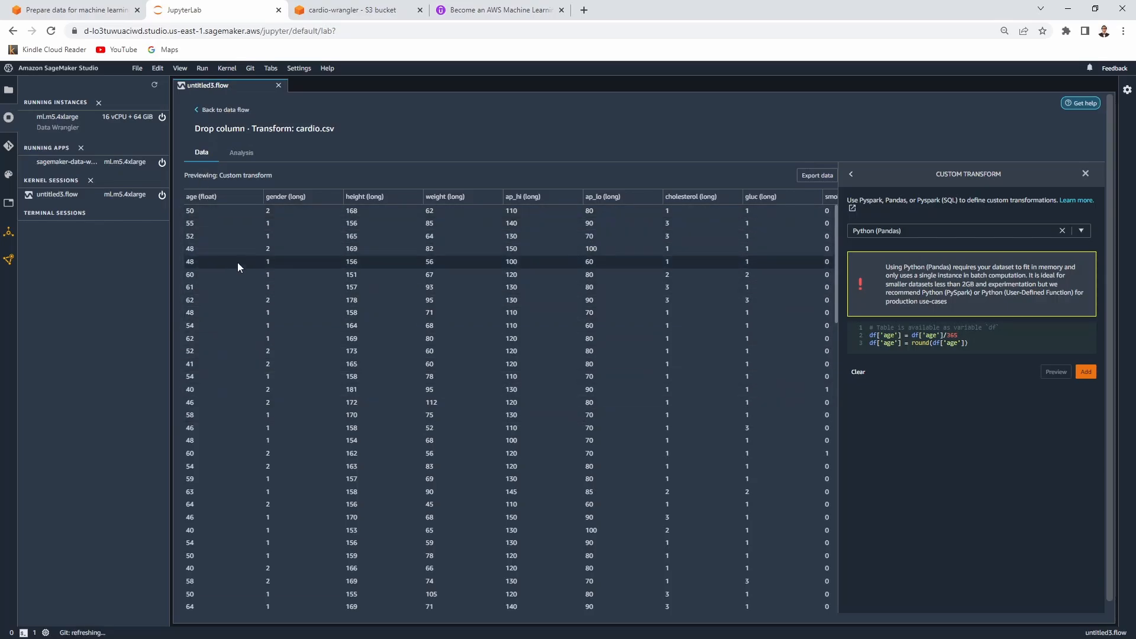
{"action": "scroll", "coordinate": [214, 322], "scroll_direction": "down", "scroll_amount": 6}
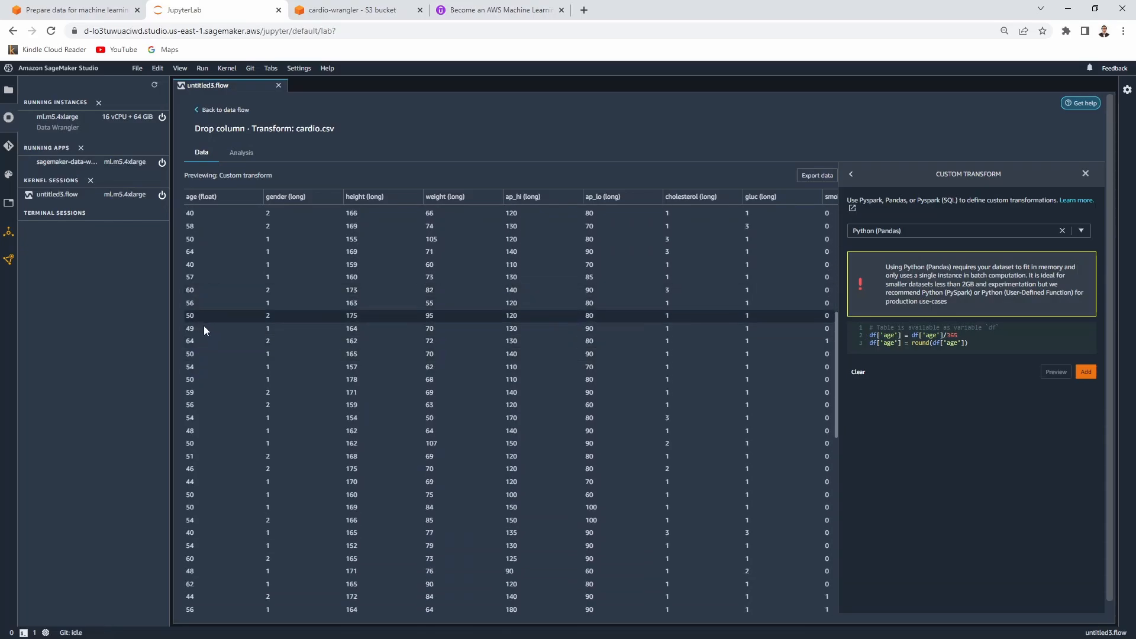
{"action": "left_click", "coordinate": [1087, 372]}
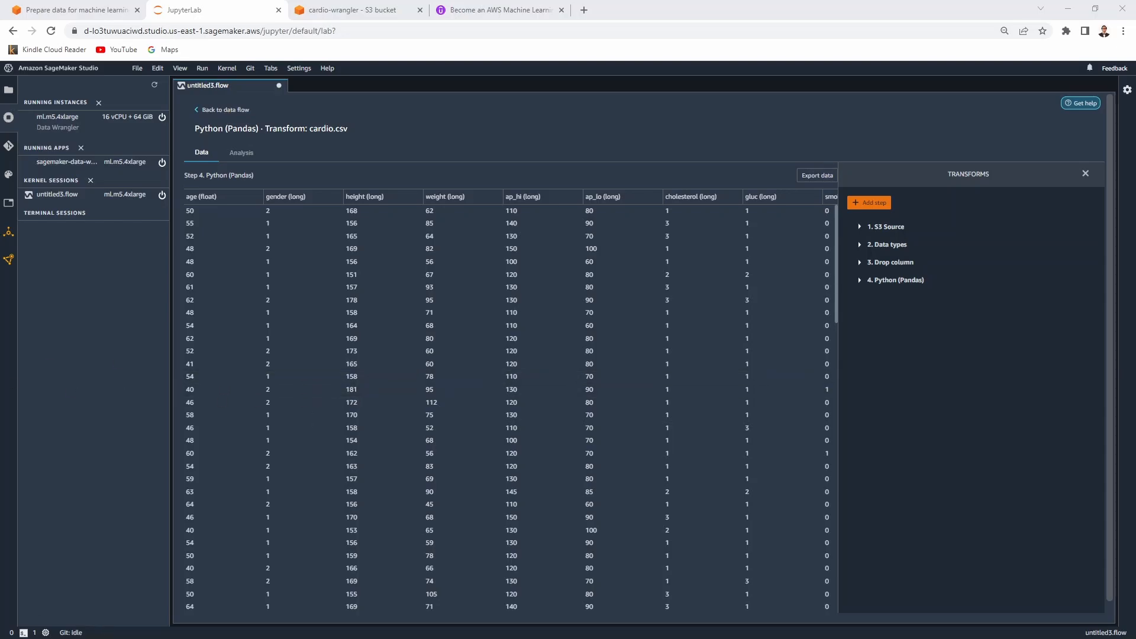
{"action": "left_click", "coordinate": [200, 111]}
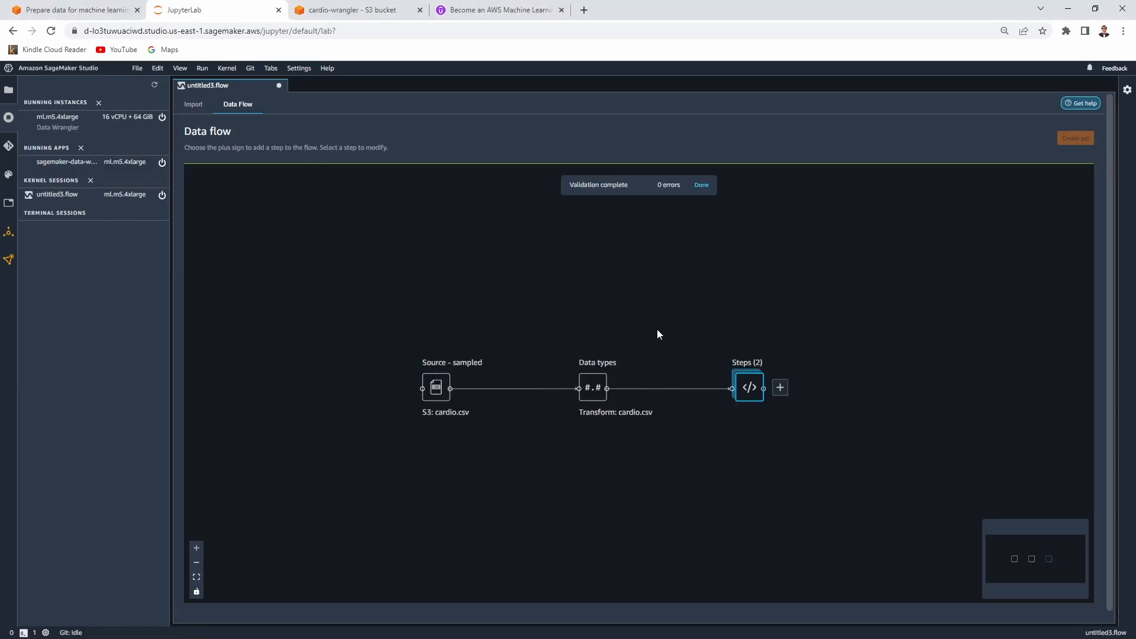
Step: Start an analysis on the age-converted data and preview a Histogram with age on the X axis
{"action": "left_click", "coordinate": [782, 390]}
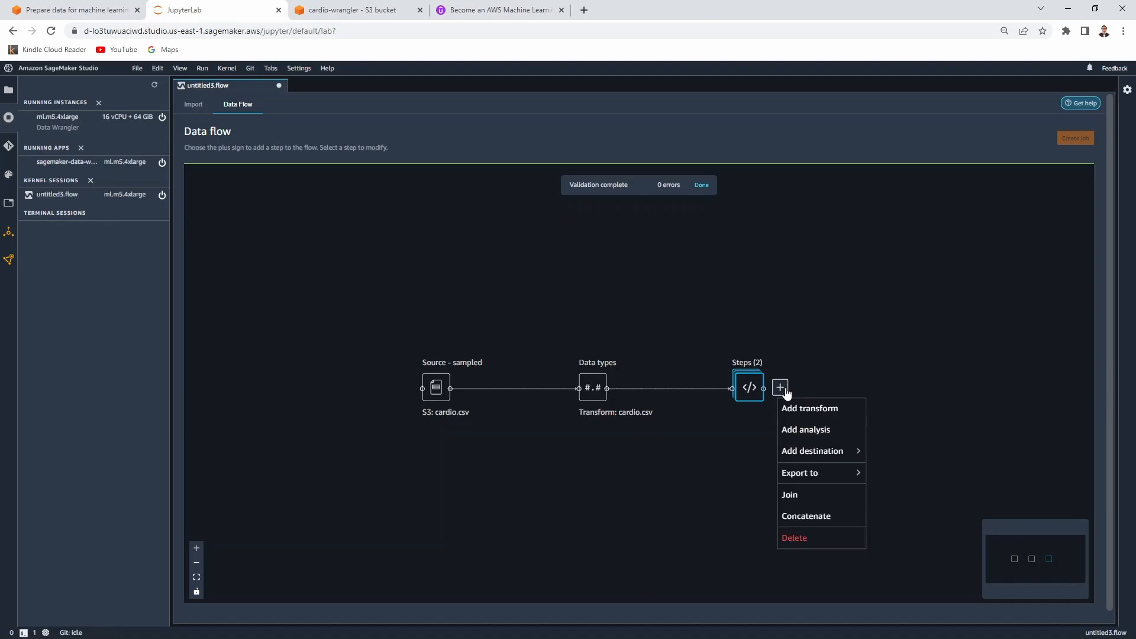
{"action": "left_click", "coordinate": [822, 429]}
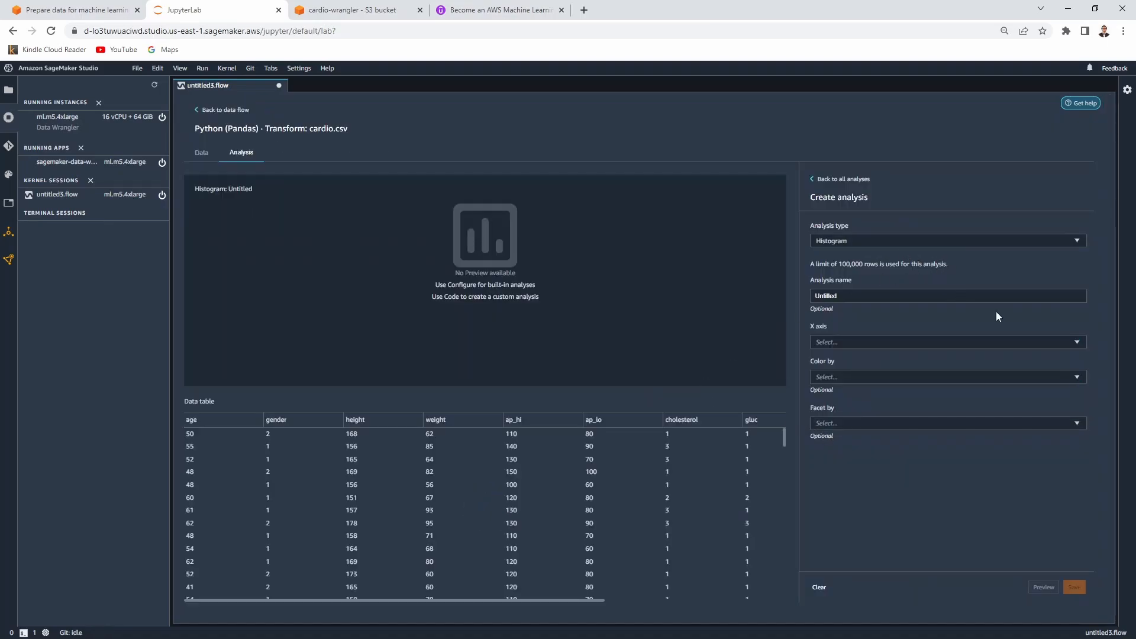
{"action": "left_click", "coordinate": [979, 342]}
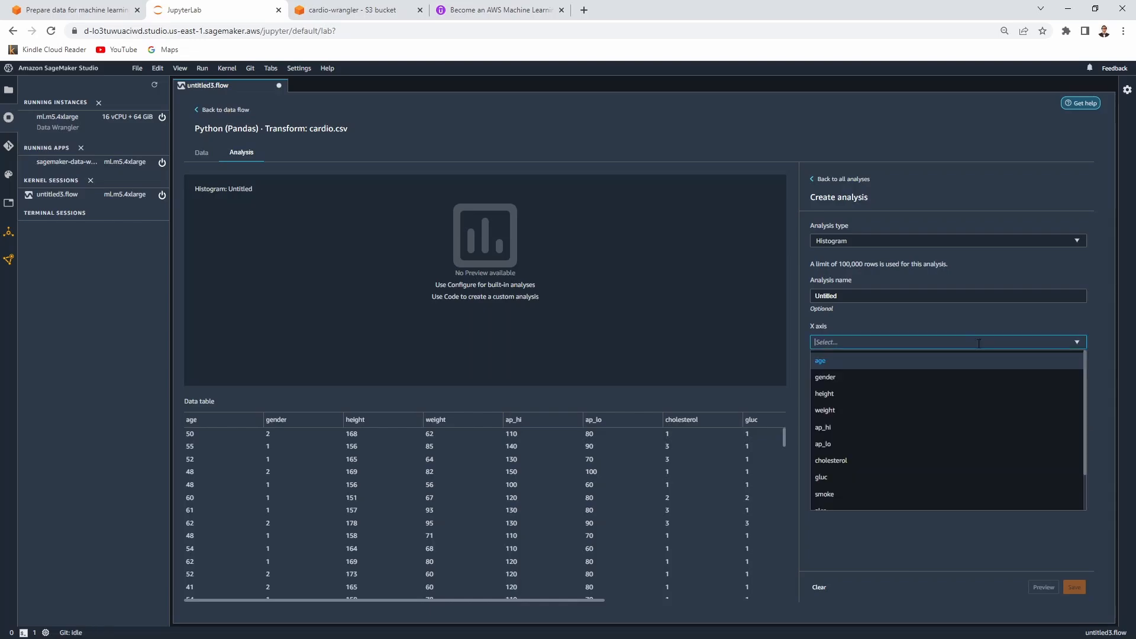
{"action": "left_click", "coordinate": [946, 367]}
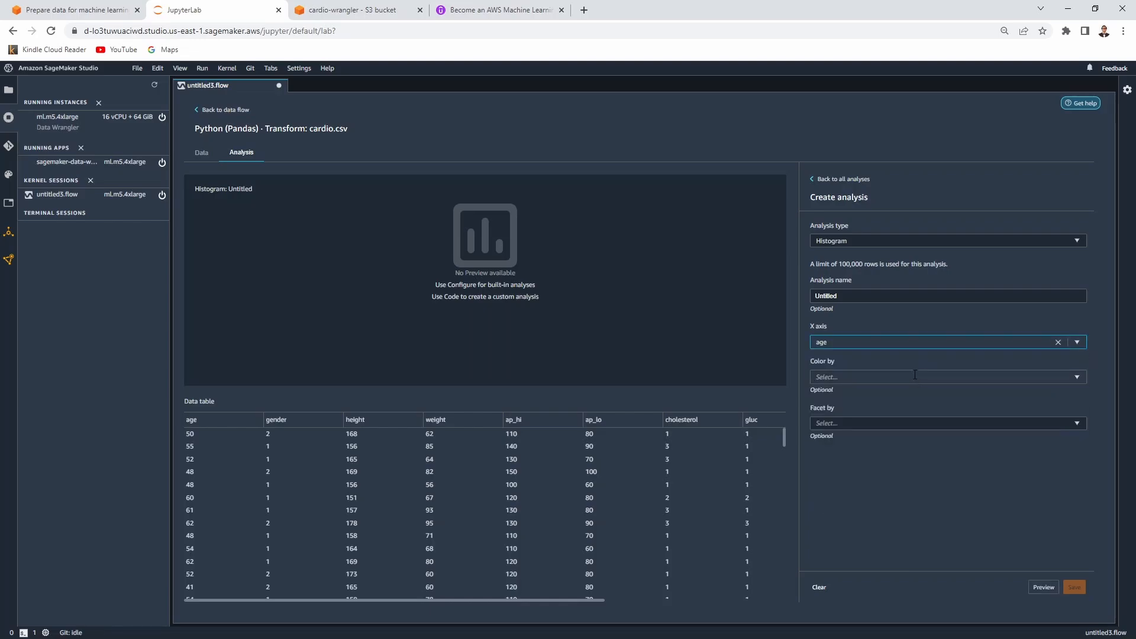
{"action": "left_click", "coordinate": [1044, 587]}
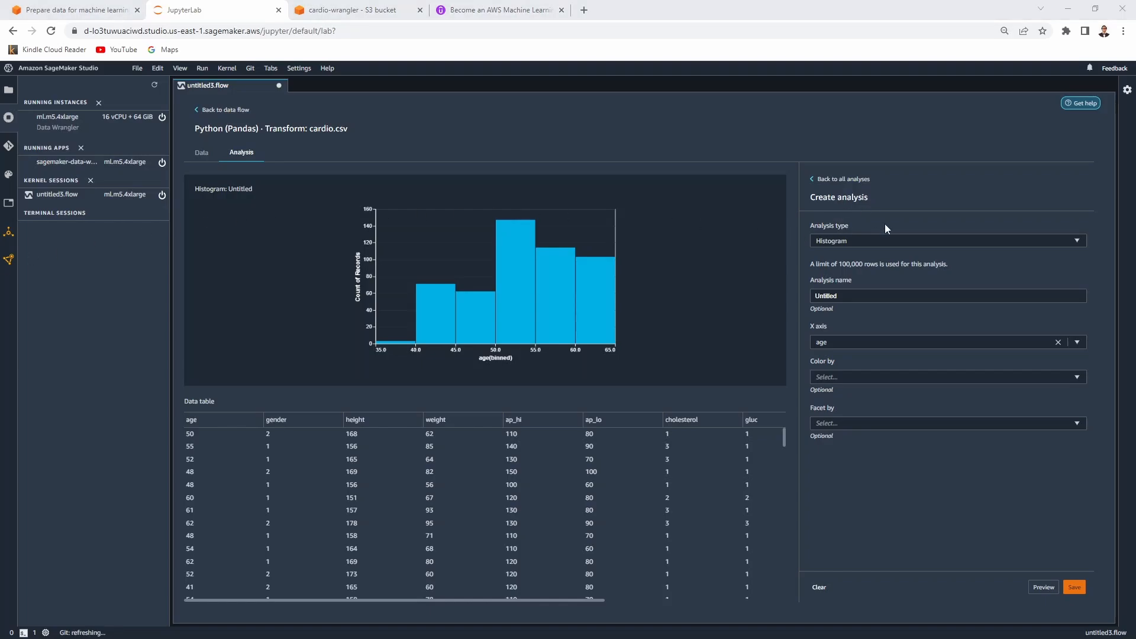
Step: Switch the analysis to Table Summary, examine the statistics across all columns, and return to the data flow without saving
{"action": "left_click", "coordinate": [938, 241]}
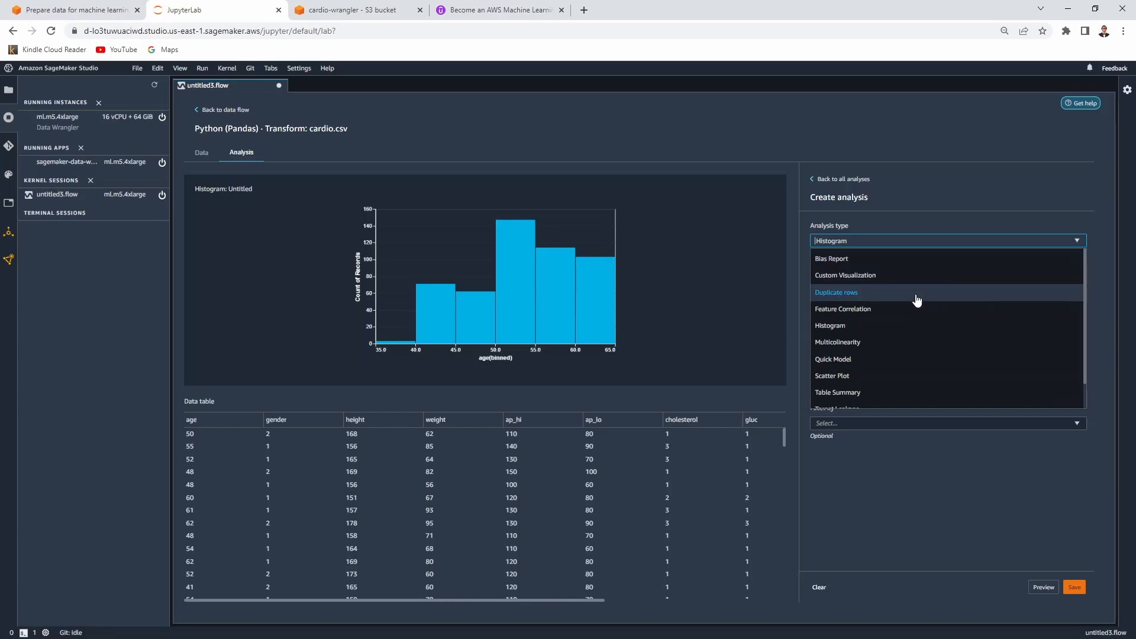
{"action": "scroll", "coordinate": [904, 373], "scroll_direction": "down", "scroll_amount": 1}
{"action": "left_click", "coordinate": [904, 365]}
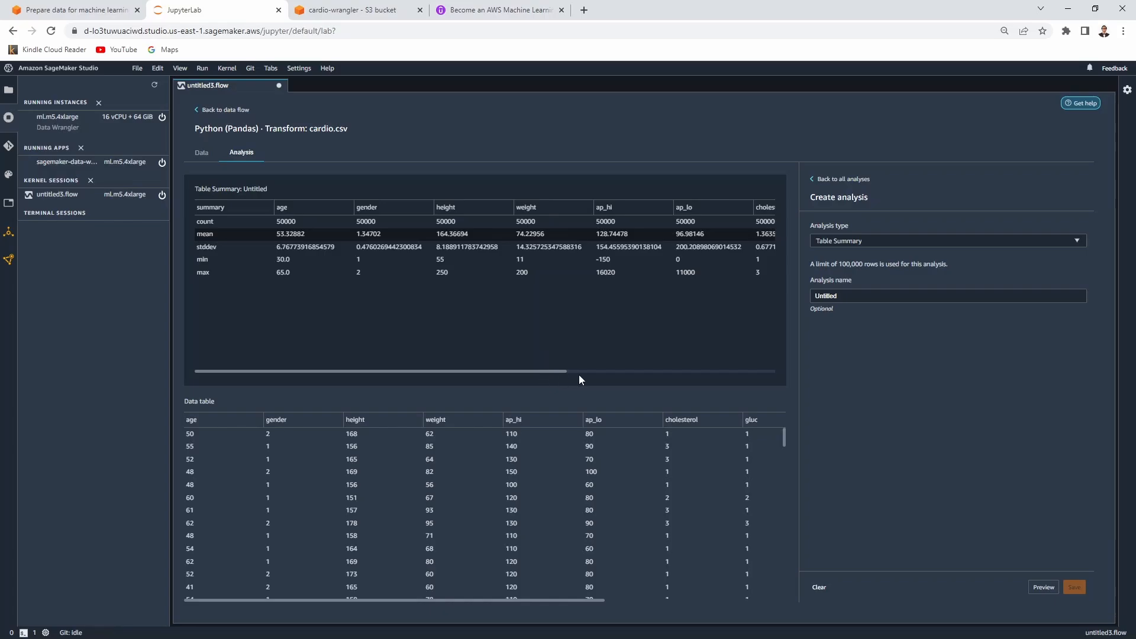
{"action": "left_click_drag", "start_coordinate": [545, 371], "coordinate": [783, 379]}
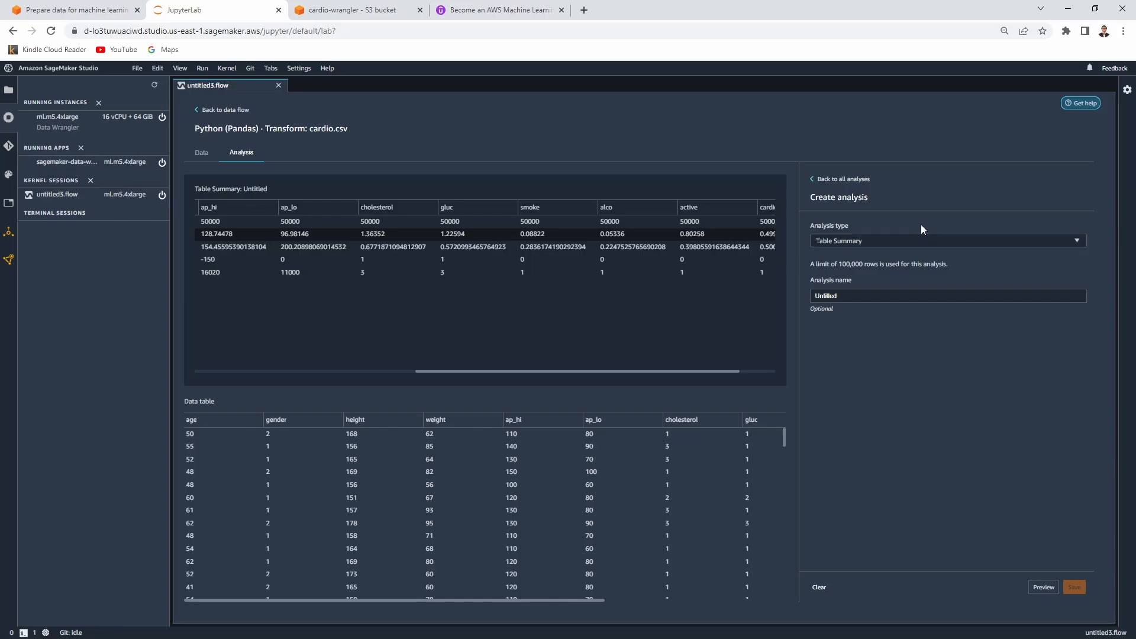
{"action": "left_click", "coordinate": [812, 179]}
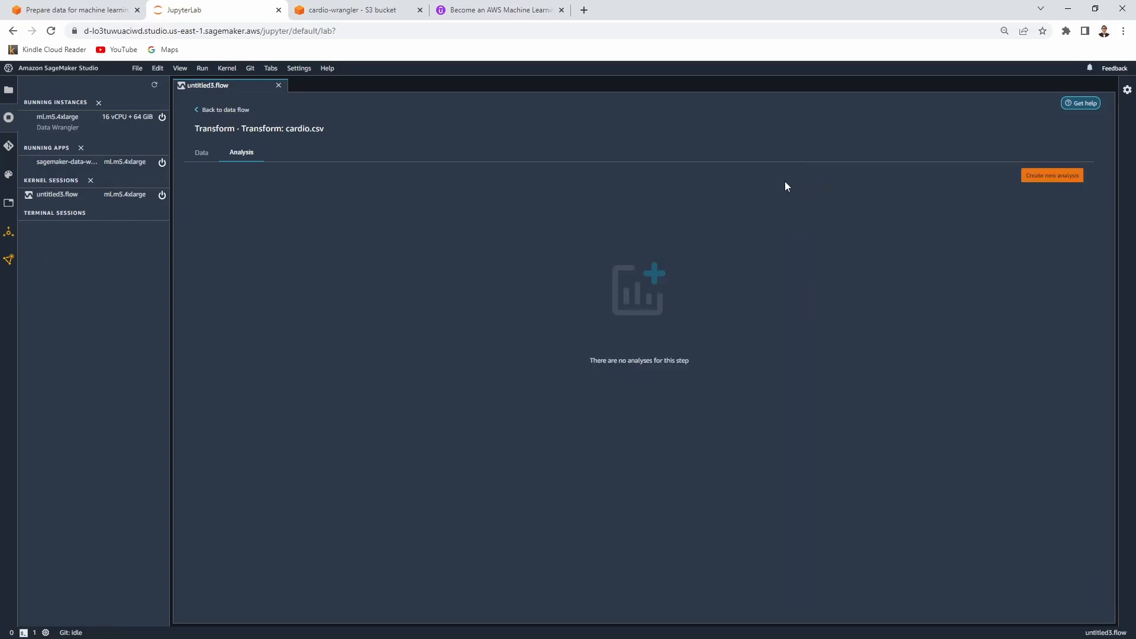
{"action": "left_click", "coordinate": [205, 110]}
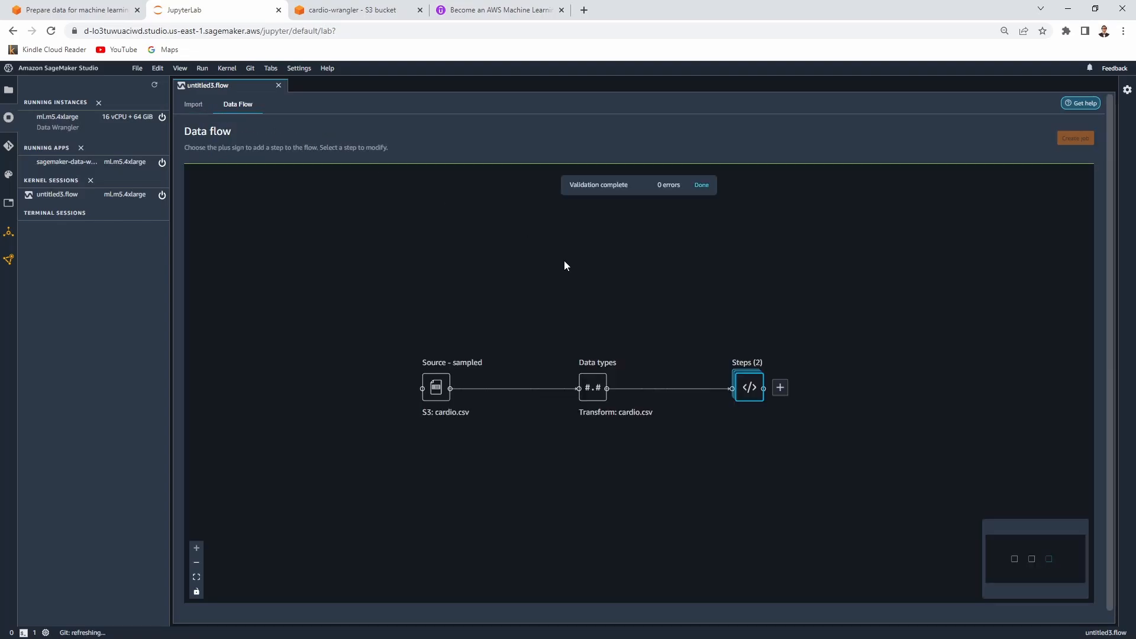
{"action": "left_click", "coordinate": [781, 388]}
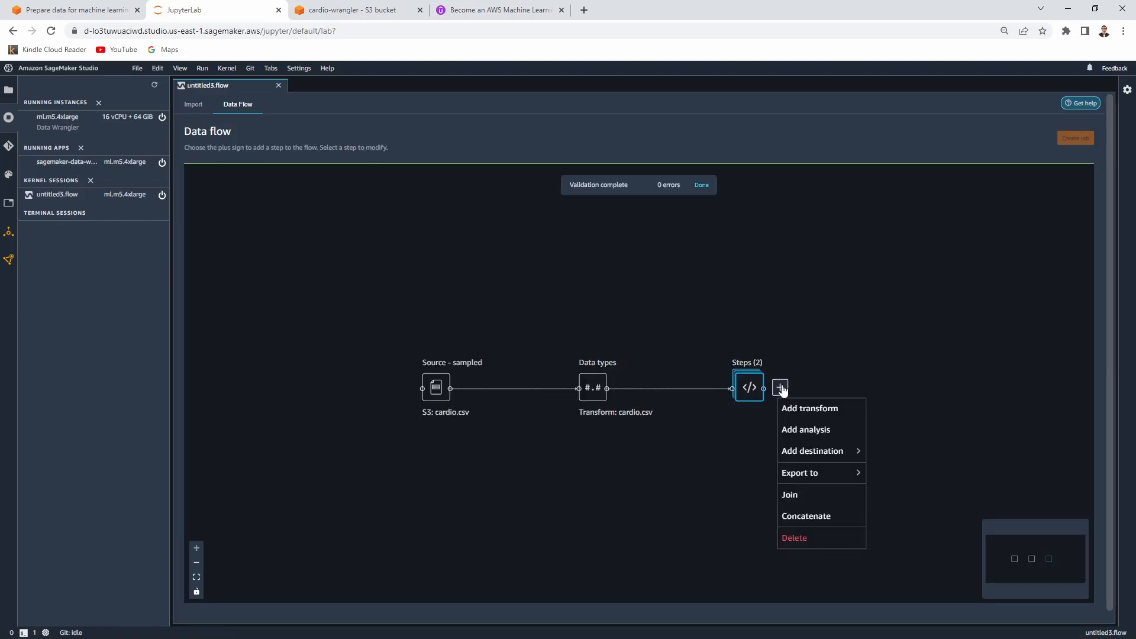
{"action": "left_click", "coordinate": [814, 431]}
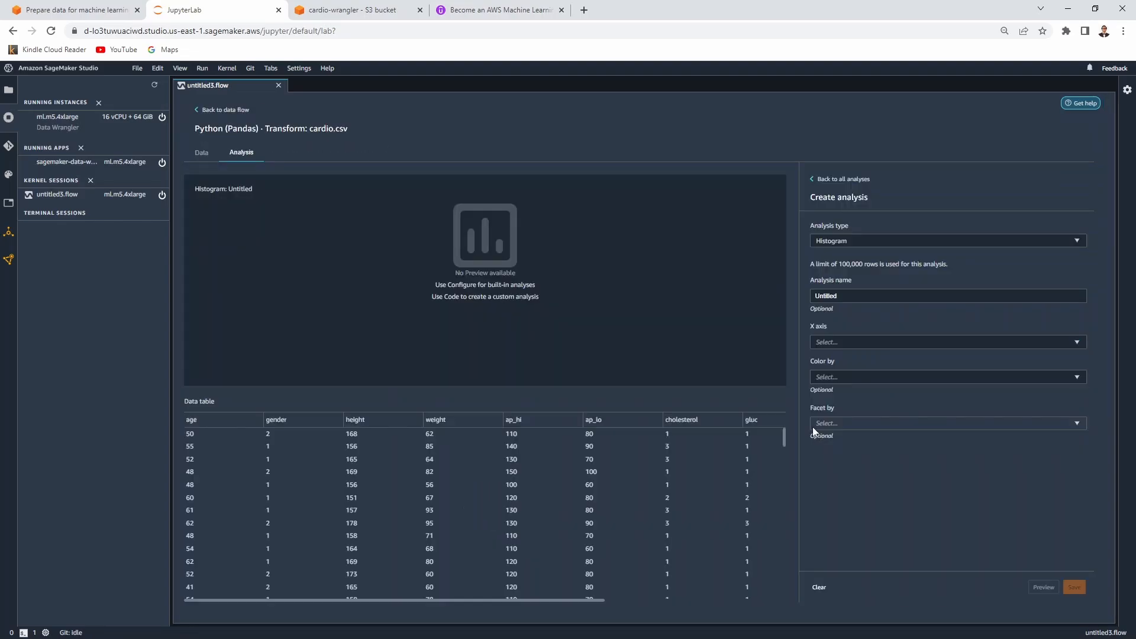
{"action": "left_click", "coordinate": [913, 241]}
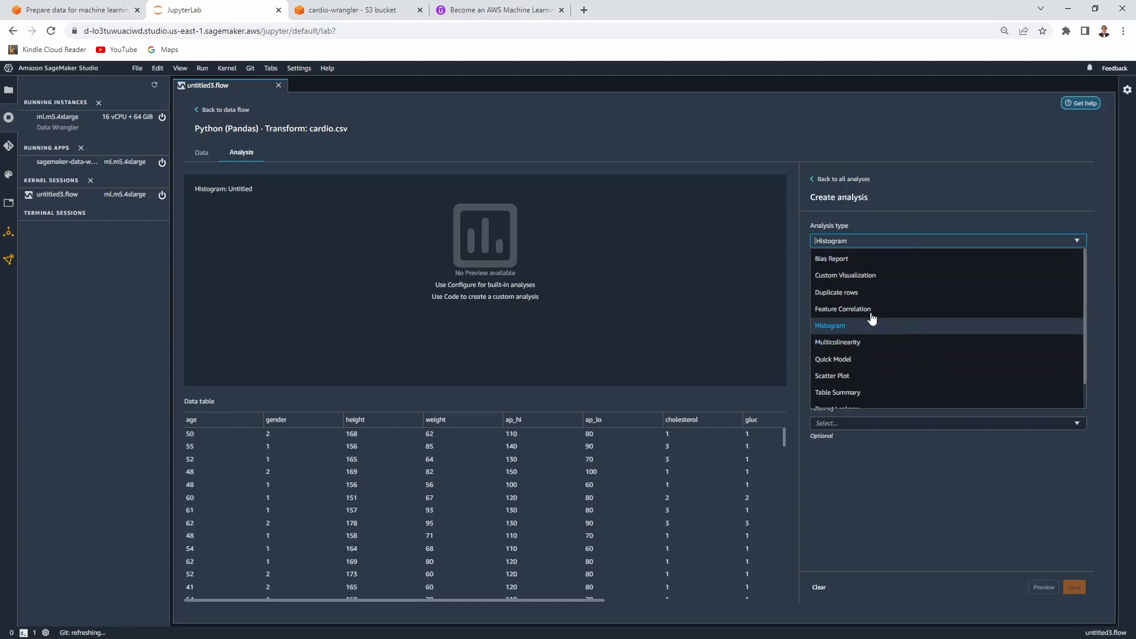
{"action": "left_click", "coordinate": [202, 110]}
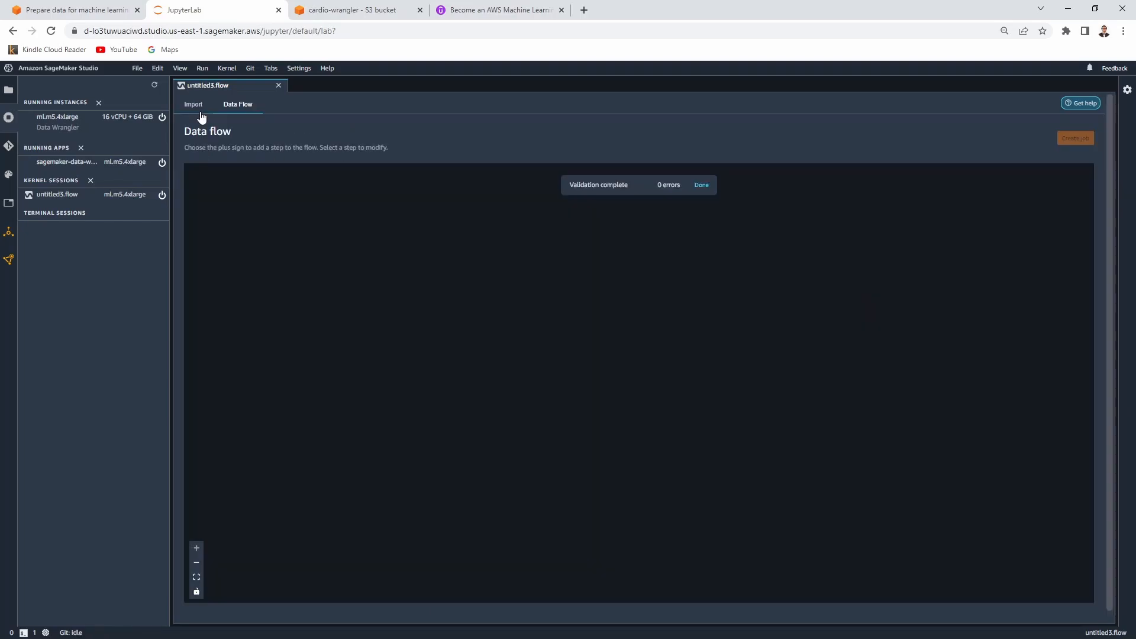
Step: Start a Manage rows transform after the Python (Pandas) step and preview a Sort by age in ascending order
{"action": "left_click", "coordinate": [787, 398]}
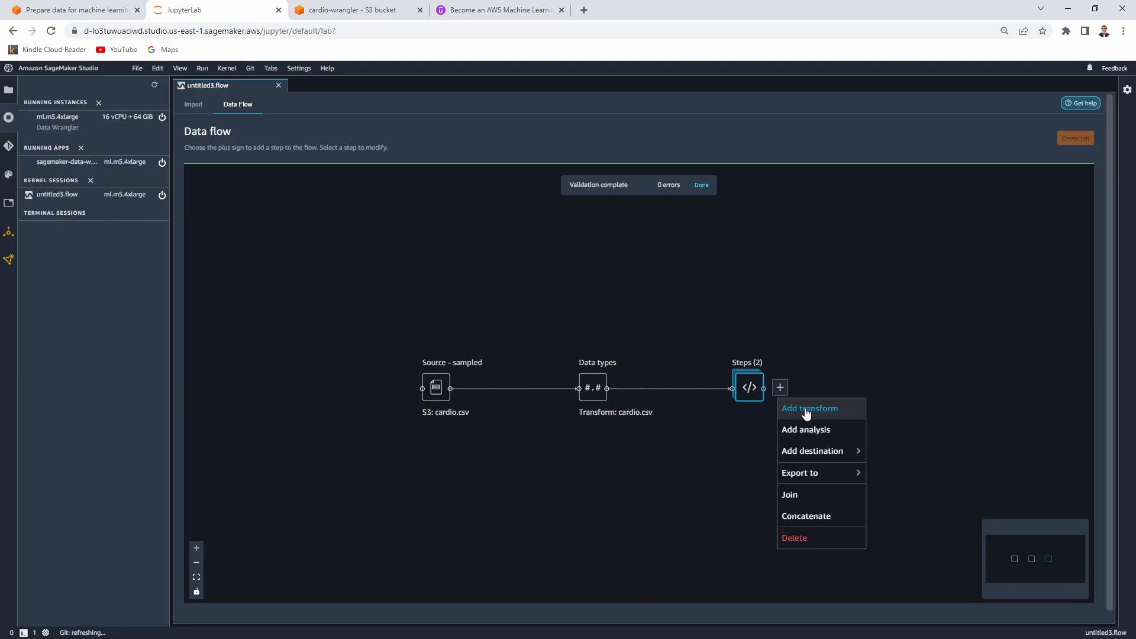
{"action": "left_click", "coordinate": [794, 407]}
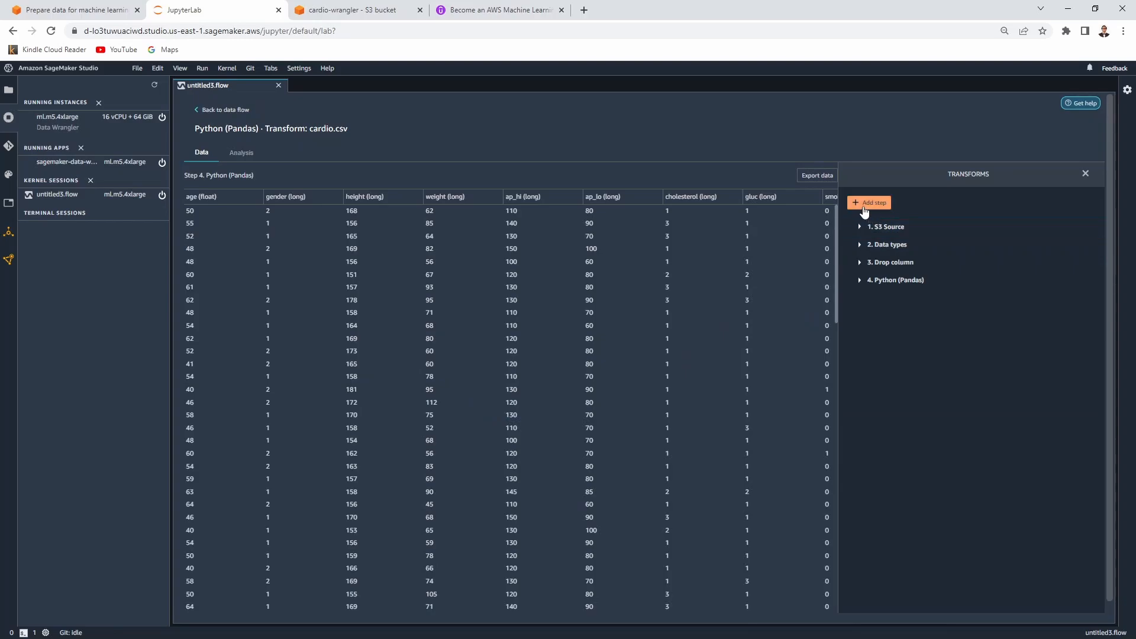
{"action": "left_click", "coordinate": [864, 208]}
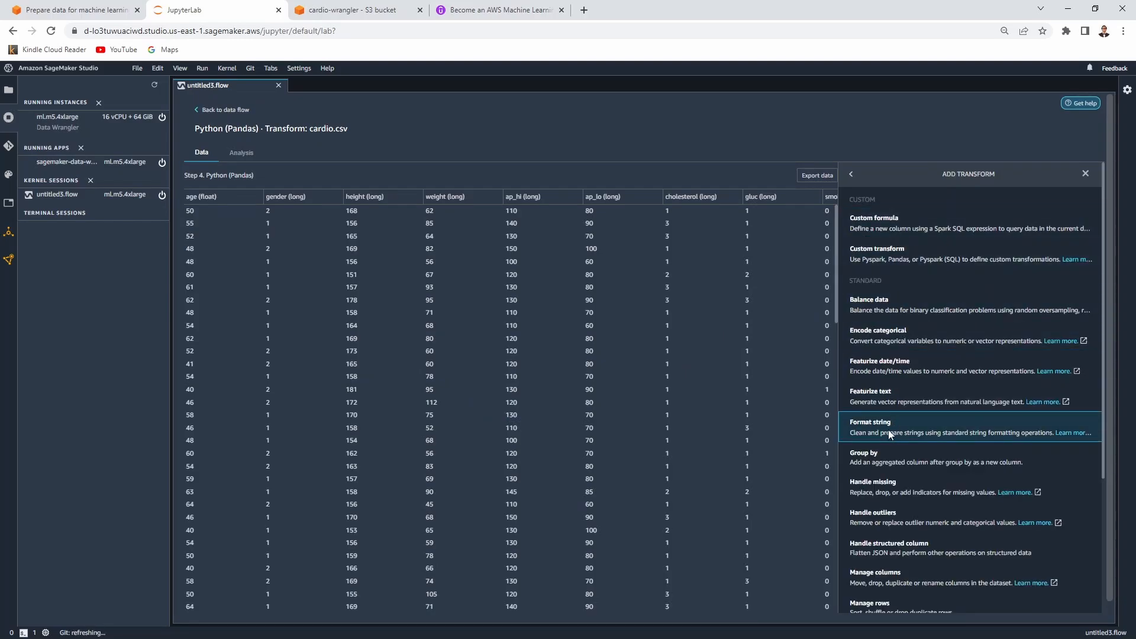
{"action": "scroll", "coordinate": [898, 442], "scroll_direction": "down", "scroll_amount": 2}
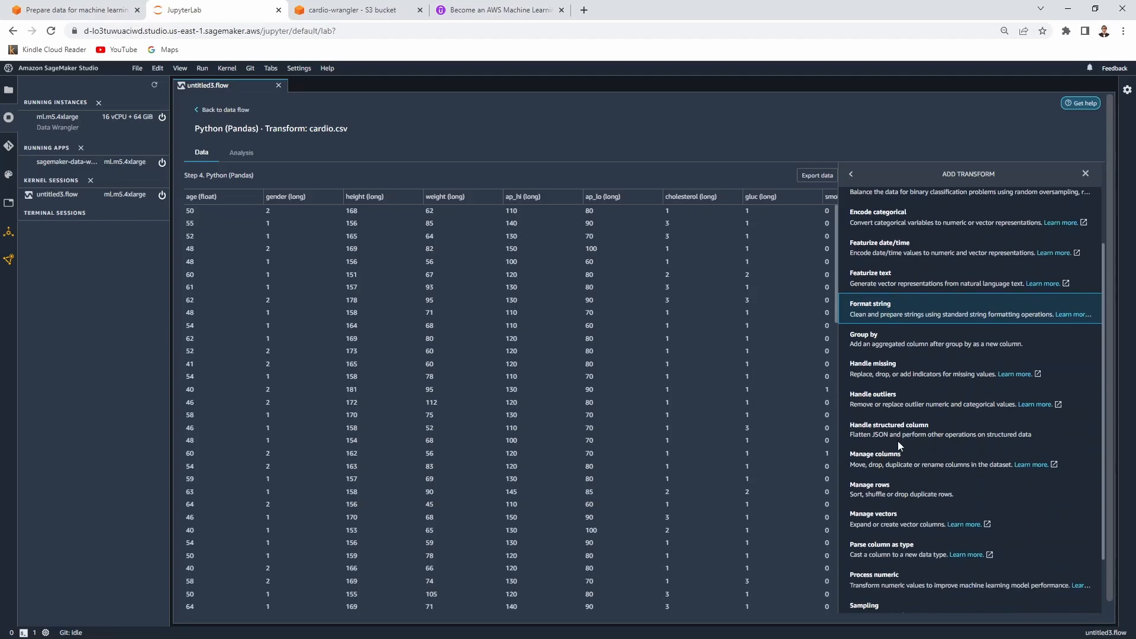
{"action": "left_click", "coordinate": [890, 492]}
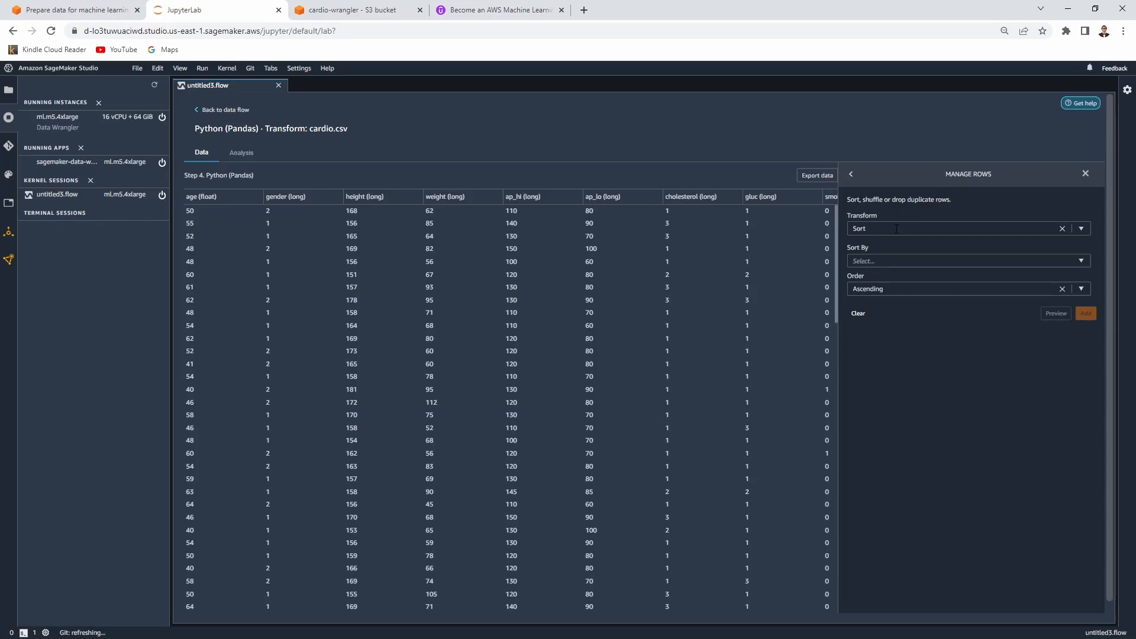
{"action": "left_click", "coordinate": [944, 259]}
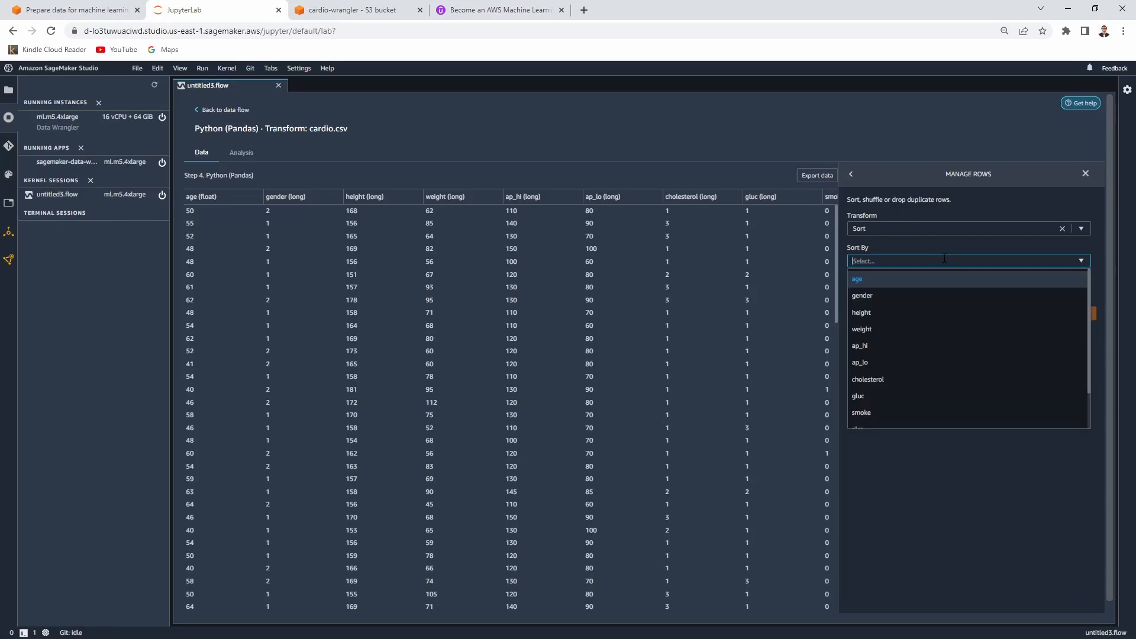
{"action": "left_click", "coordinate": [904, 281]}
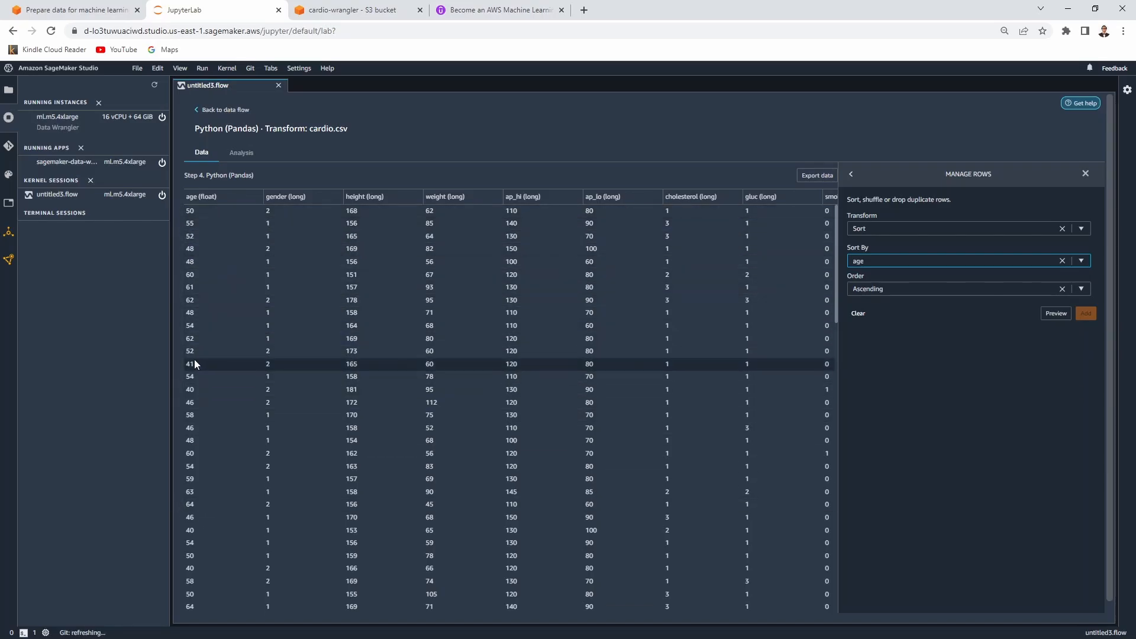
{"action": "left_click", "coordinate": [1050, 314]}
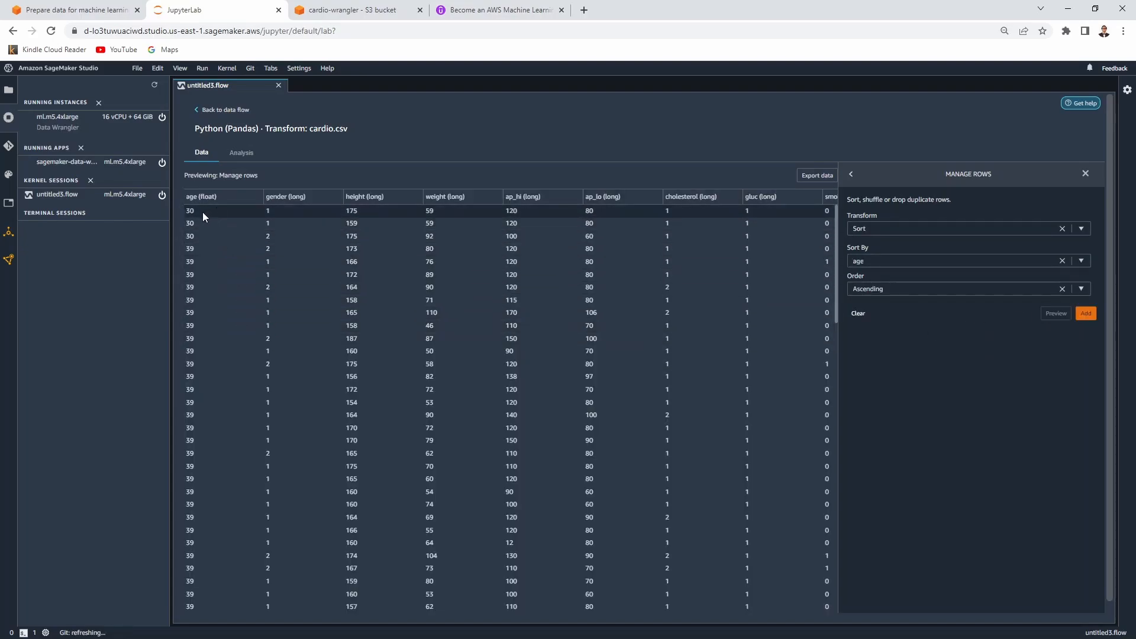
Step: Check the age column throughout the sorted preview and add the Sort transform to the flow
{"action": "scroll", "coordinate": [264, 260], "scroll_direction": "down", "scroll_amount": 5}
{"action": "scroll", "coordinate": [261, 260], "scroll_direction": "down", "scroll_amount": 10}
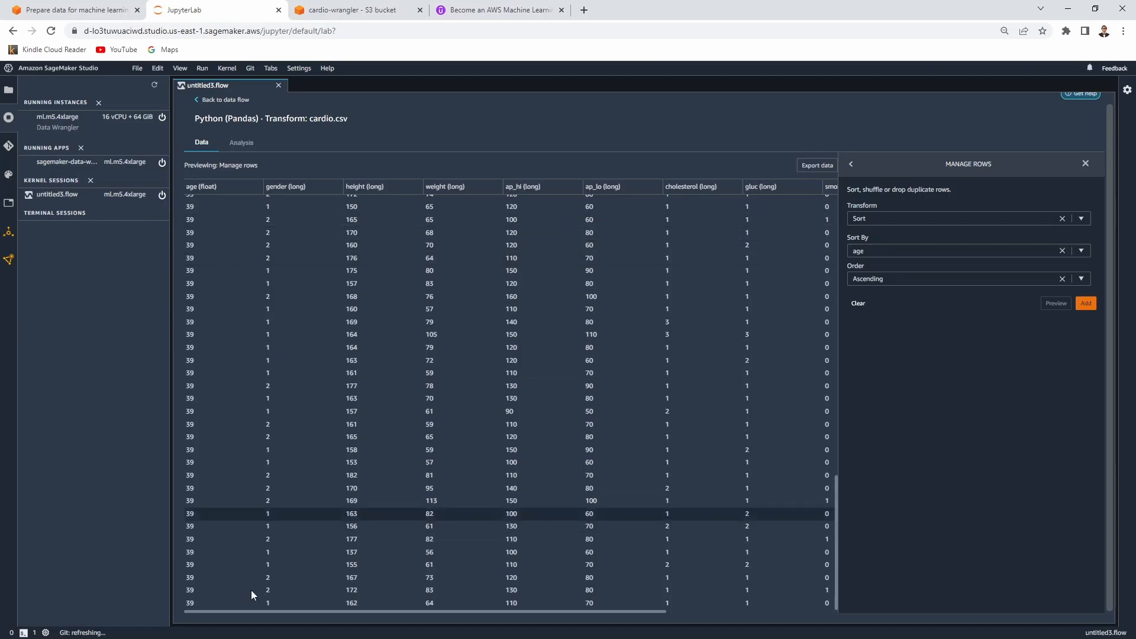
{"action": "scroll", "coordinate": [280, 457], "scroll_direction": "up", "scroll_amount": 10}
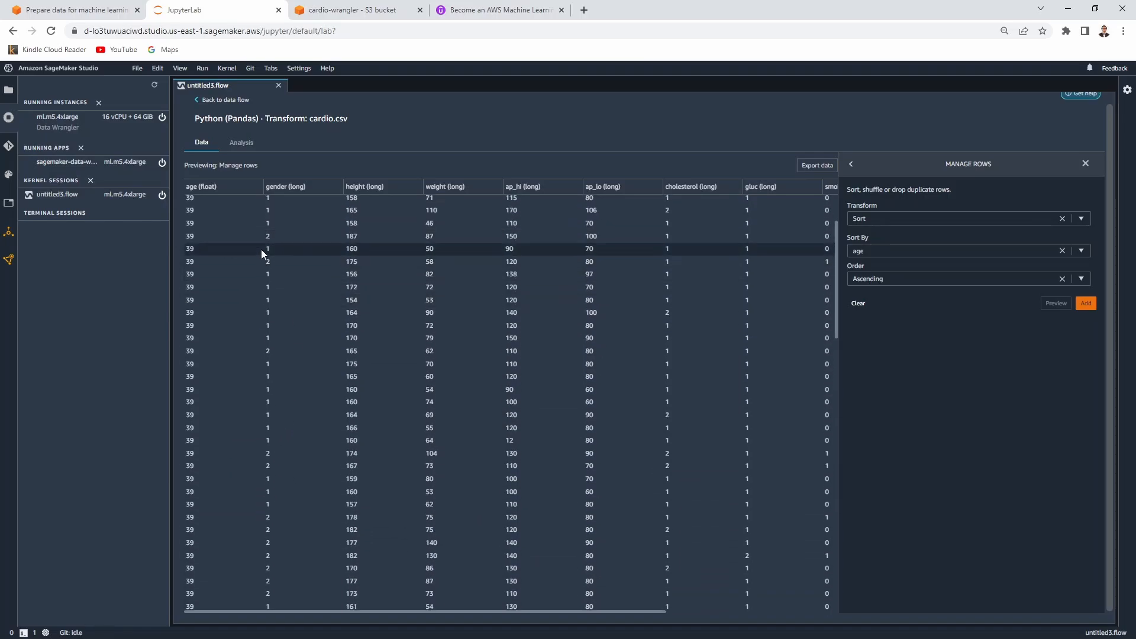
{"action": "scroll", "coordinate": [261, 249], "scroll_direction": "up", "scroll_amount": 3}
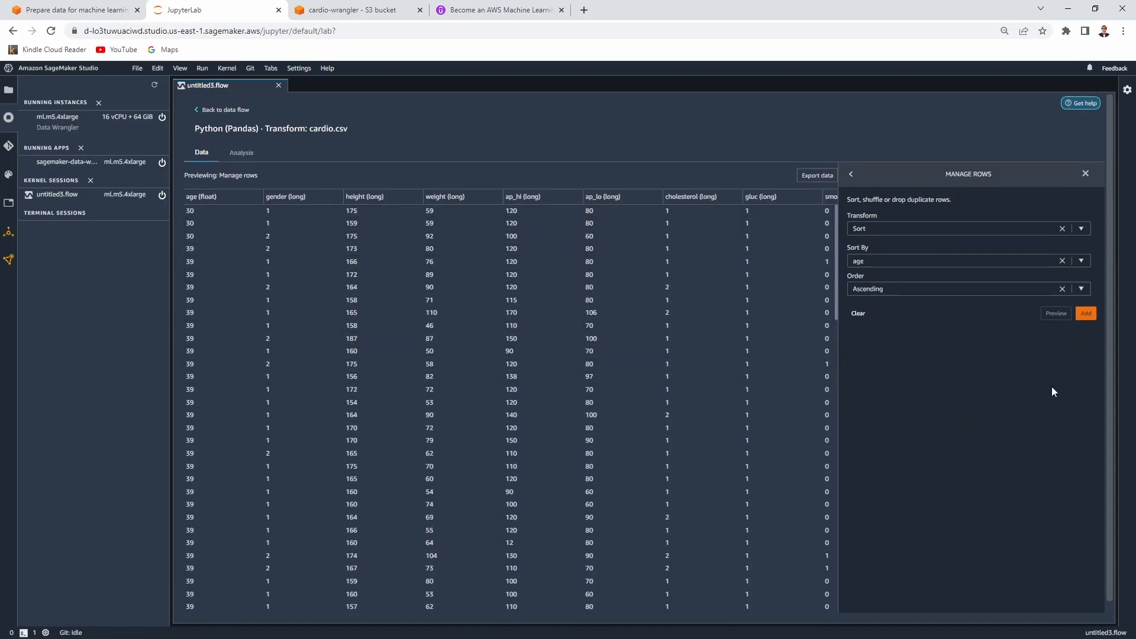
{"action": "left_click", "coordinate": [1085, 313]}
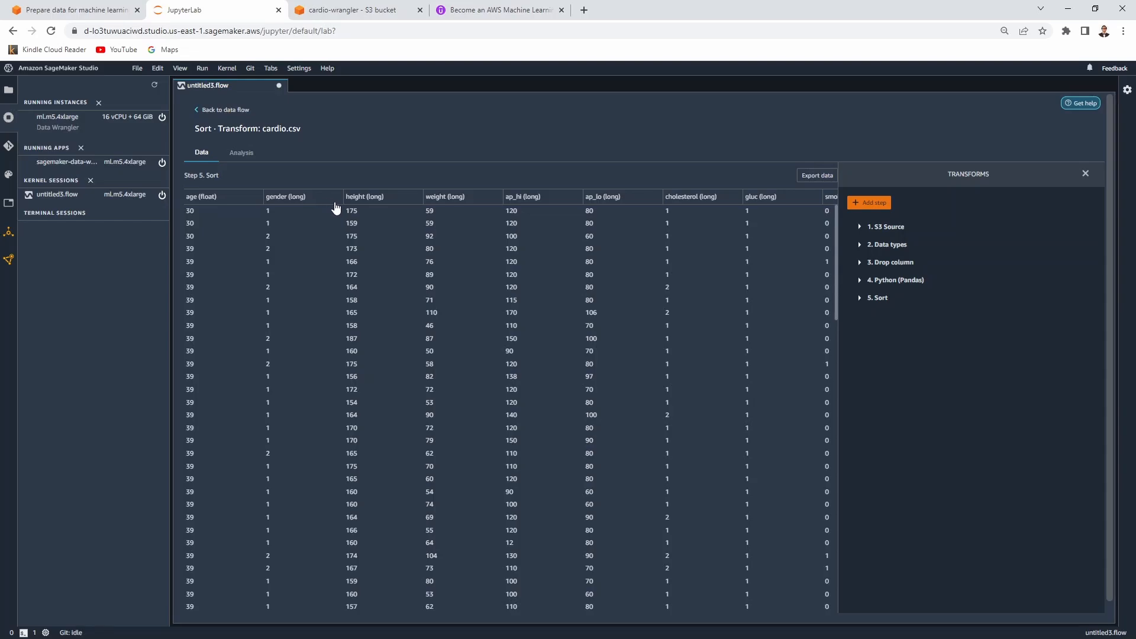
Step: Return to the data flow and start a Bias Report analysis on the sorted data
{"action": "left_click", "coordinate": [201, 110]}
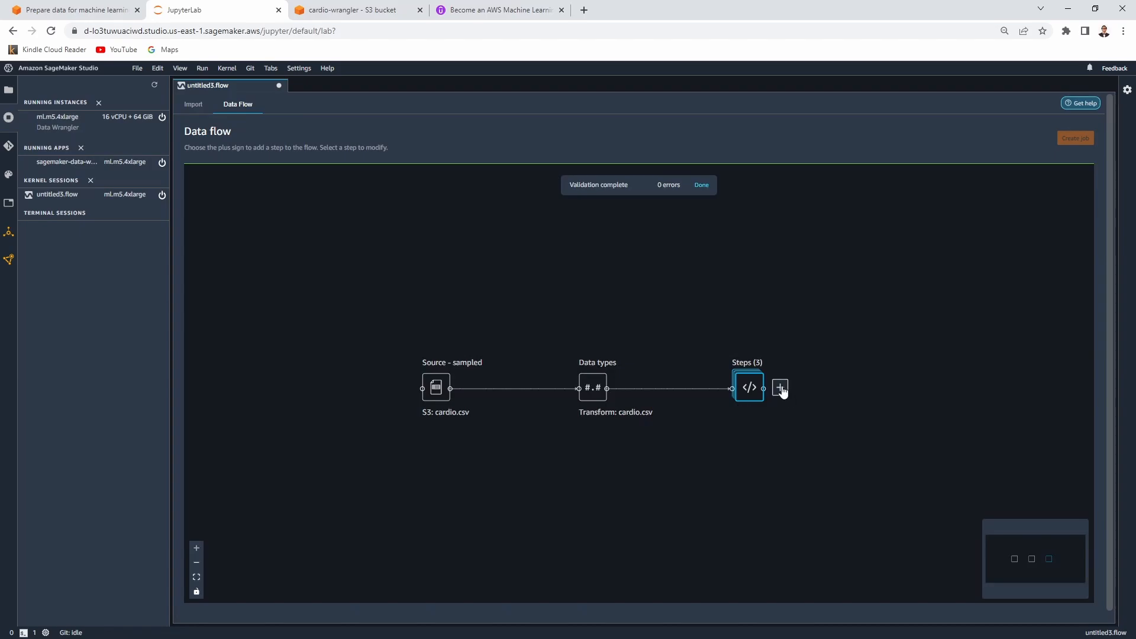
{"action": "left_click", "coordinate": [781, 389]}
{"action": "left_click", "coordinate": [817, 427]}
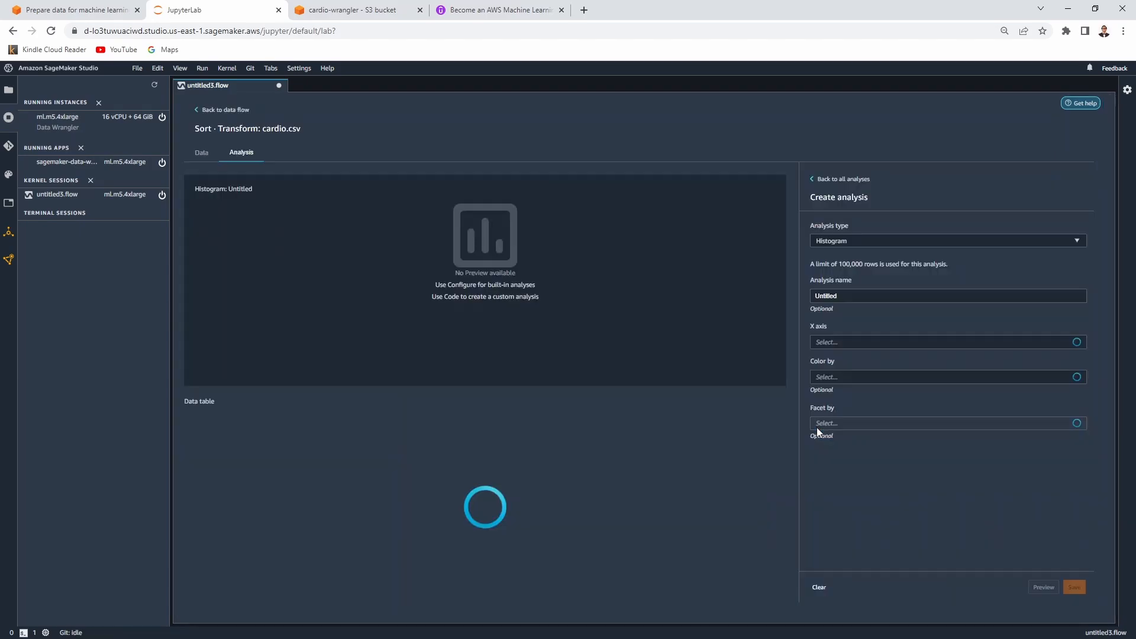
{"action": "left_click", "coordinate": [963, 237]}
{"action": "left_click", "coordinate": [947, 264]}
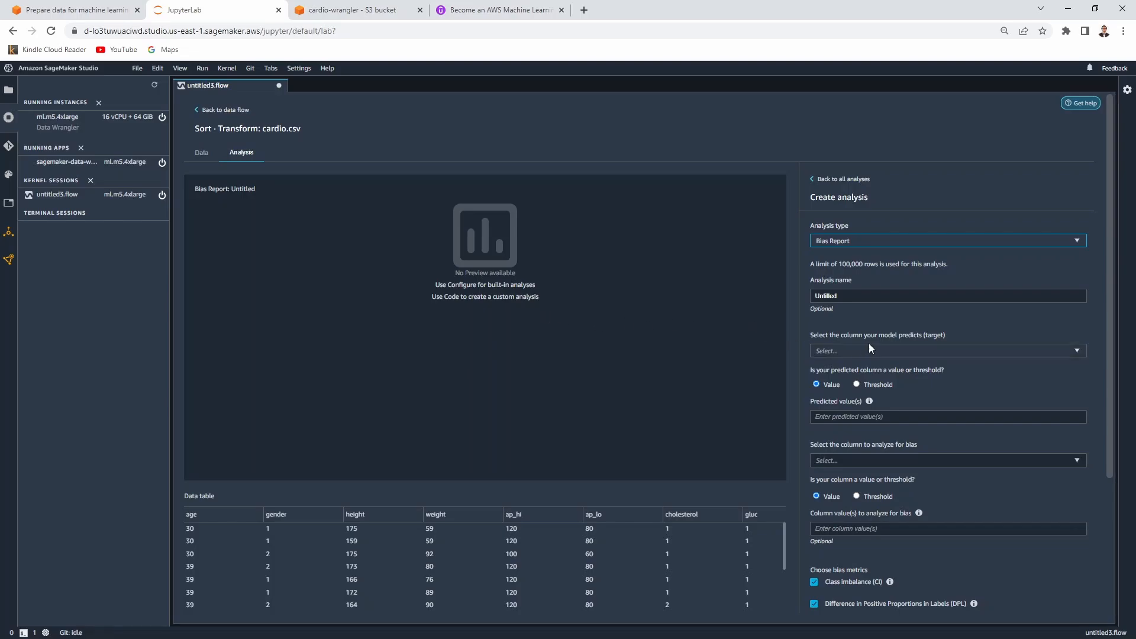
Step: Set the bias report's target column to cardio with a predicted value of 0
{"action": "left_click", "coordinate": [909, 351]}
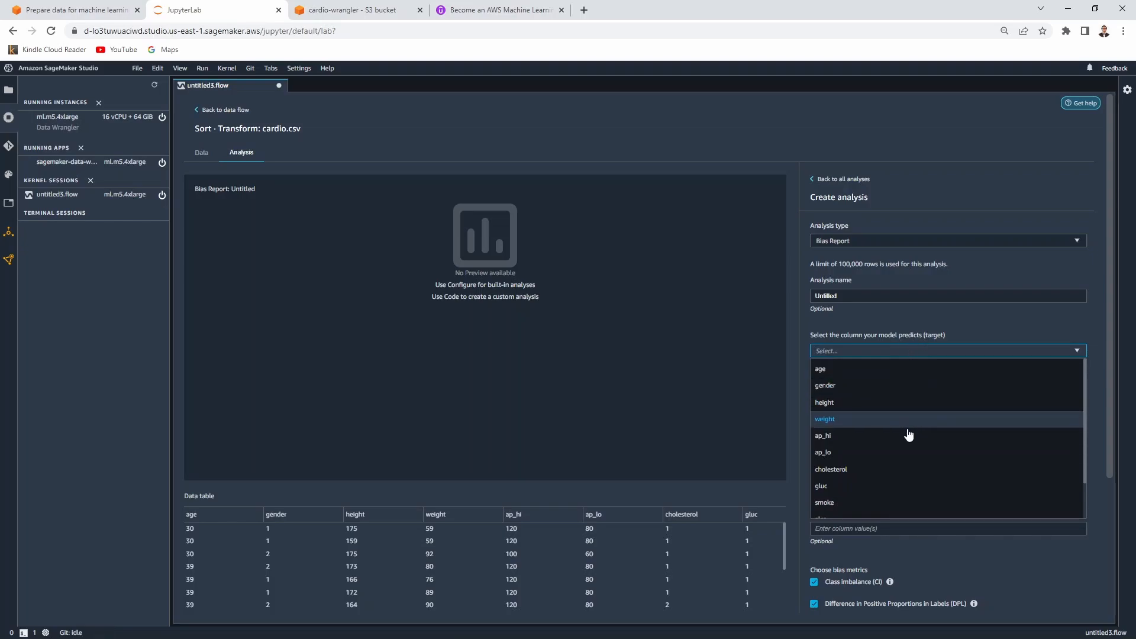
{"action": "scroll", "coordinate": [952, 458], "scroll_direction": "down", "scroll_amount": 1}
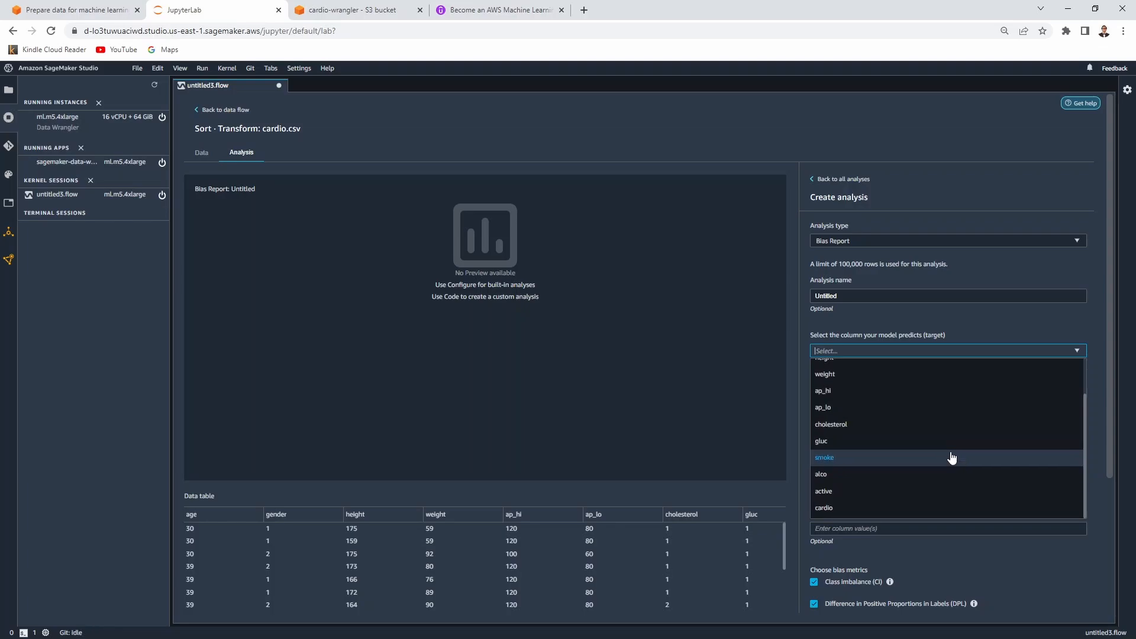
{"action": "left_click", "coordinate": [925, 508]}
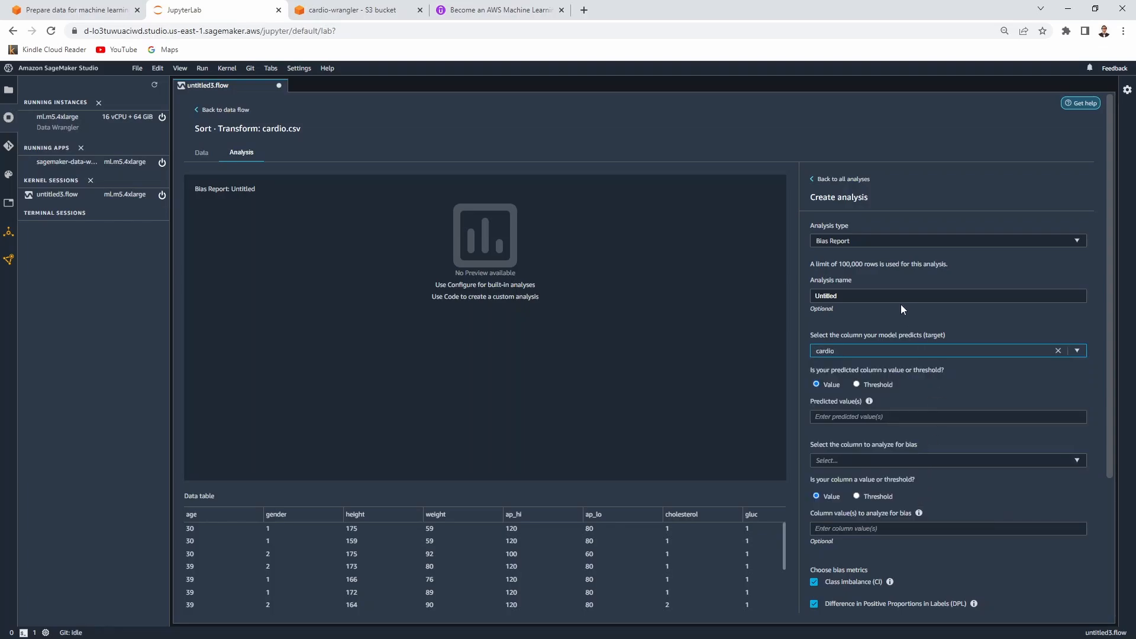
{"action": "left_click", "coordinate": [901, 415]}
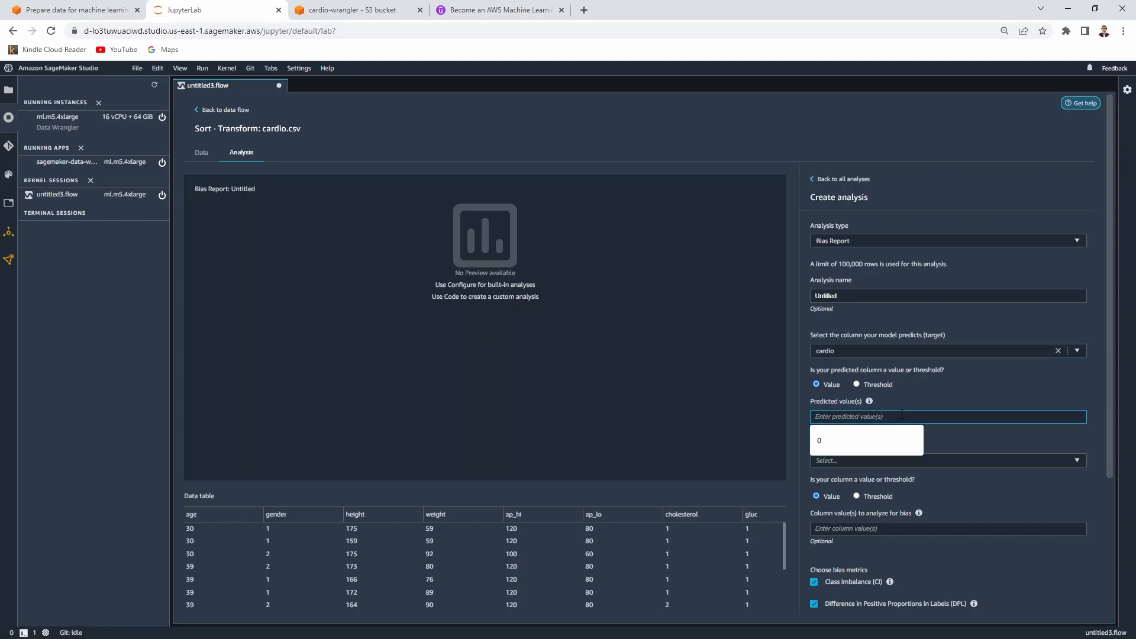
{"action": "left_click", "coordinate": [886, 431]}
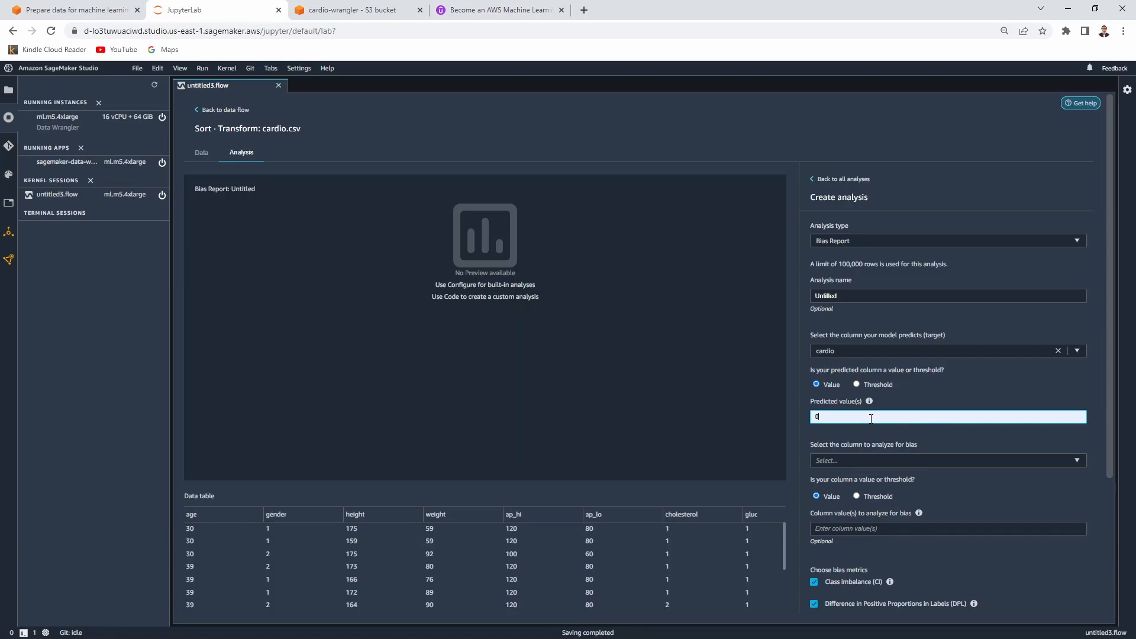
{"action": "scroll", "coordinate": [960, 449], "scroll_direction": "down", "scroll_amount": 2}
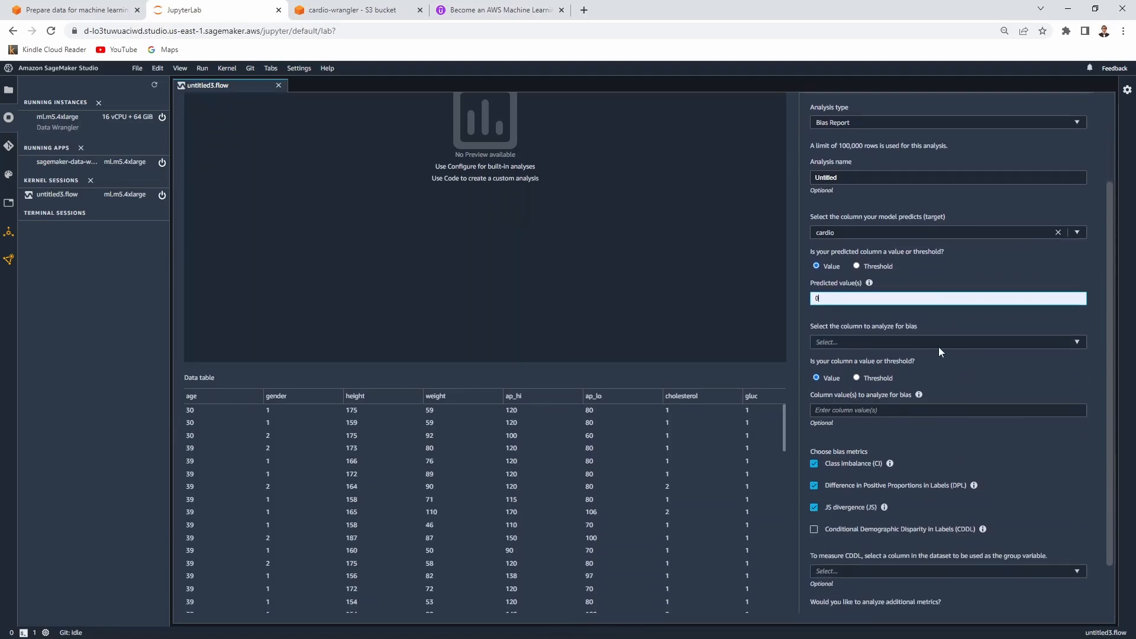
Step: Set cholesterol as the column to analyze for bias with a column value of 0, and check for bias
{"action": "left_click", "coordinate": [941, 343]}
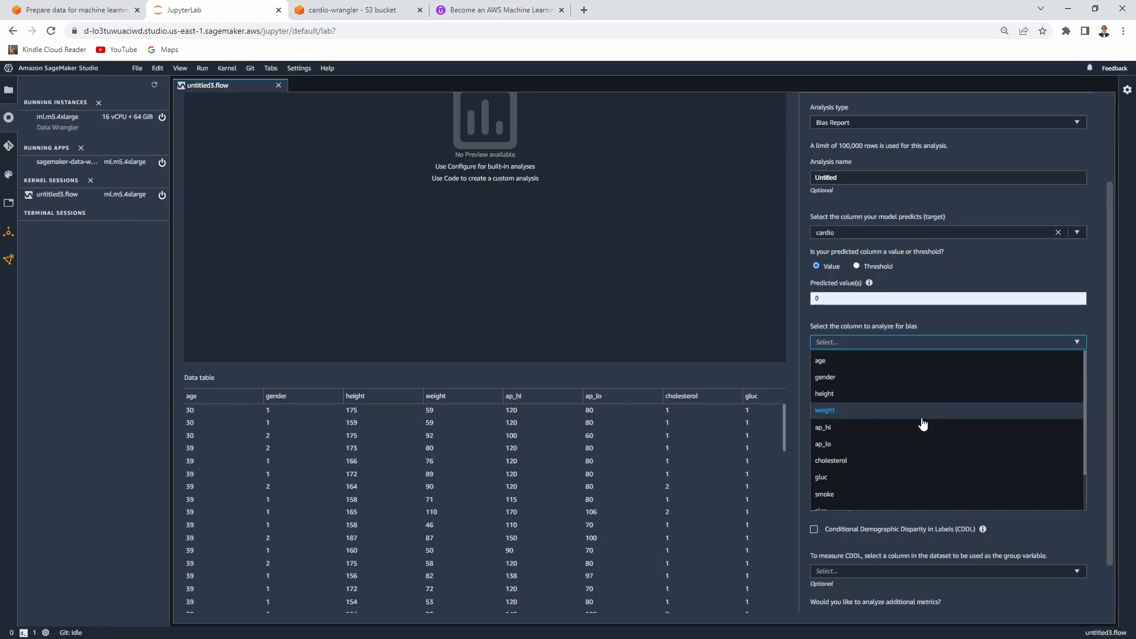
{"action": "left_click", "coordinate": [913, 460]}
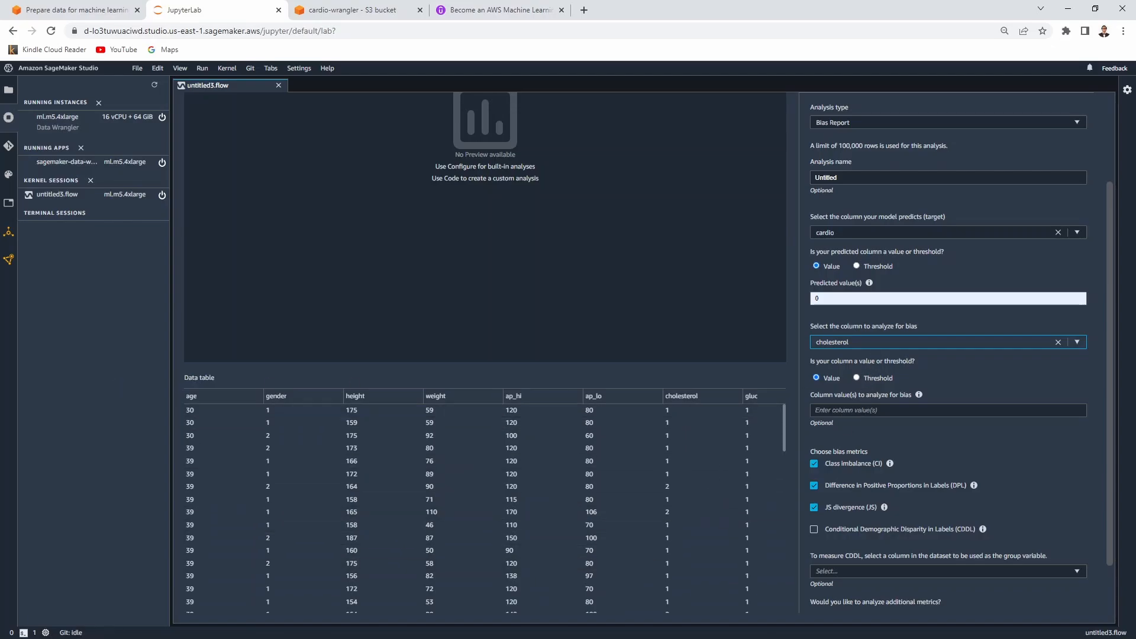
{"action": "left_click", "coordinate": [864, 411]}
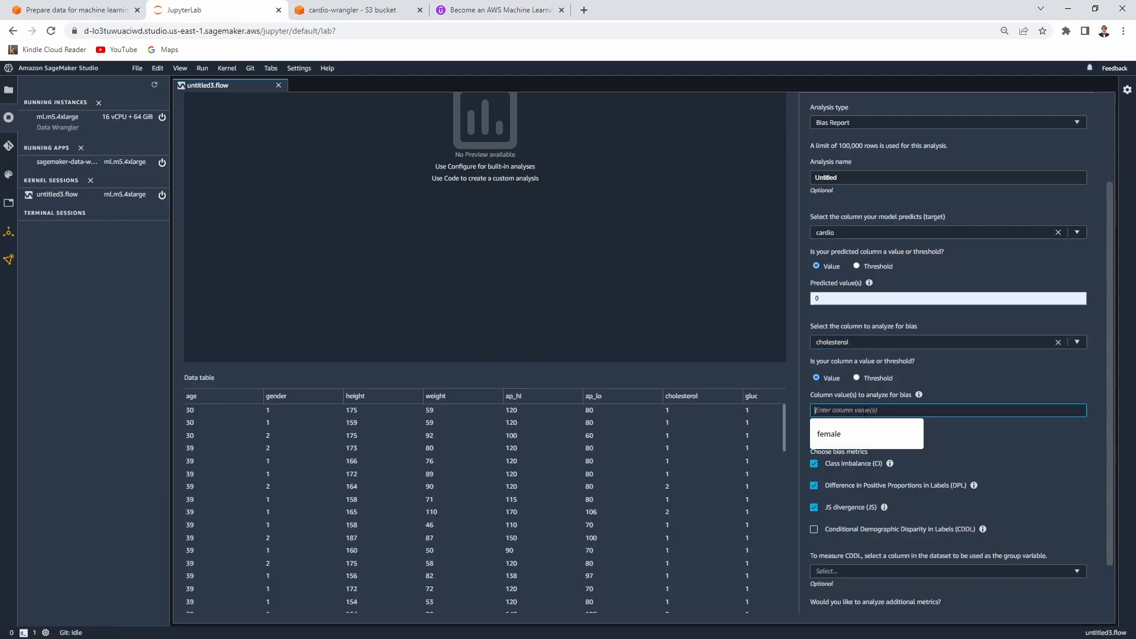
{"action": "type", "text": "0"}
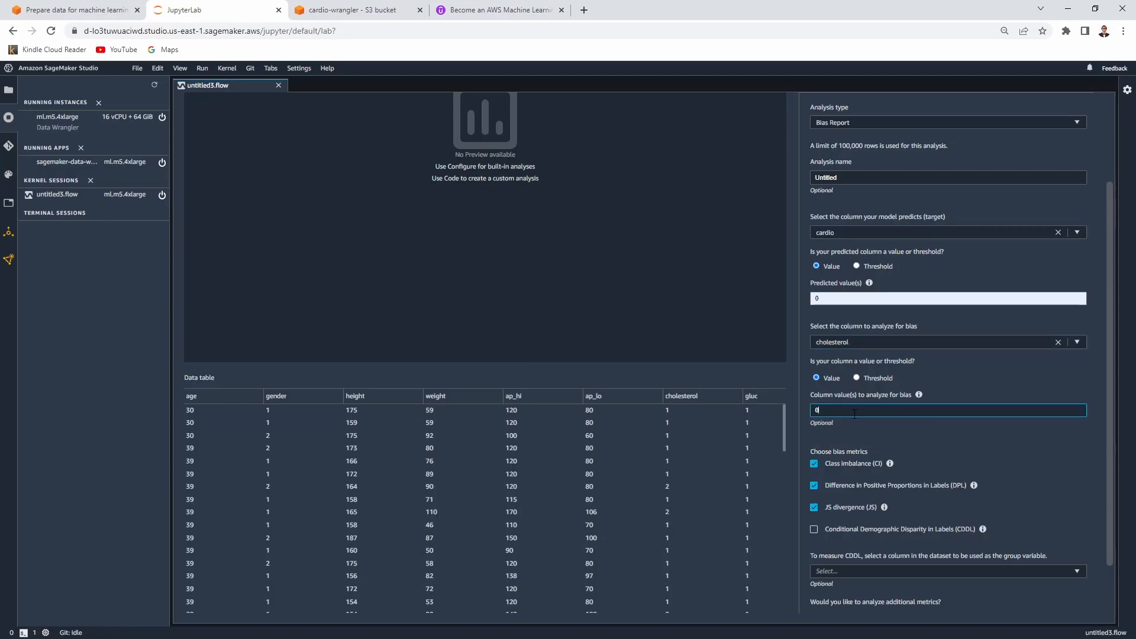
{"action": "left_click", "coordinate": [998, 453]}
{"action": "scroll", "coordinate": [908, 432], "scroll_direction": "down", "scroll_amount": 1}
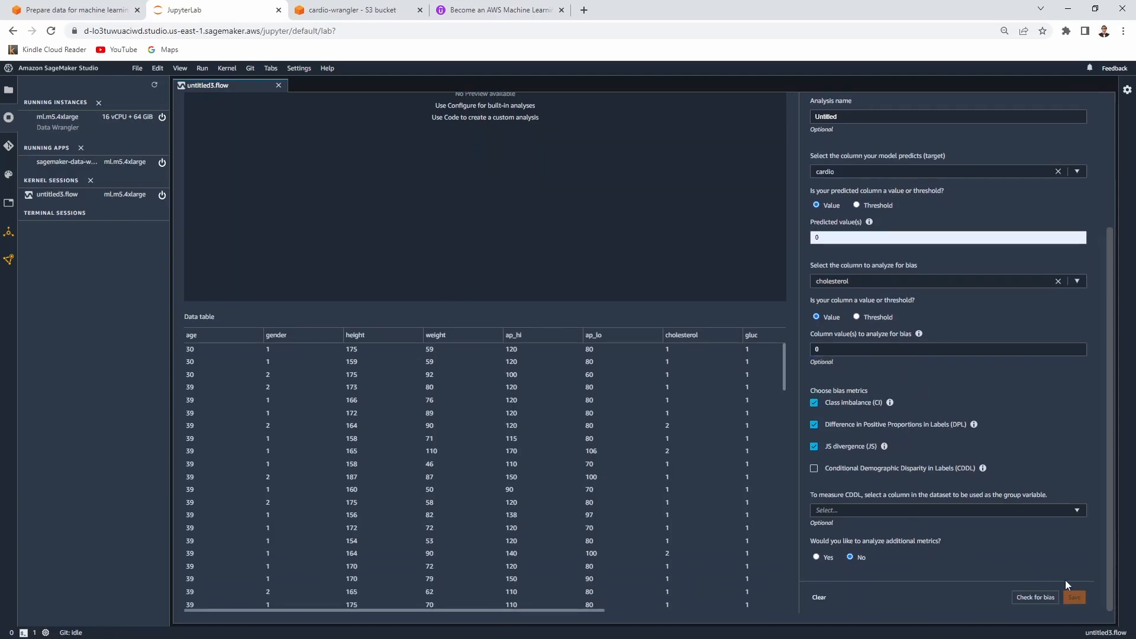
{"action": "left_click", "coordinate": [1036, 598]}
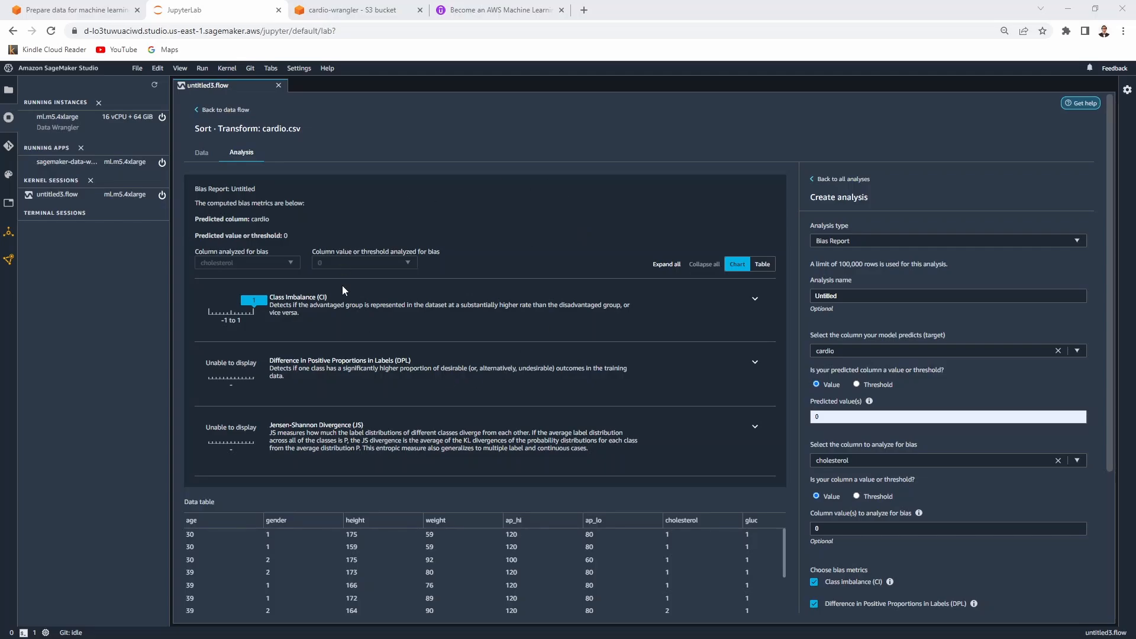
Step: Clear the column value to analyze for cholesterol and check for bias again
{"action": "scroll", "coordinate": [385, 361], "scroll_direction": "down", "scroll_amount": 1}
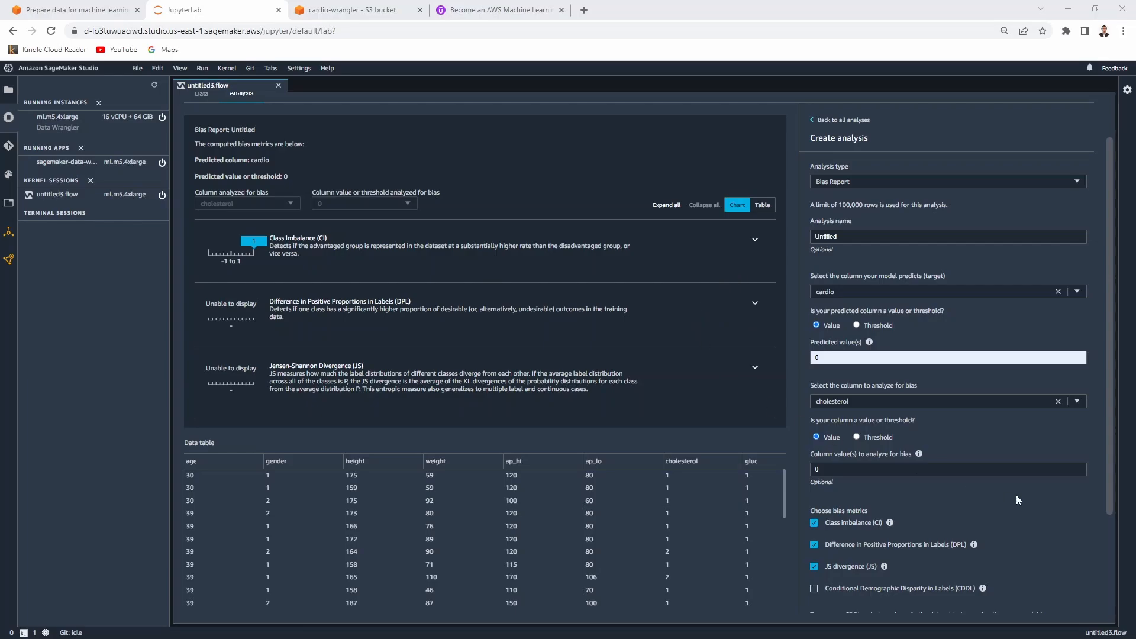
{"action": "left_click", "coordinate": [842, 470]}
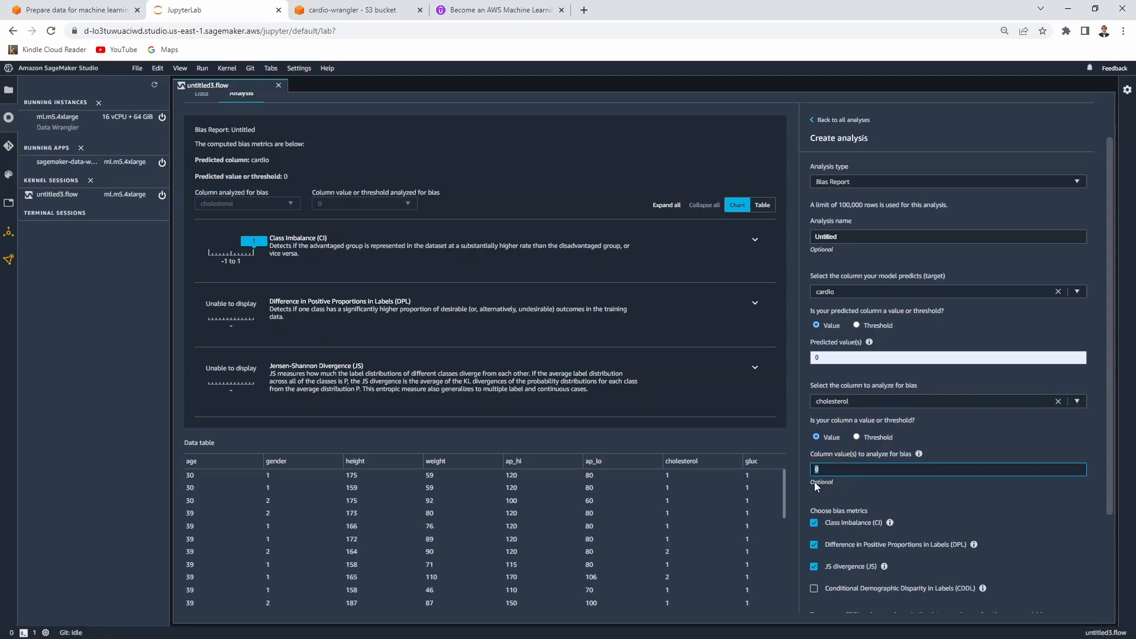
{"action": "key", "text": "BackSpace"}
{"action": "scroll", "coordinate": [914, 481], "scroll_direction": "down", "scroll_amount": 3}
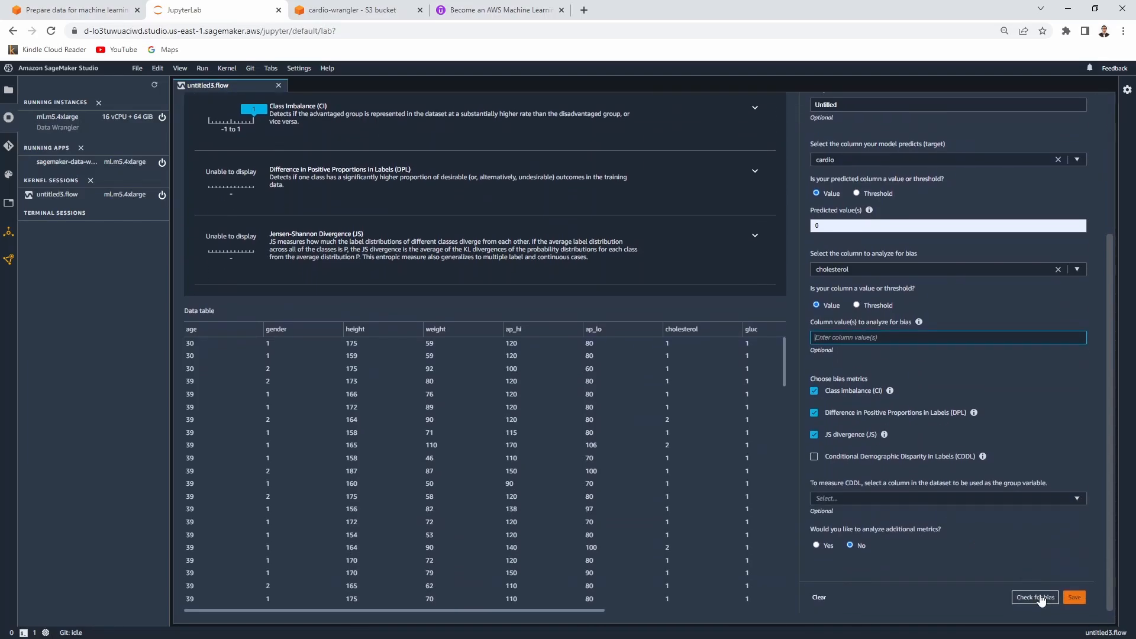
{"action": "left_click", "coordinate": [1036, 597]}
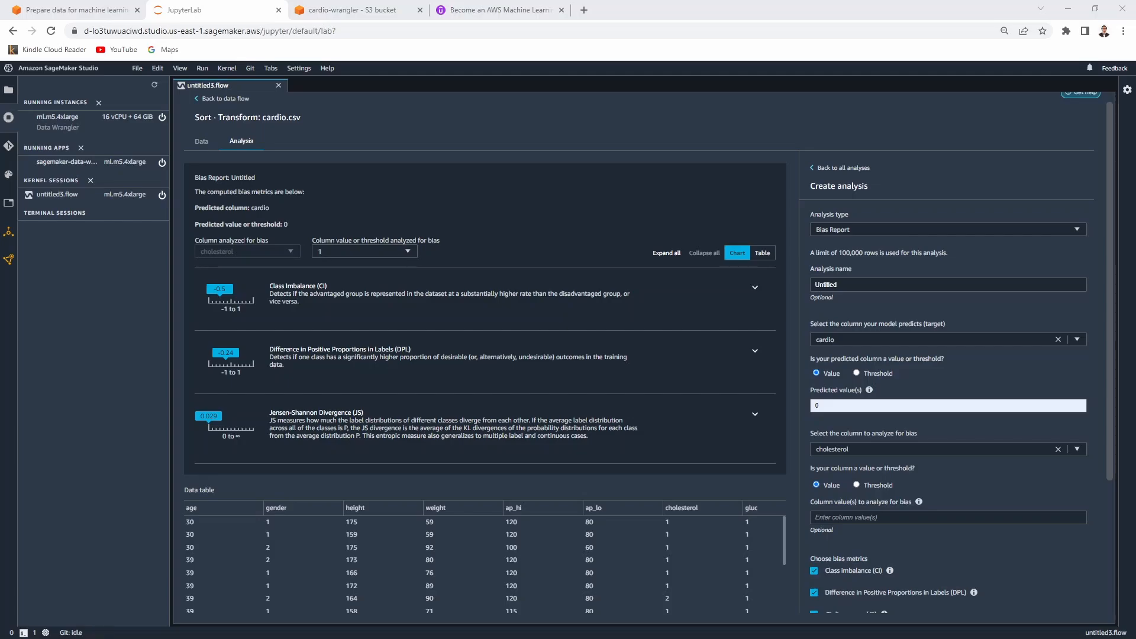
Step: Return to the data flow and start a Process numeric transform after the Sort step, using the Min-max scaler
{"action": "left_click", "coordinate": [203, 99]}
{"action": "left_click", "coordinate": [780, 387]}
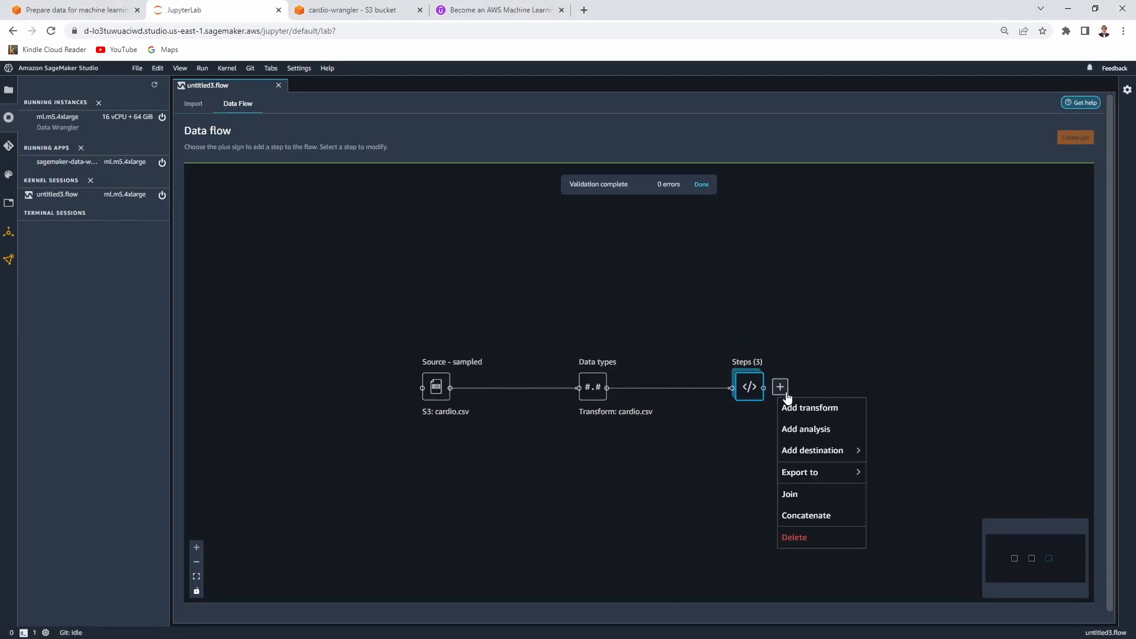
{"action": "left_click", "coordinate": [809, 407]}
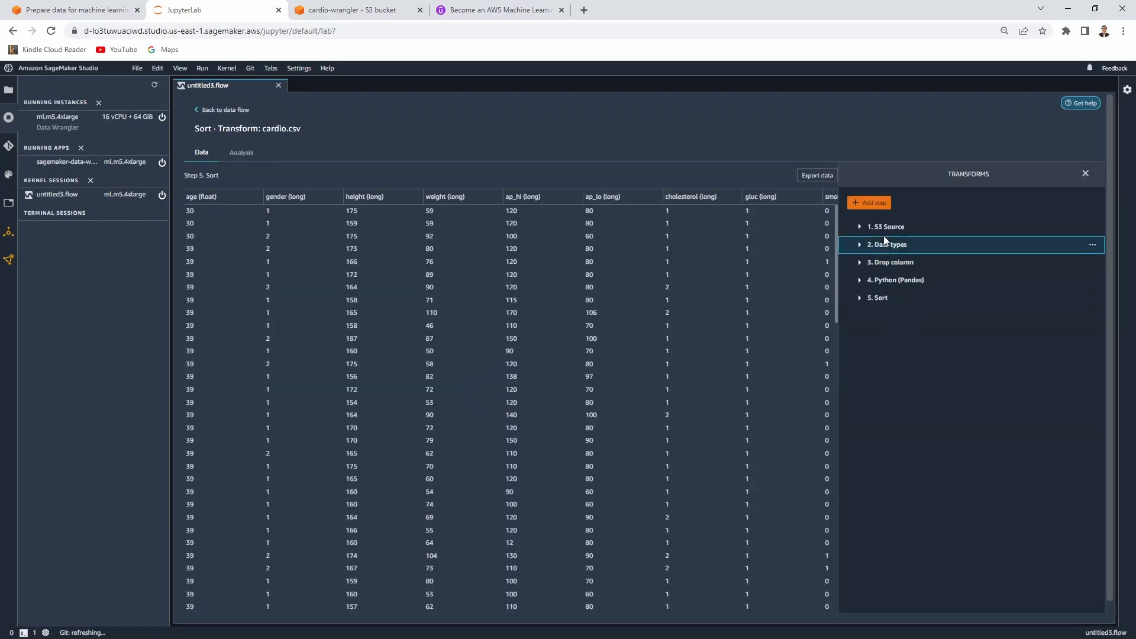
{"action": "left_click", "coordinate": [869, 202]}
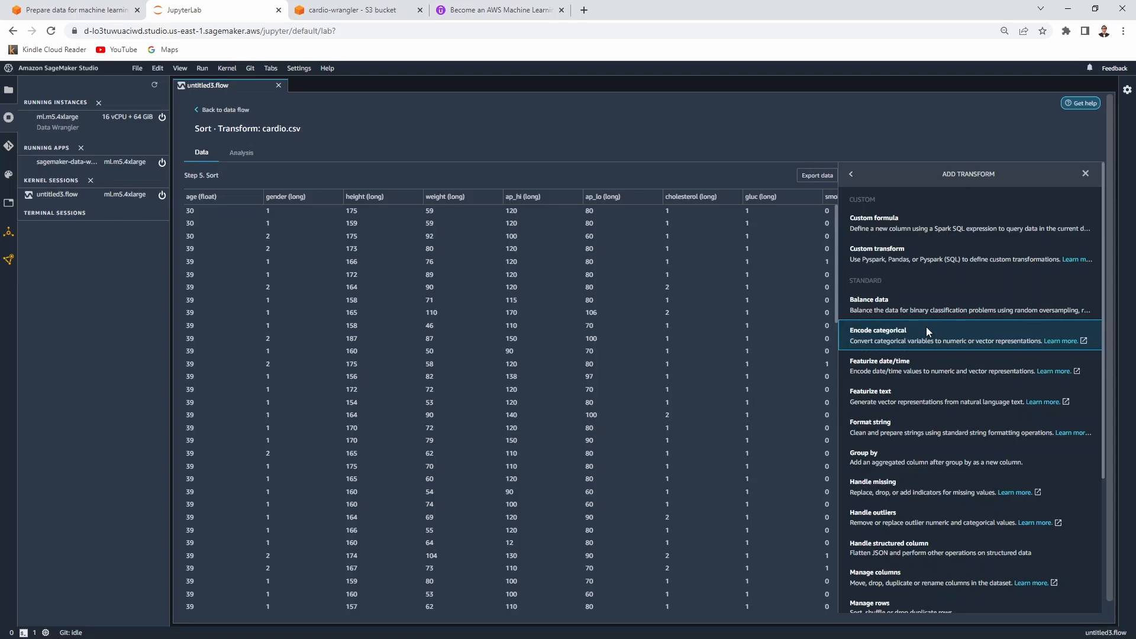
{"action": "scroll", "coordinate": [928, 331], "scroll_direction": "down", "scroll_amount": 3}
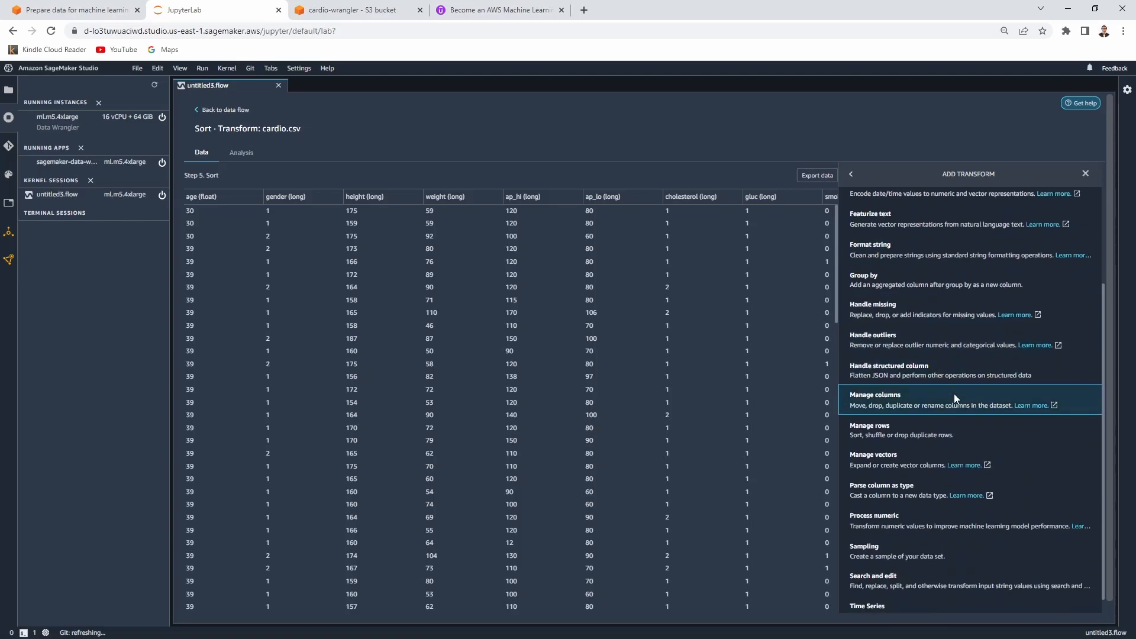
{"action": "scroll", "coordinate": [954, 395], "scroll_direction": "down", "scroll_amount": 1}
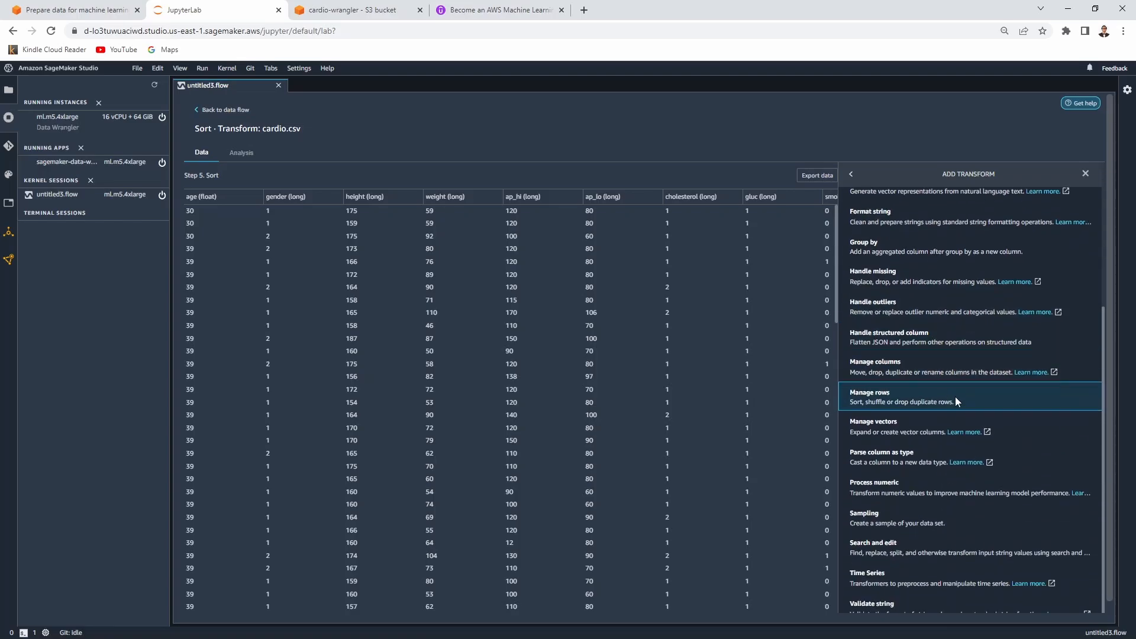
{"action": "left_click", "coordinate": [903, 486]}
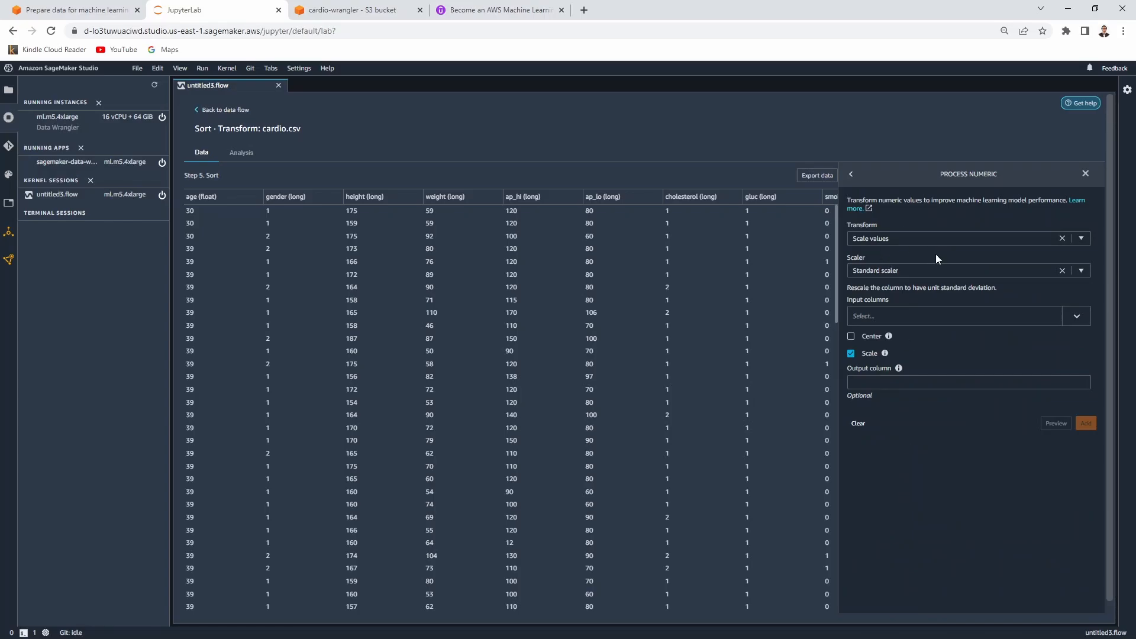
{"action": "left_click", "coordinate": [973, 270]}
{"action": "left_click", "coordinate": [932, 322]}
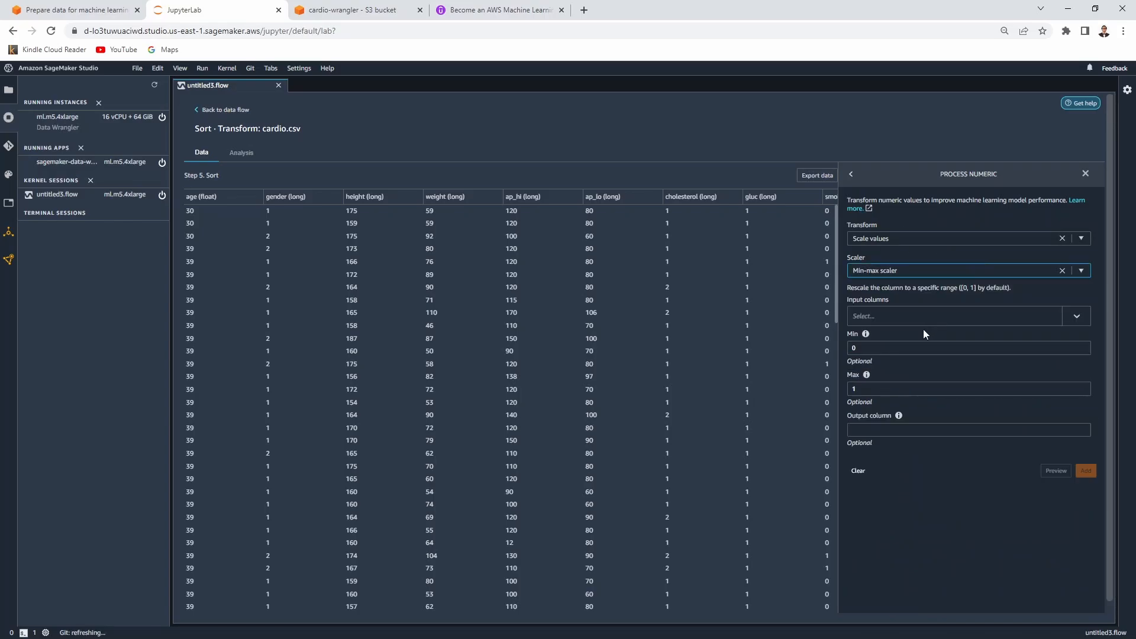
Step: Choose age, weight, height, ap_lo and ap_hi as the input columns of the Min-max scaler
{"action": "left_click", "coordinate": [970, 325]}
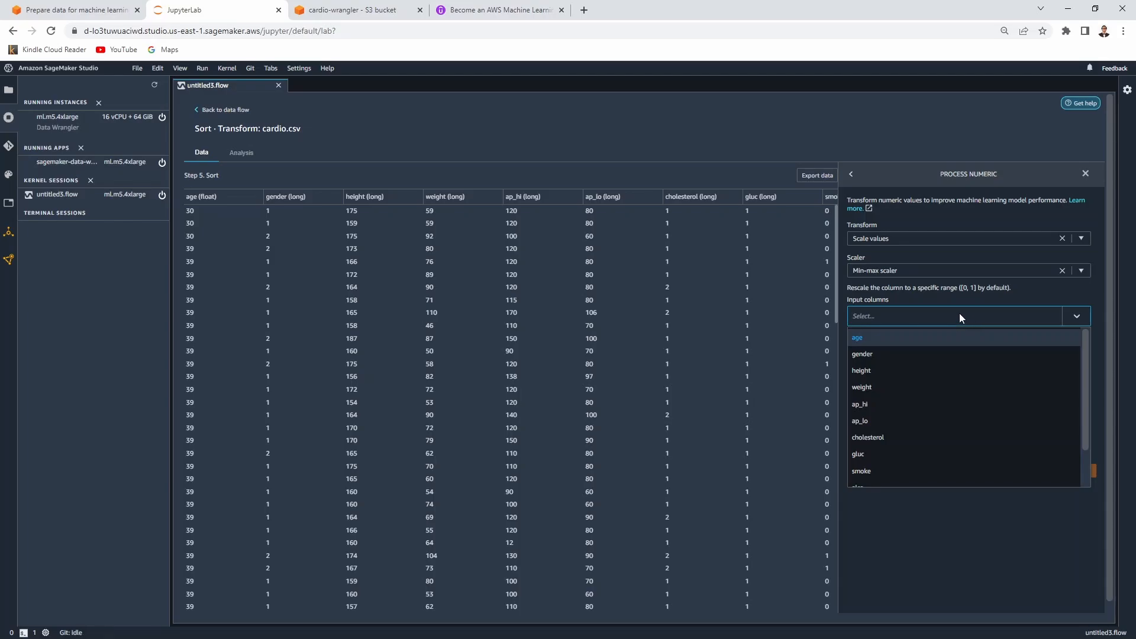
{"action": "left_click", "coordinate": [940, 334]}
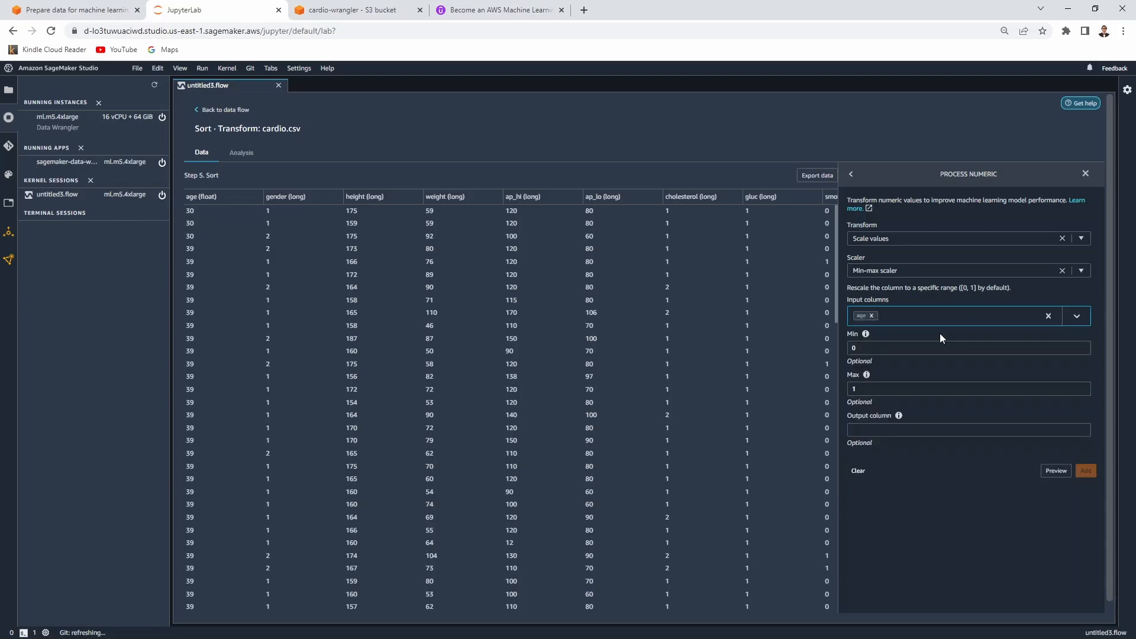
{"action": "left_click", "coordinate": [943, 319]}
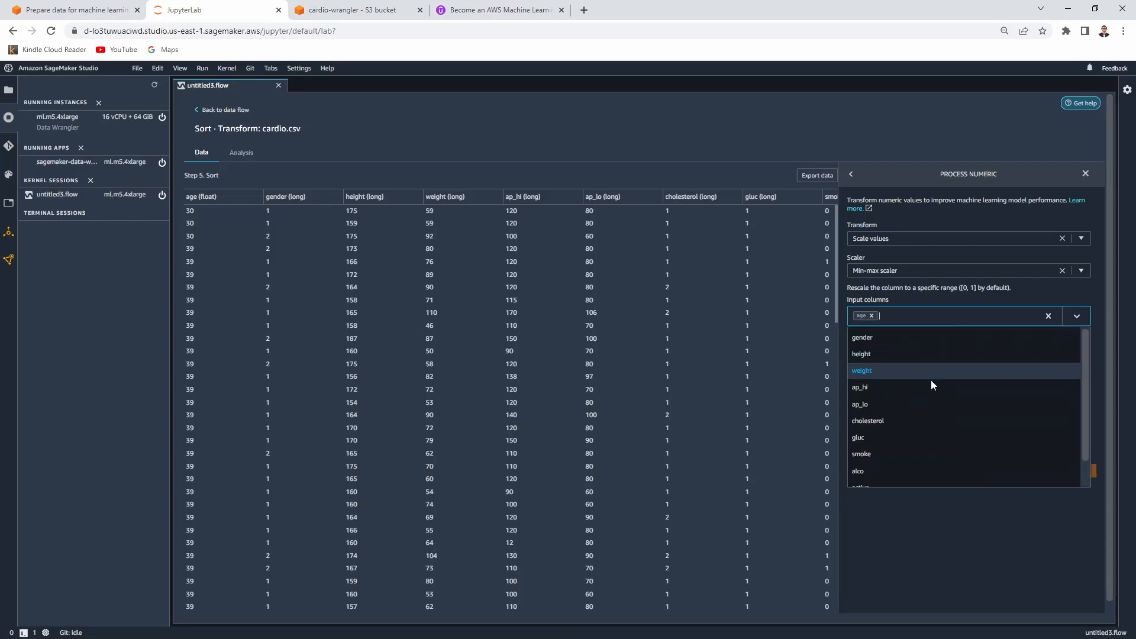
{"action": "left_click", "coordinate": [931, 379]}
{"action": "left_click", "coordinate": [948, 320]}
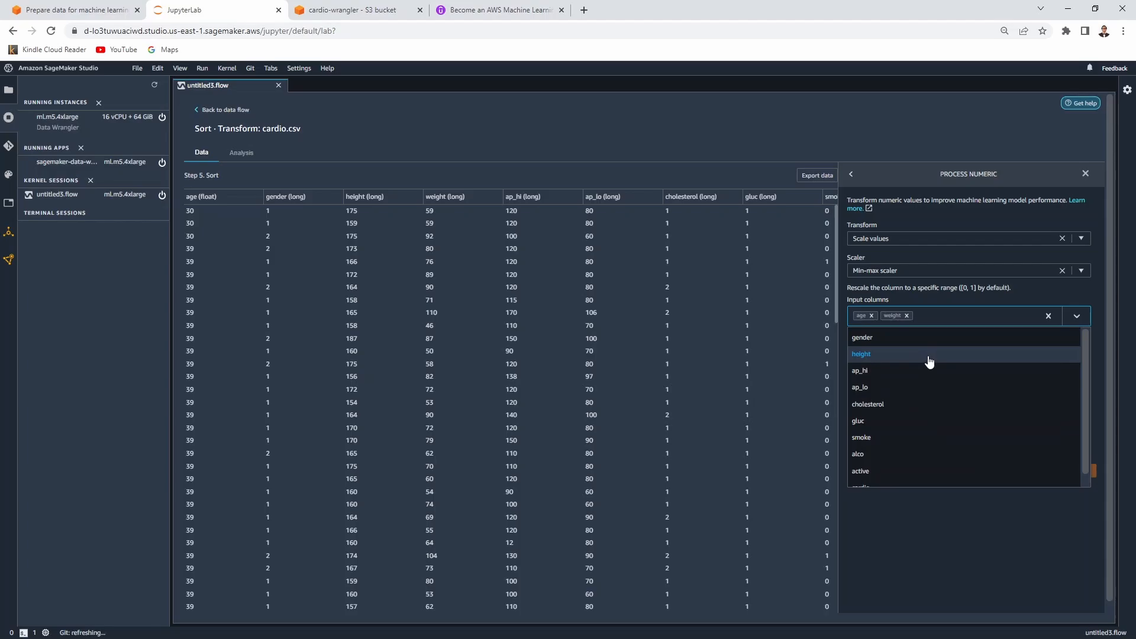
{"action": "left_click", "coordinate": [929, 357]}
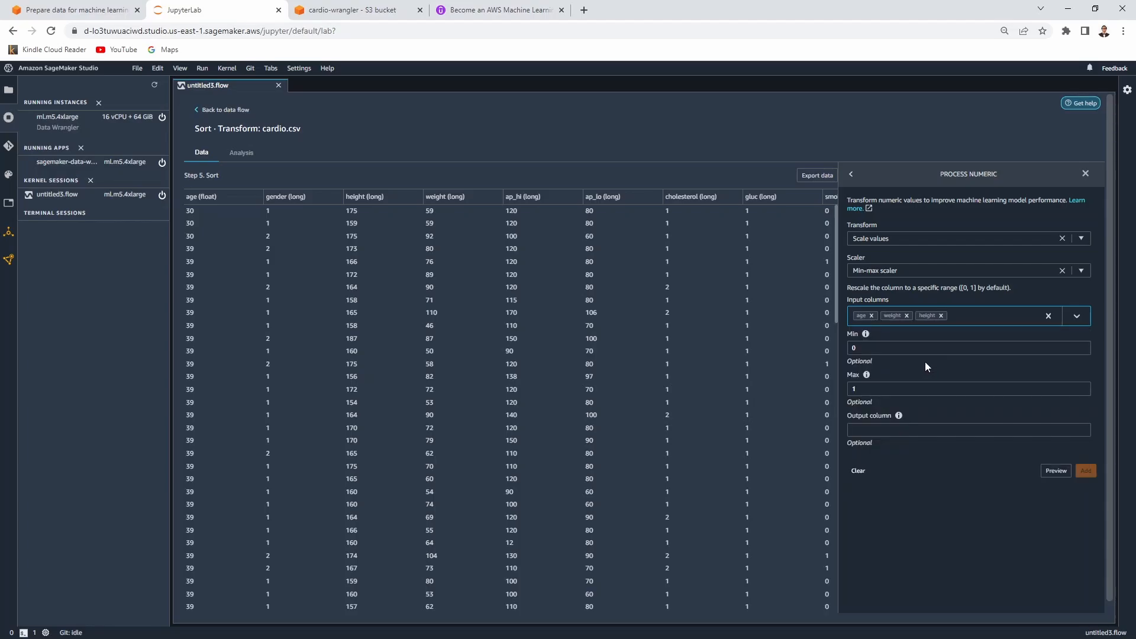
{"action": "left_click", "coordinate": [971, 313]}
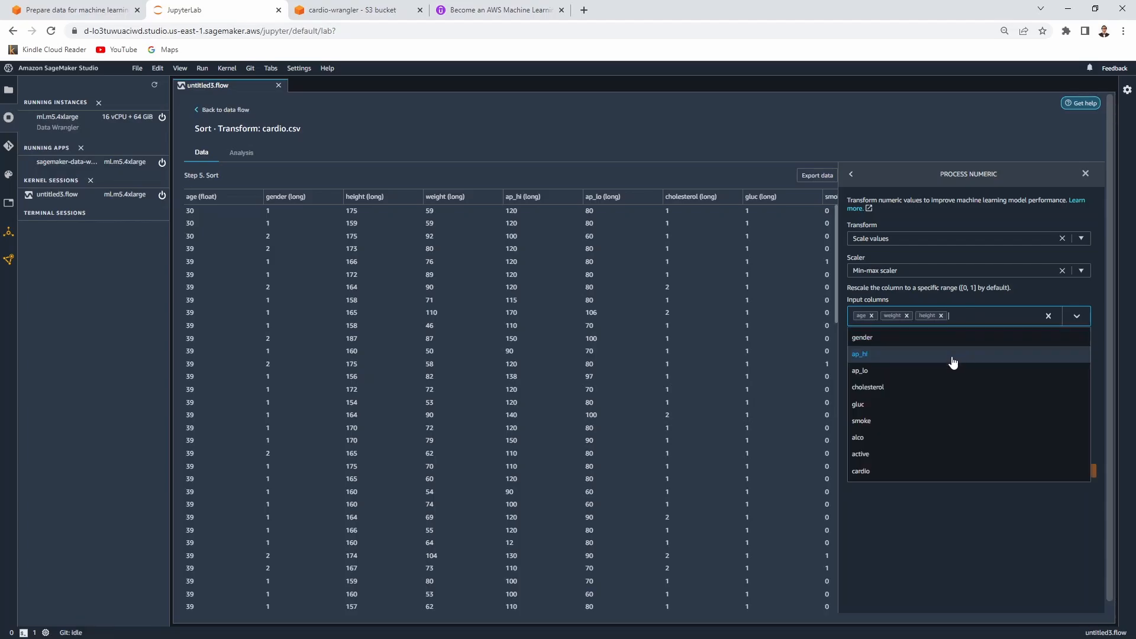
{"action": "left_click", "coordinate": [948, 376]}
{"action": "left_click", "coordinate": [1000, 317]}
{"action": "left_click", "coordinate": [973, 354]}
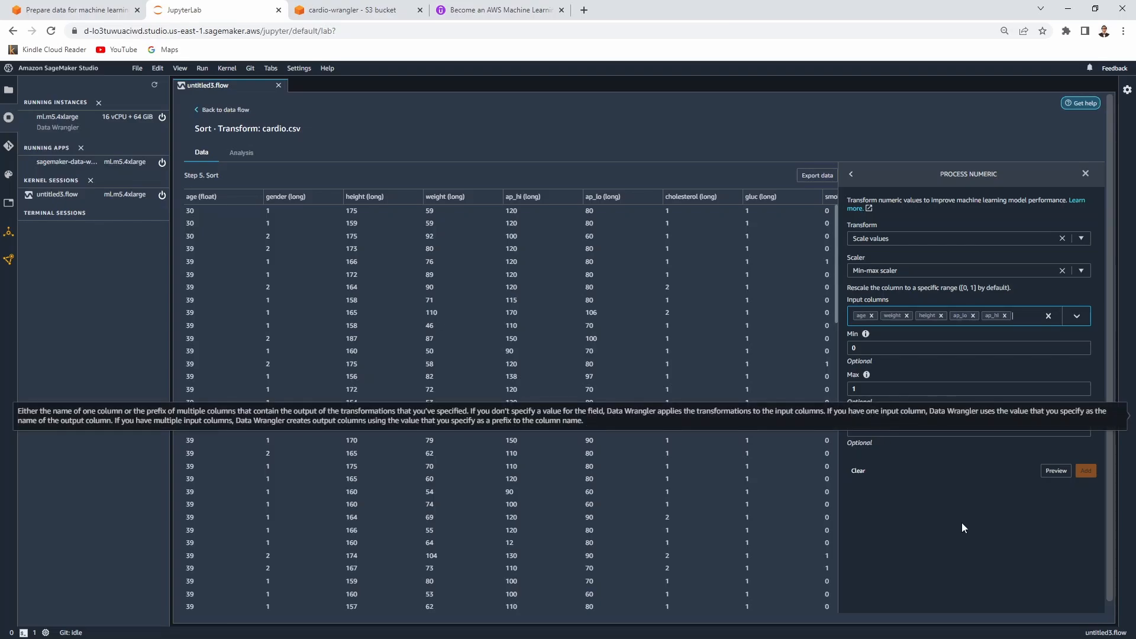
Step: Preview the scaled values and add the Process numeric transform to the flow
{"action": "left_click", "coordinate": [1057, 471]}
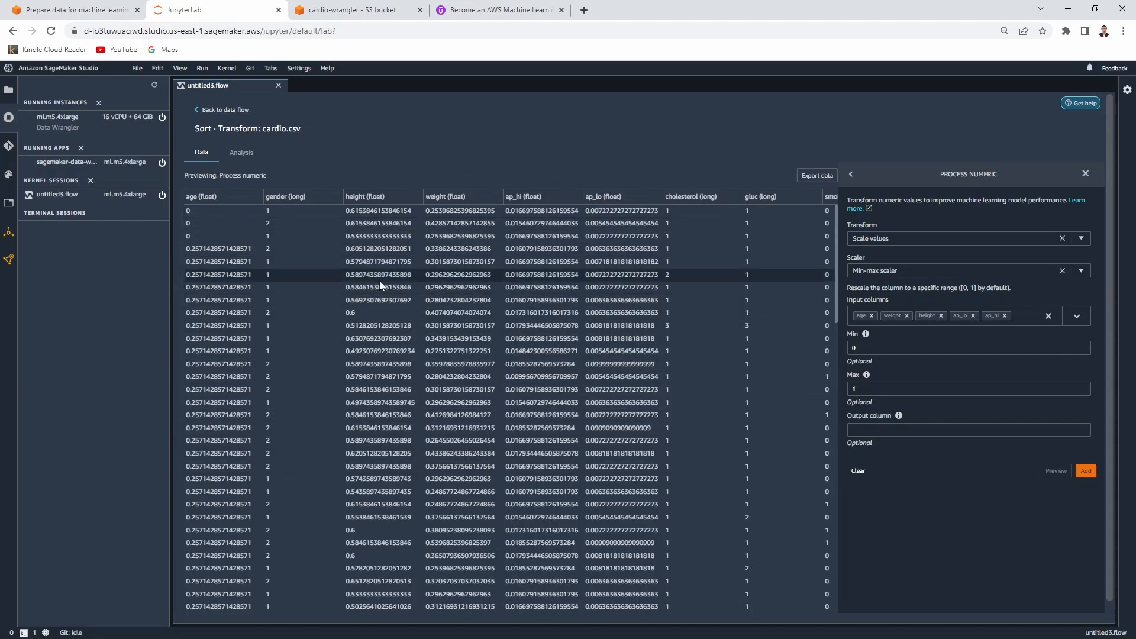
{"action": "scroll", "coordinate": [450, 338], "scroll_direction": "down", "scroll_amount": 4}
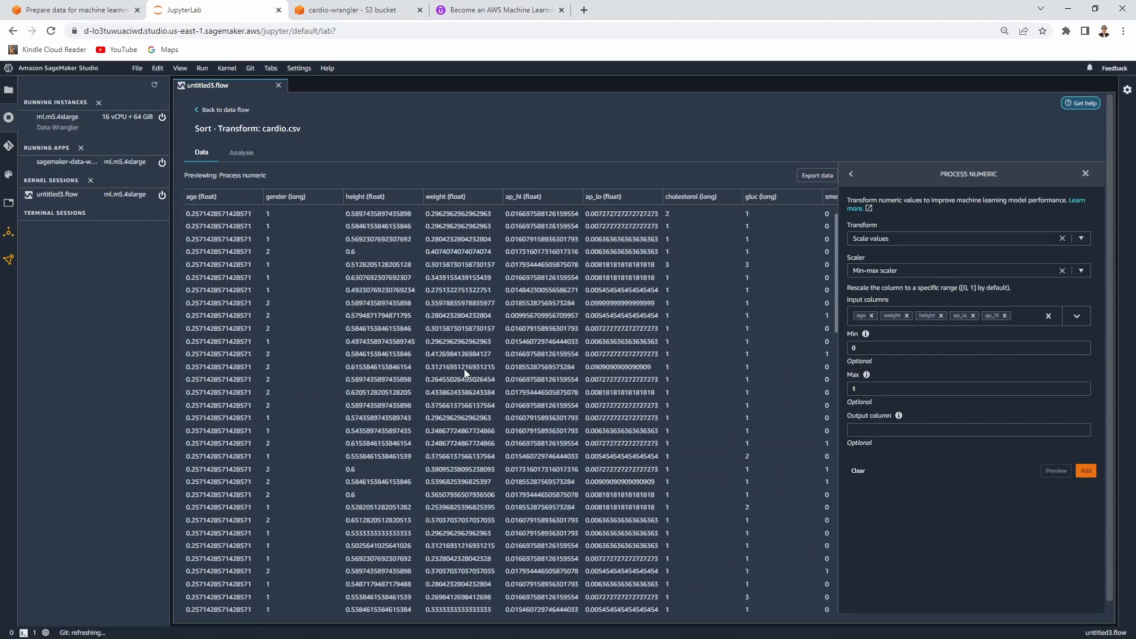
{"action": "left_click", "coordinate": [1088, 471]}
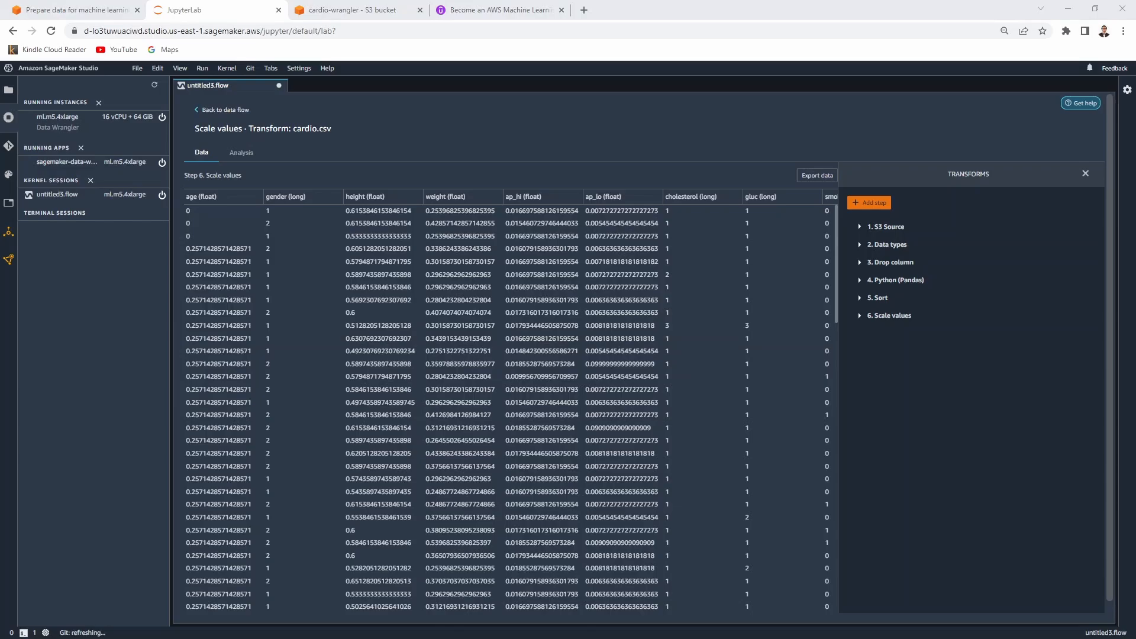
Step: Return to the data flow and export its final step to Amazon S3 via a Jupyter Notebook
{"action": "left_click", "coordinate": [198, 112]}
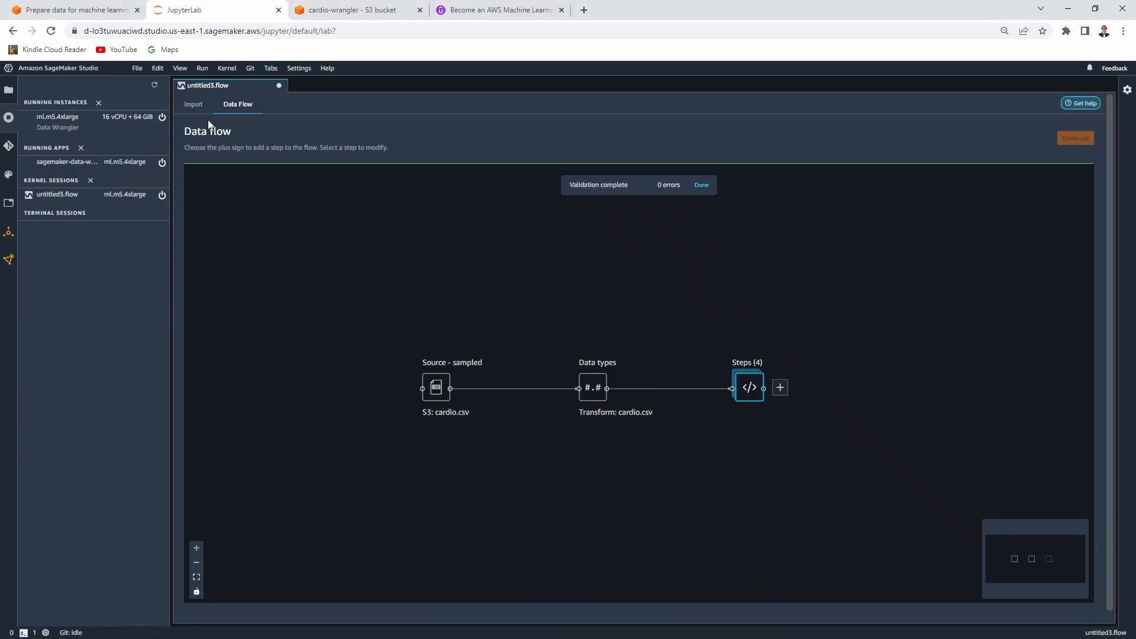
{"action": "left_click", "coordinate": [783, 392]}
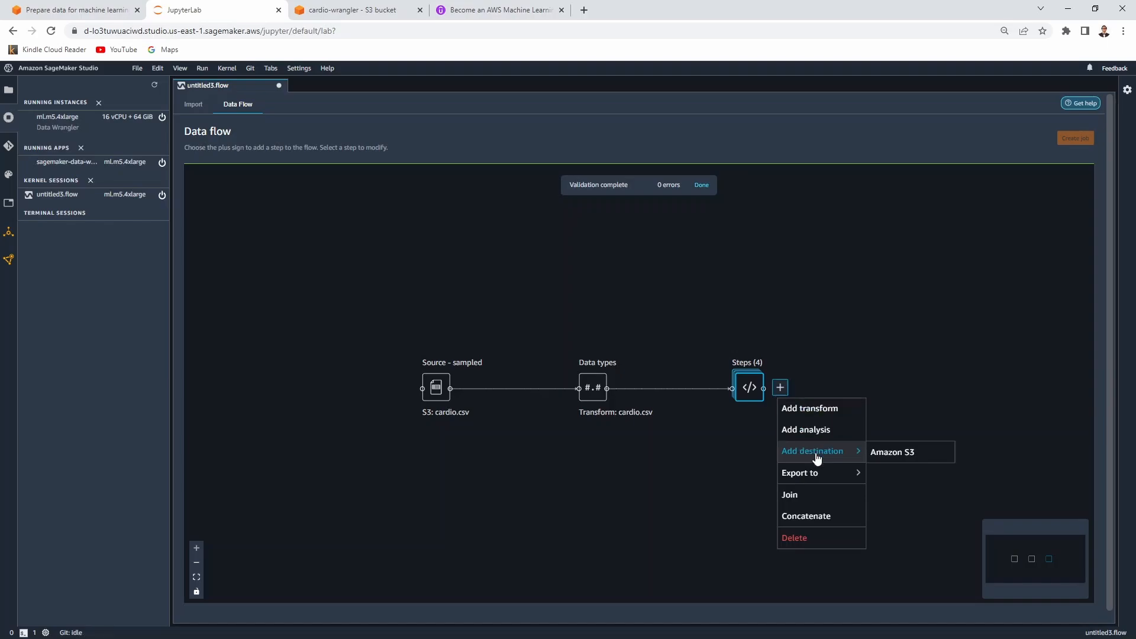
{"action": "mouse_move", "coordinate": [823, 476]}
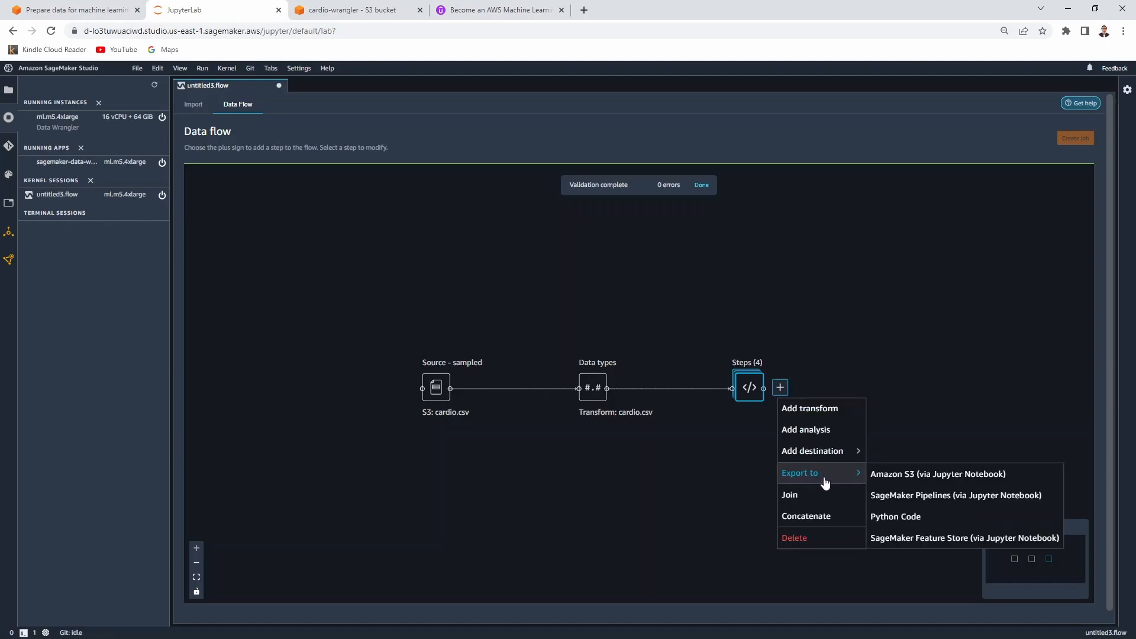
{"action": "left_click", "coordinate": [906, 476]}
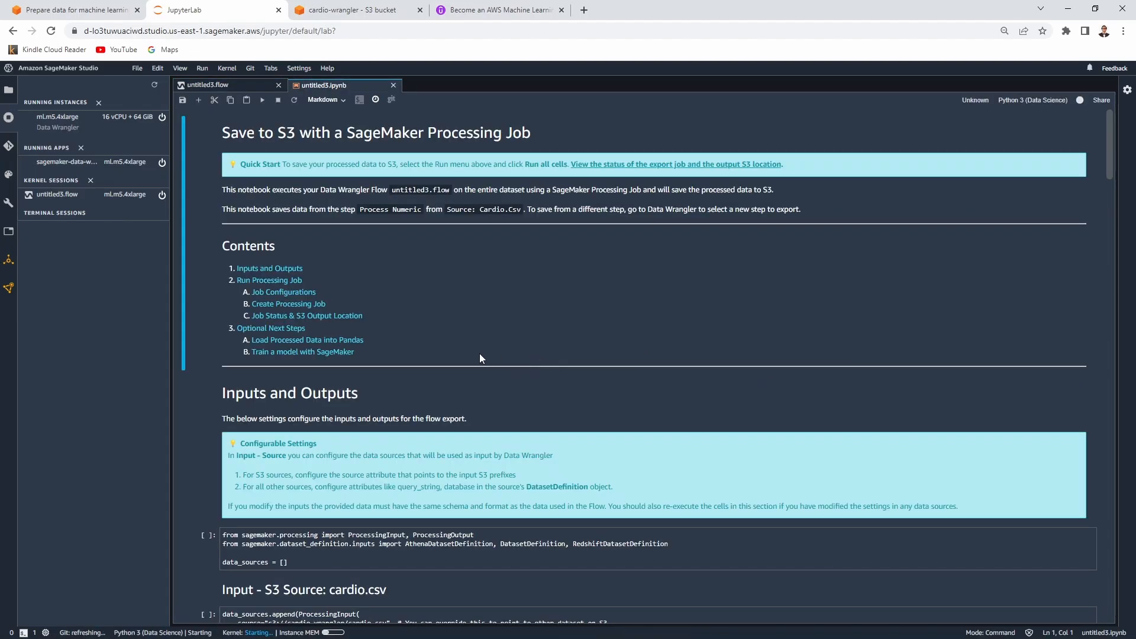
Step: Try to run the export notebook's import cell and the cardio.csv S3 source cell
{"action": "scroll", "coordinate": [342, 296], "scroll_direction": "down", "scroll_amount": 3}
{"action": "scroll", "coordinate": [342, 315], "scroll_direction": "down", "scroll_amount": 1}
{"action": "left_click", "coordinate": [299, 307]}
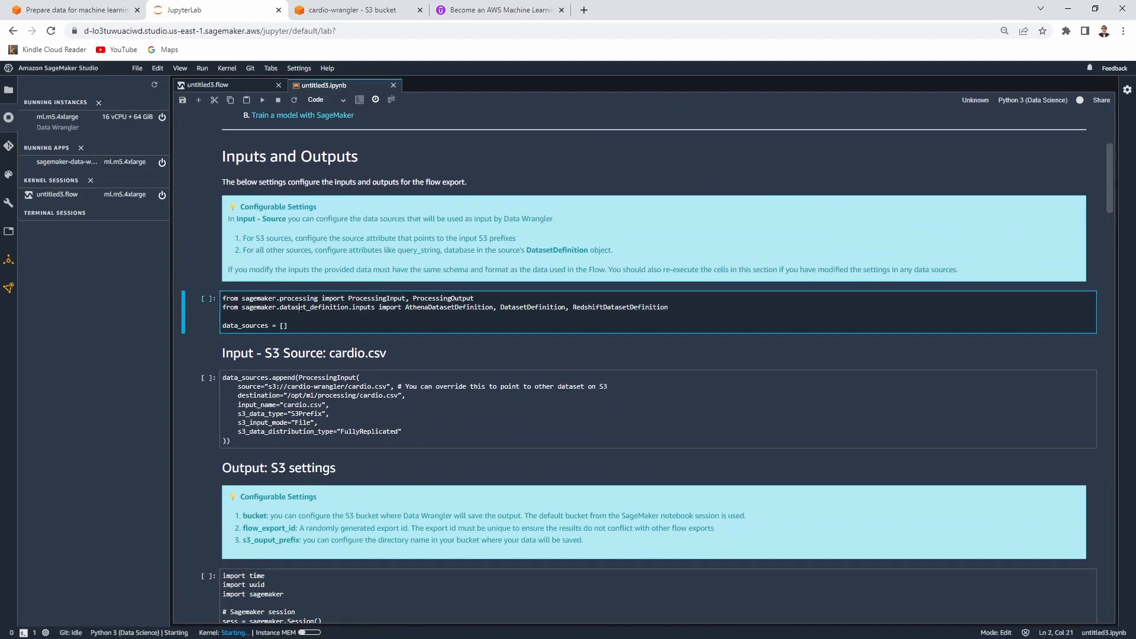
{"action": "key", "text": "shift+Return"}
{"action": "key", "text": "shift+Return"}
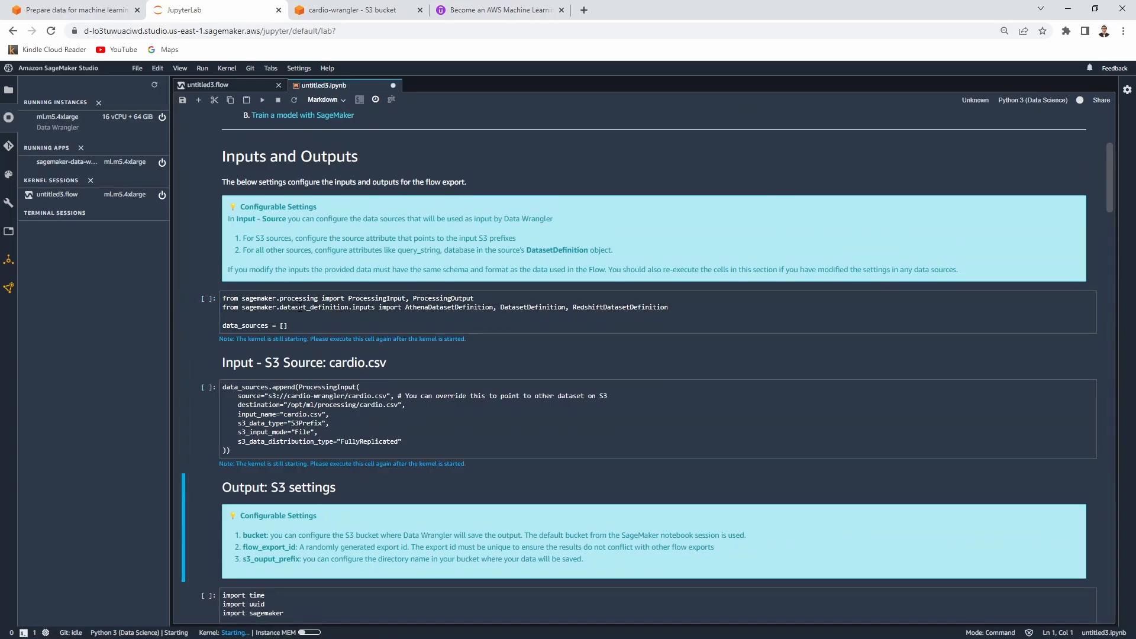
Step: Run the export notebook's import cell, the cardio.csv S3 source cell and the output S3 settings cells
{"action": "left_click", "coordinate": [299, 316]}
{"action": "scroll", "coordinate": [303, 305], "scroll_direction": "up", "scroll_amount": 4}
{"action": "scroll", "coordinate": [302, 307], "scroll_direction": "down", "scroll_amount": 4}
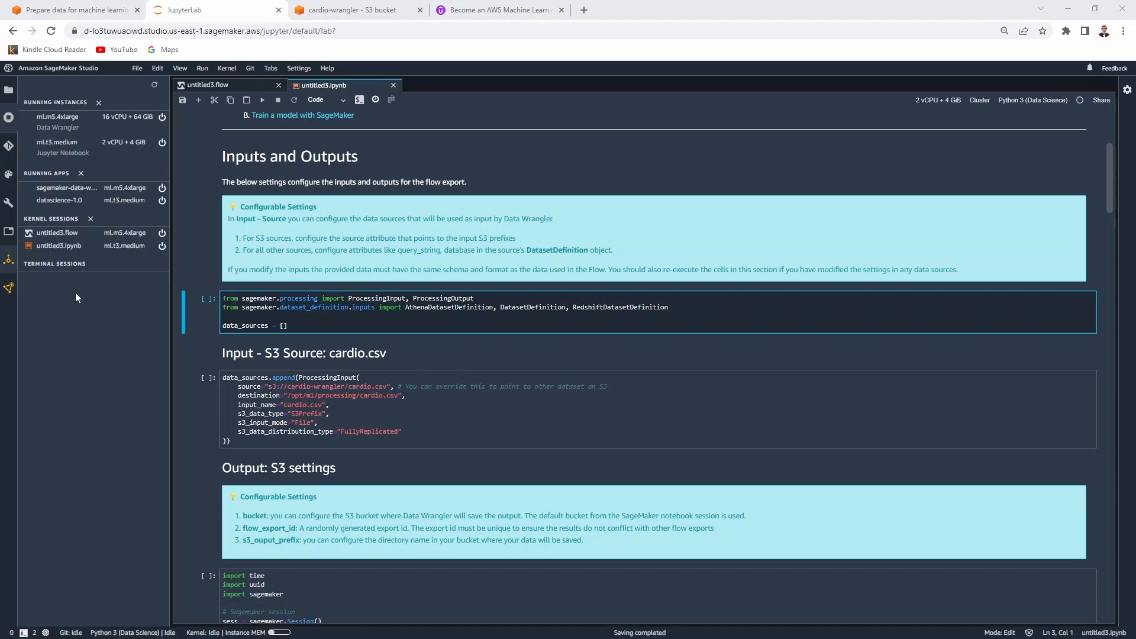
{"action": "left_click", "coordinate": [344, 330]}
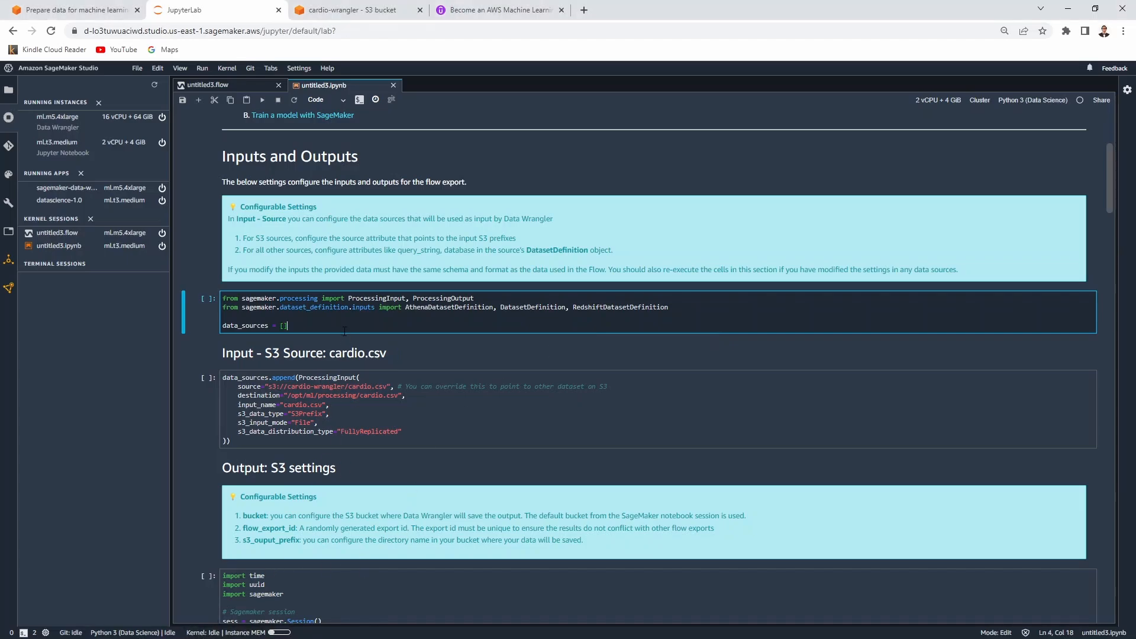
{"action": "key", "text": "shift+Return"}
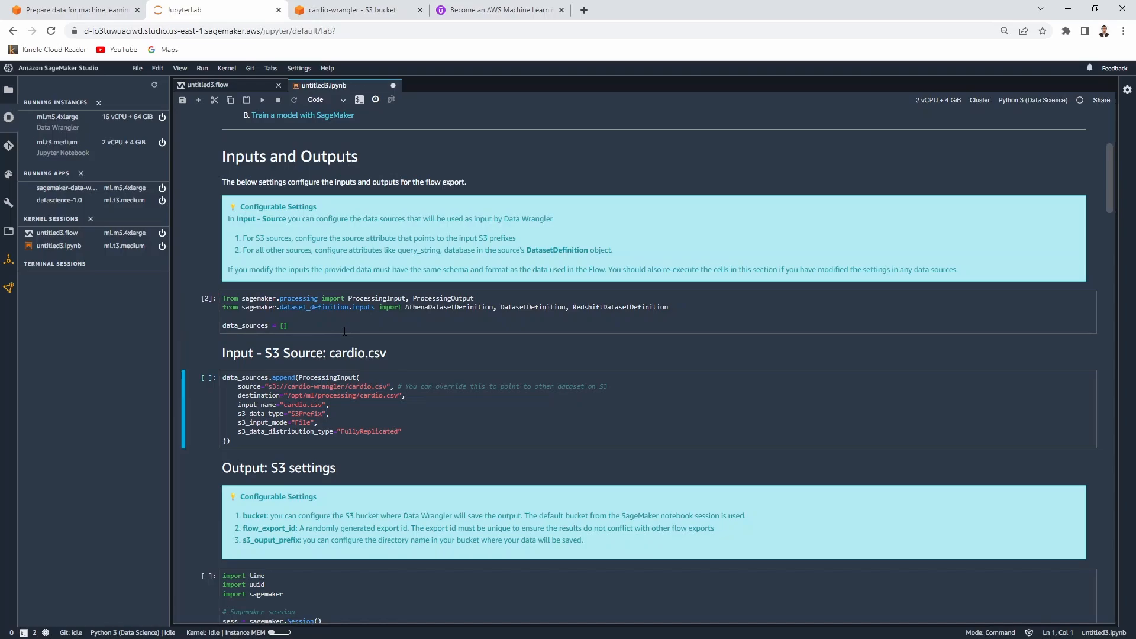
{"action": "key", "text": "shift+Return"}
{"action": "key", "text": "shift+Return"}
{"action": "key", "text": "shift+Return"}
{"action": "key", "text": "shift+Return"}
{"action": "key", "text": "shift+Return"}
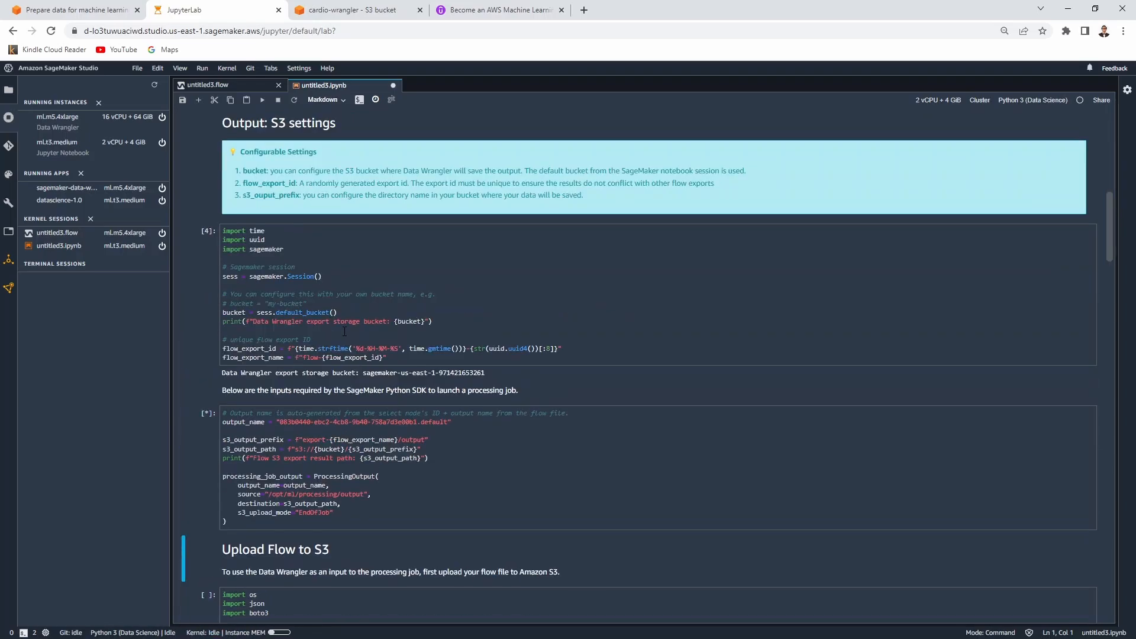
Step: Run the cells that upload untitled3.flow to S3 and define it as the processing job's flow input
{"action": "key", "text": "shift+Return"}
{"action": "key", "text": "shift+Return"}
{"action": "key", "text": "shift+Return"}
{"action": "key", "text": "shift+Return"}
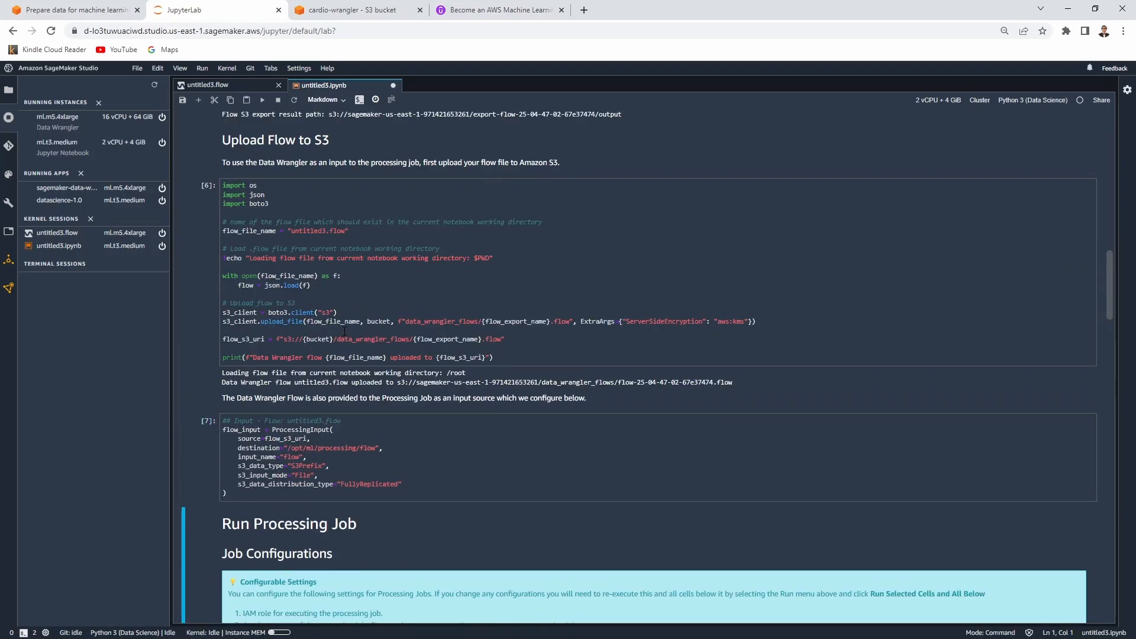
Step: Run the job configuration cell and the processor cell to launch the Data Wrangler processing job
{"action": "key", "text": "shift+Return"}
{"action": "key", "text": "shift+Return"}
{"action": "key", "text": "shift+Return"}
{"action": "key", "text": "shift+Return"}
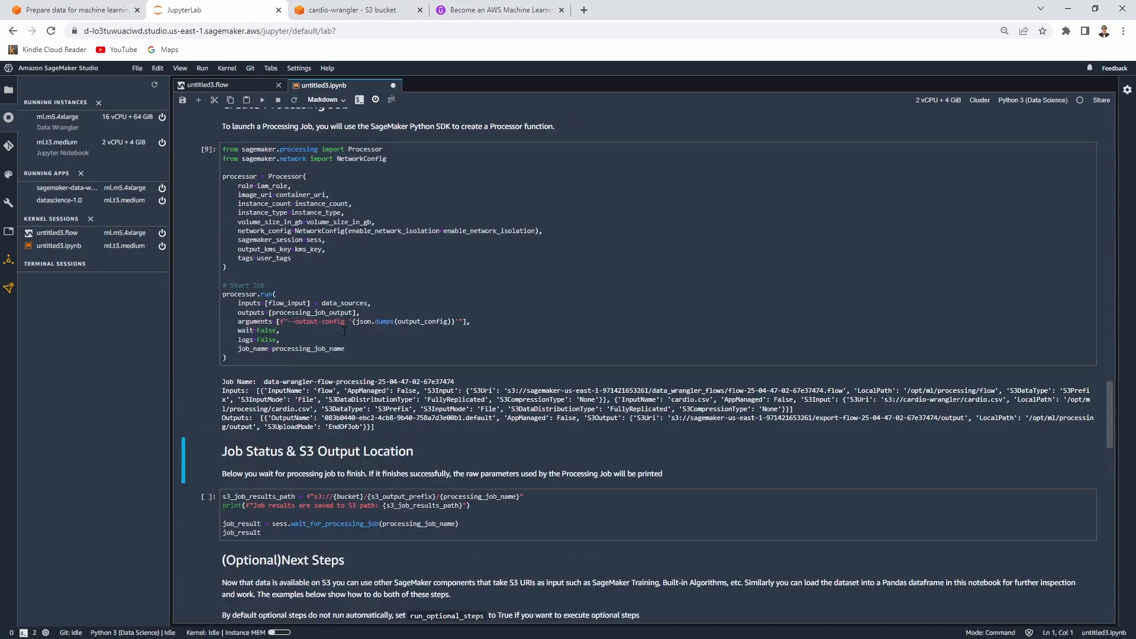
Step: Run the job status cell to wait for the processing job, and review its printed parameters
{"action": "key", "text": "shift+Return"}
{"action": "key", "text": "shift+Return"}
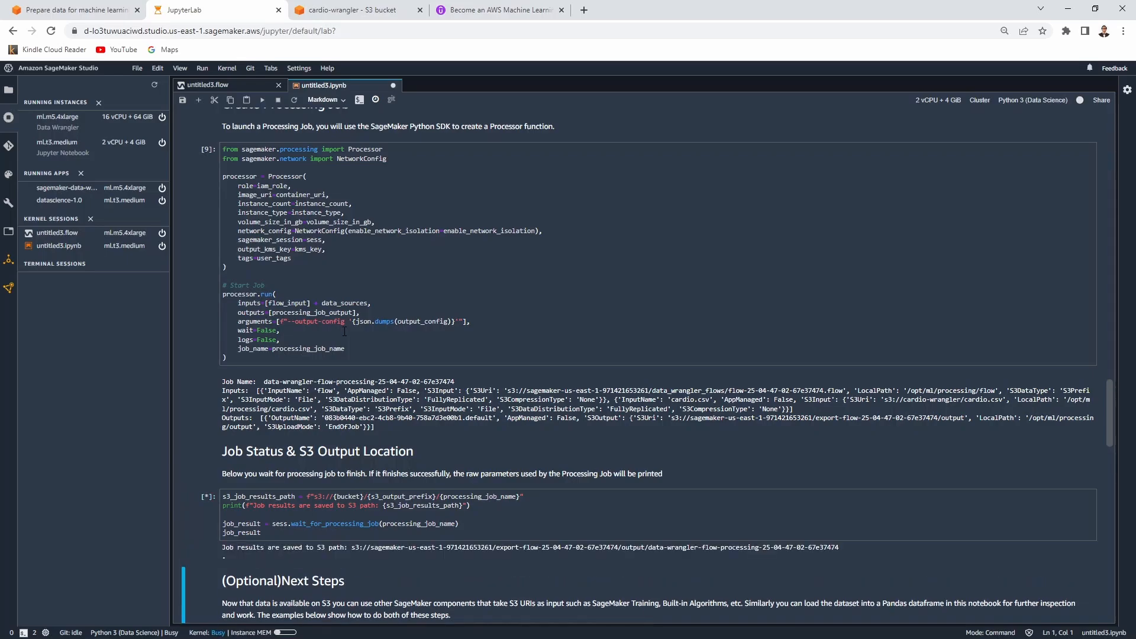
{"action": "scroll", "coordinate": [294, 488], "scroll_direction": "down", "scroll_amount": 2}
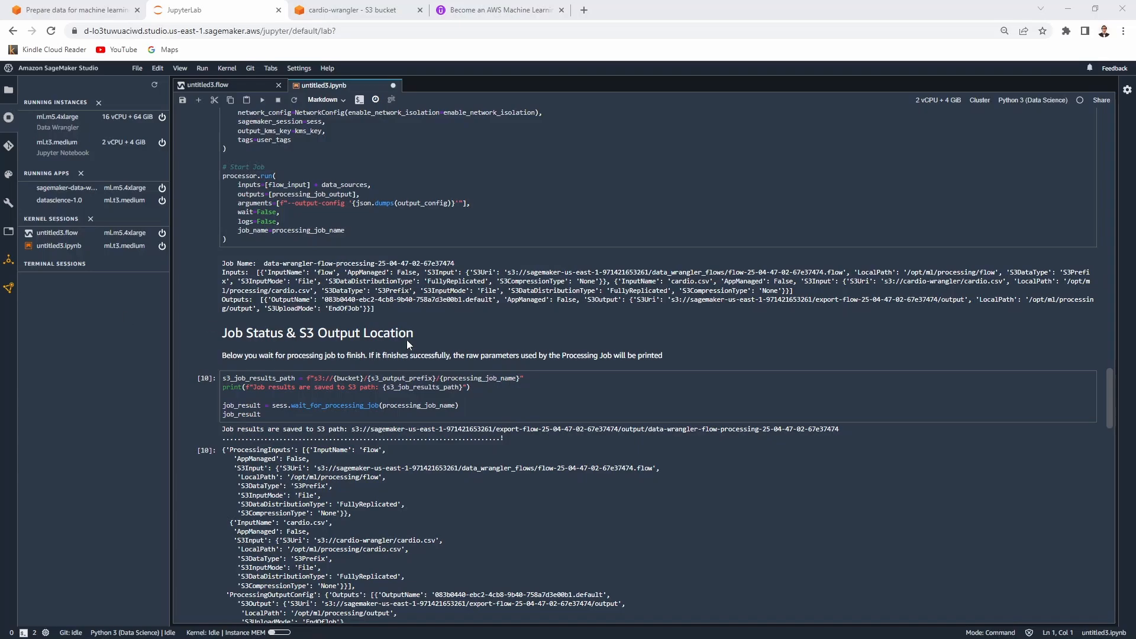
{"action": "scroll", "coordinate": [352, 451], "scroll_direction": "down", "scroll_amount": 3}
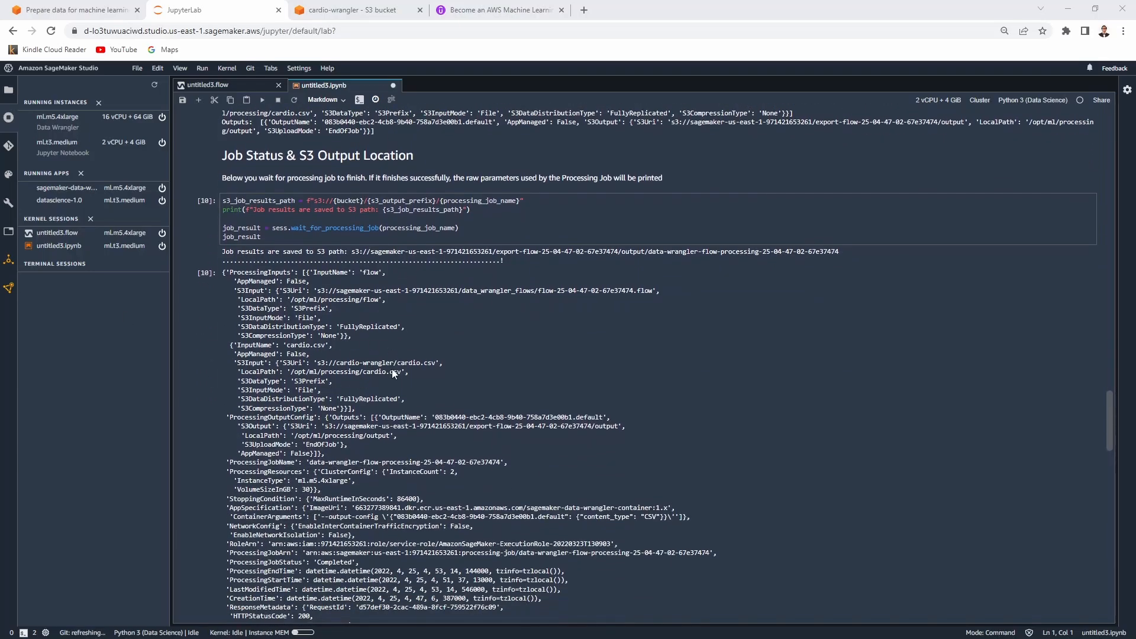
{"action": "scroll", "coordinate": [372, 325], "scroll_direction": "down", "scroll_amount": 1}
{"action": "scroll", "coordinate": [373, 325], "scroll_direction": "down", "scroll_amount": 4}
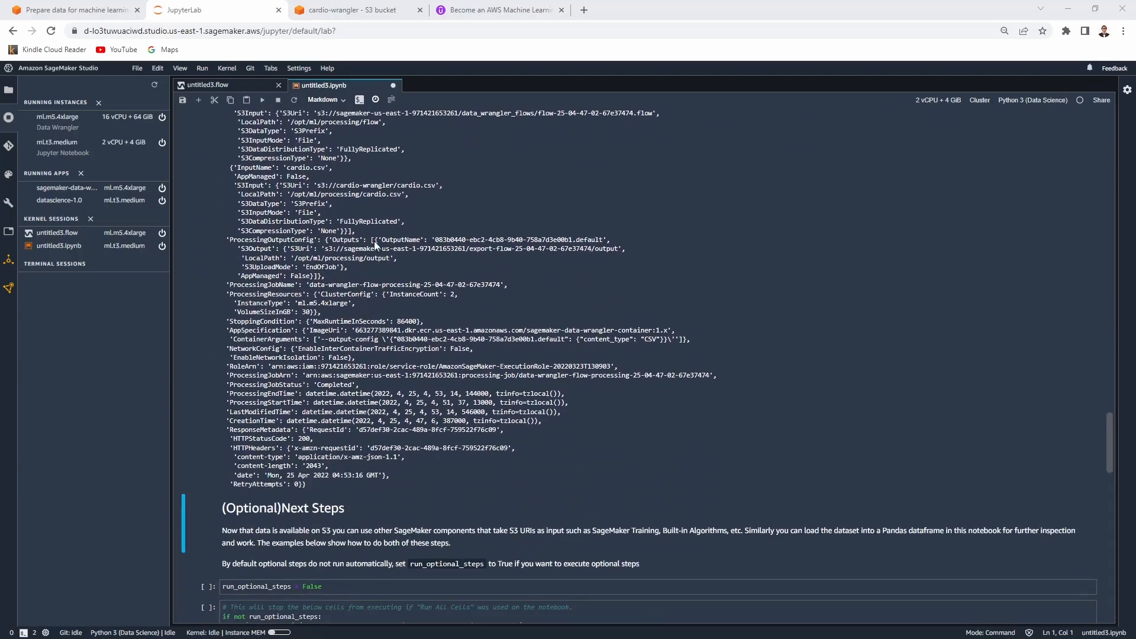
Step: Switch to the S3 console and open the default SageMaker us-east-1 bucket
{"action": "left_click", "coordinate": [345, 10]}
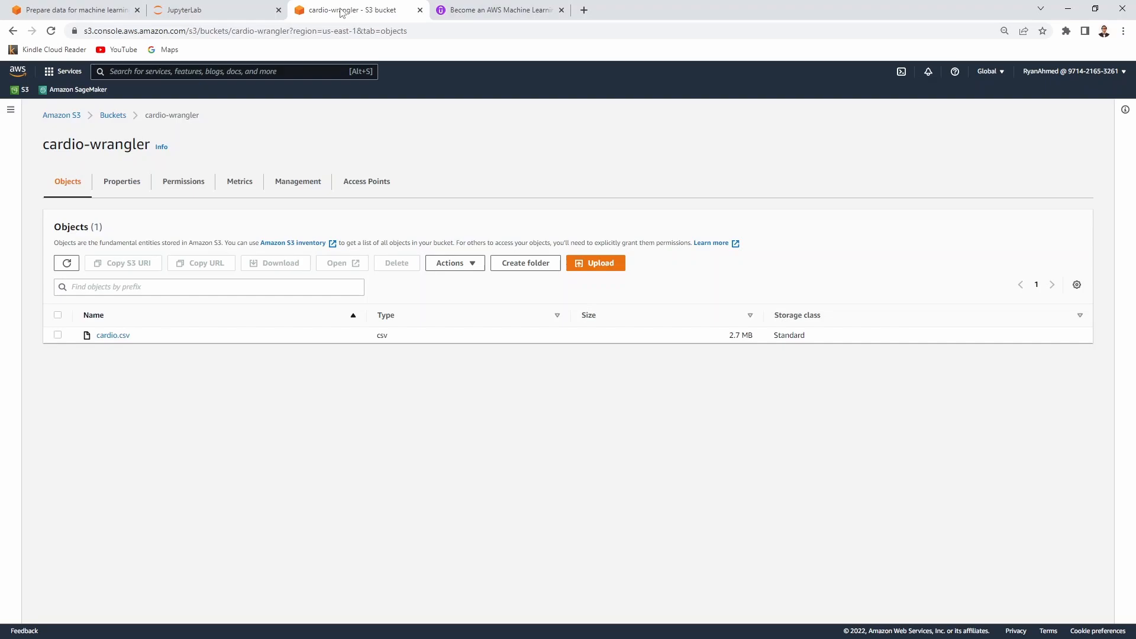
{"action": "left_click", "coordinate": [113, 116]}
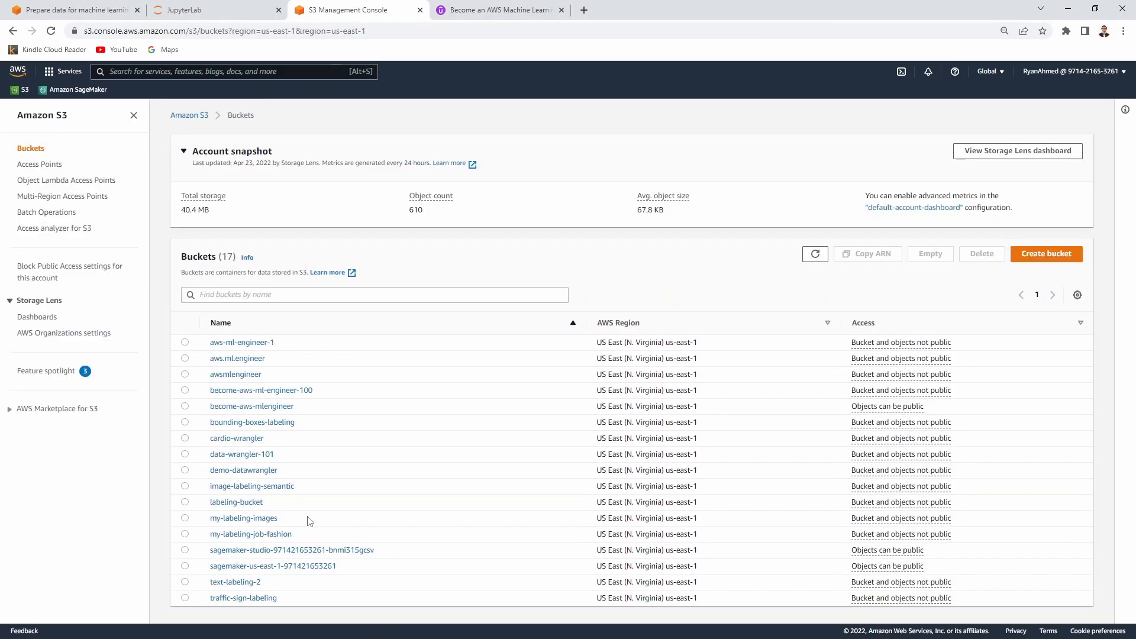
{"action": "left_click", "coordinate": [281, 565]}
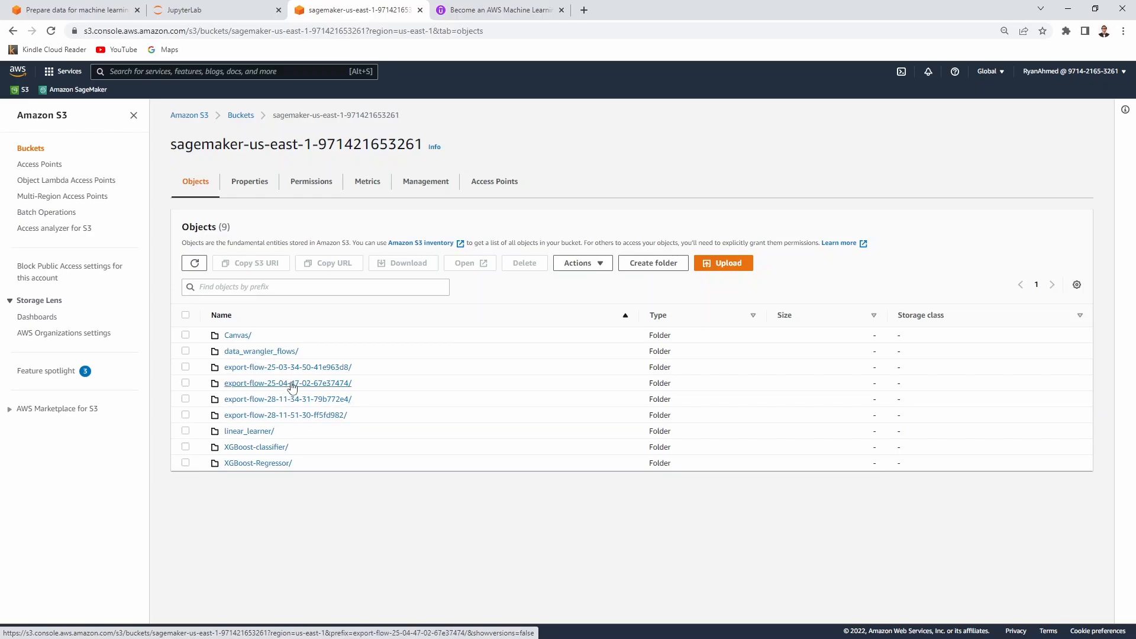
{"action": "left_click", "coordinate": [291, 368]}
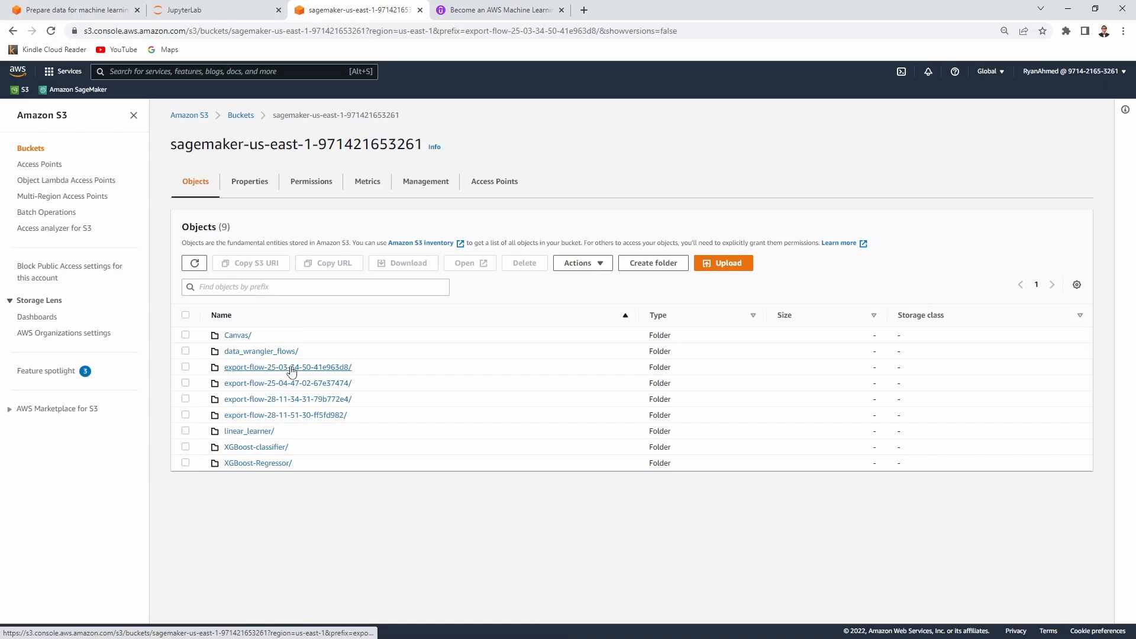
{"action": "left_click", "coordinate": [243, 333]}
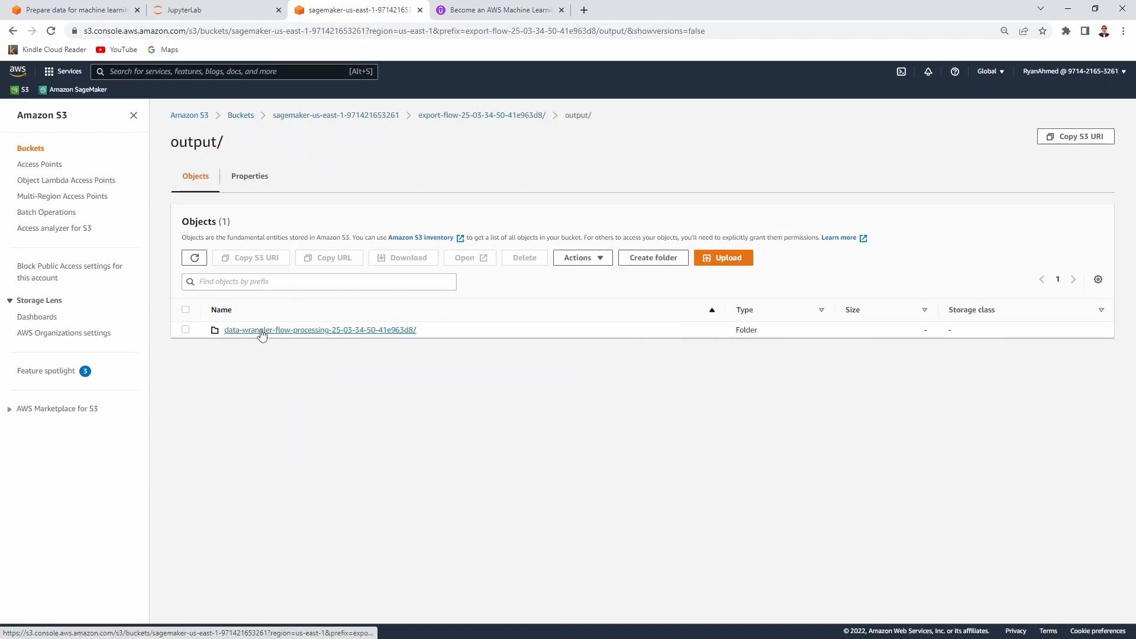
{"action": "left_click", "coordinate": [261, 332]}
{"action": "left_click", "coordinate": [261, 332]}
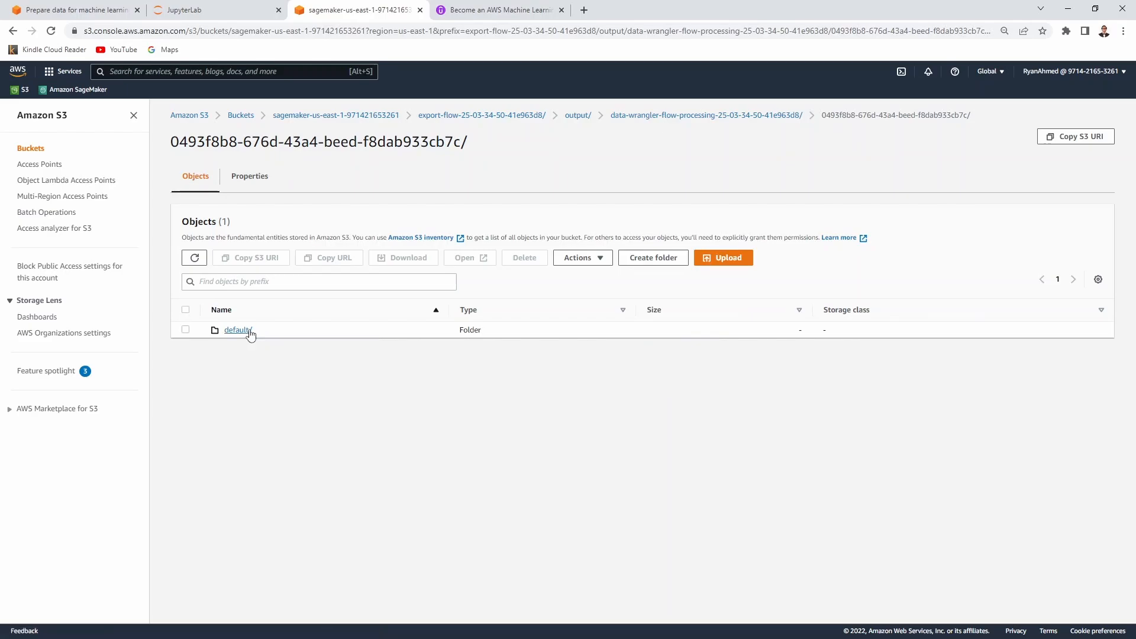
{"action": "left_click", "coordinate": [246, 331]}
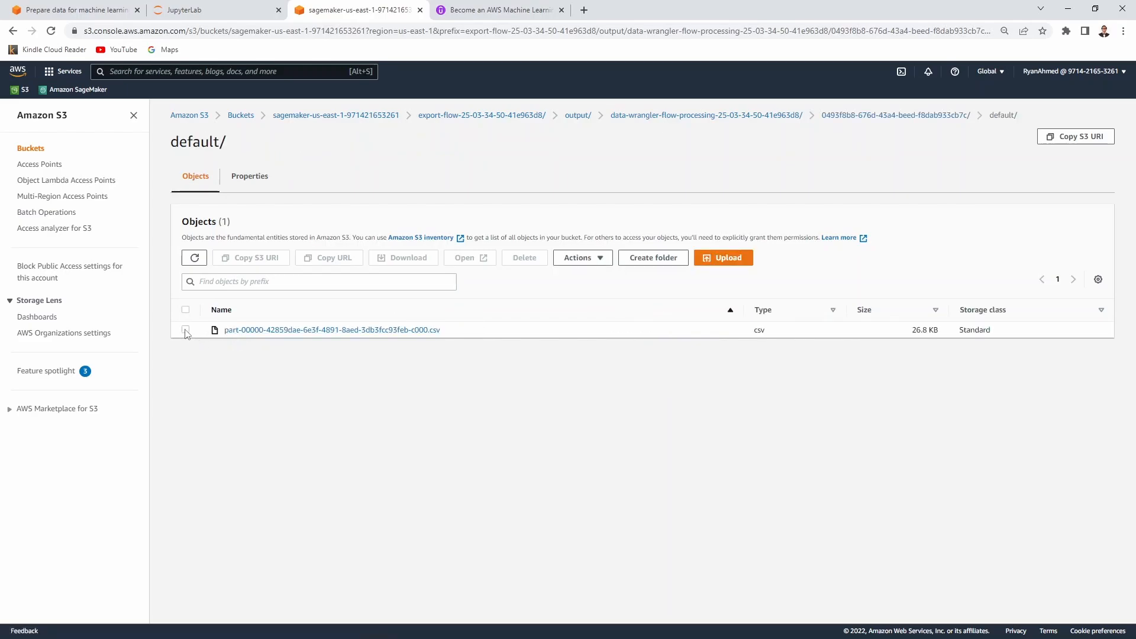
Step: Download the part-00000 CSV of that export, view it in Excel and minimize the workbook
{"action": "left_click", "coordinate": [185, 329]}
{"action": "left_click", "coordinate": [398, 261]}
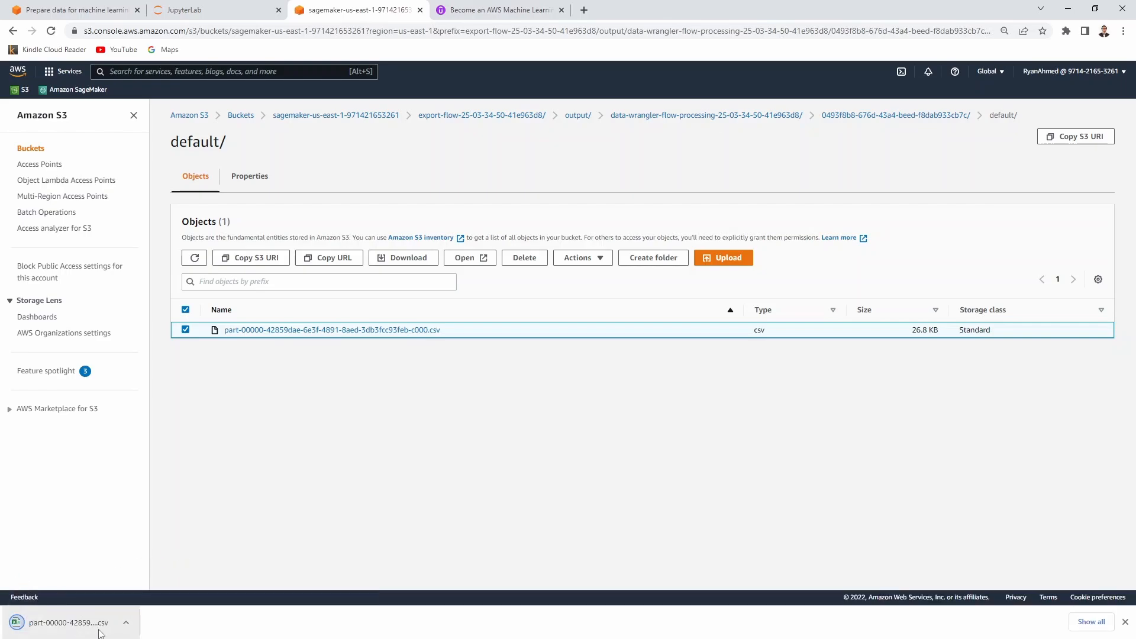
{"action": "left_click", "coordinate": [98, 632]}
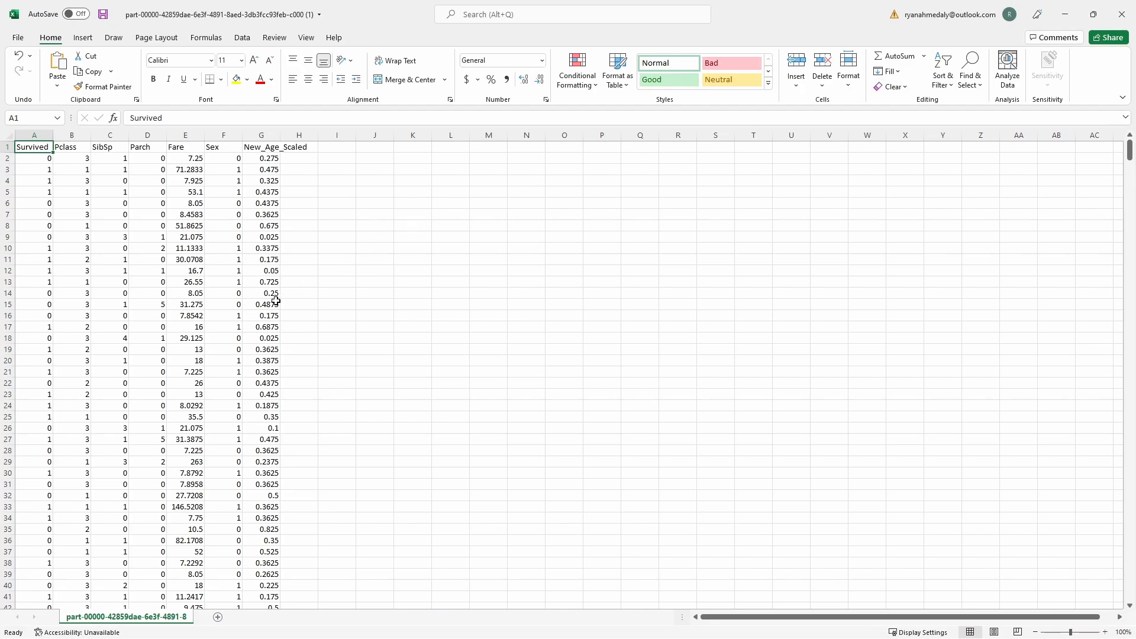
{"action": "left_click", "coordinate": [1065, 16]}
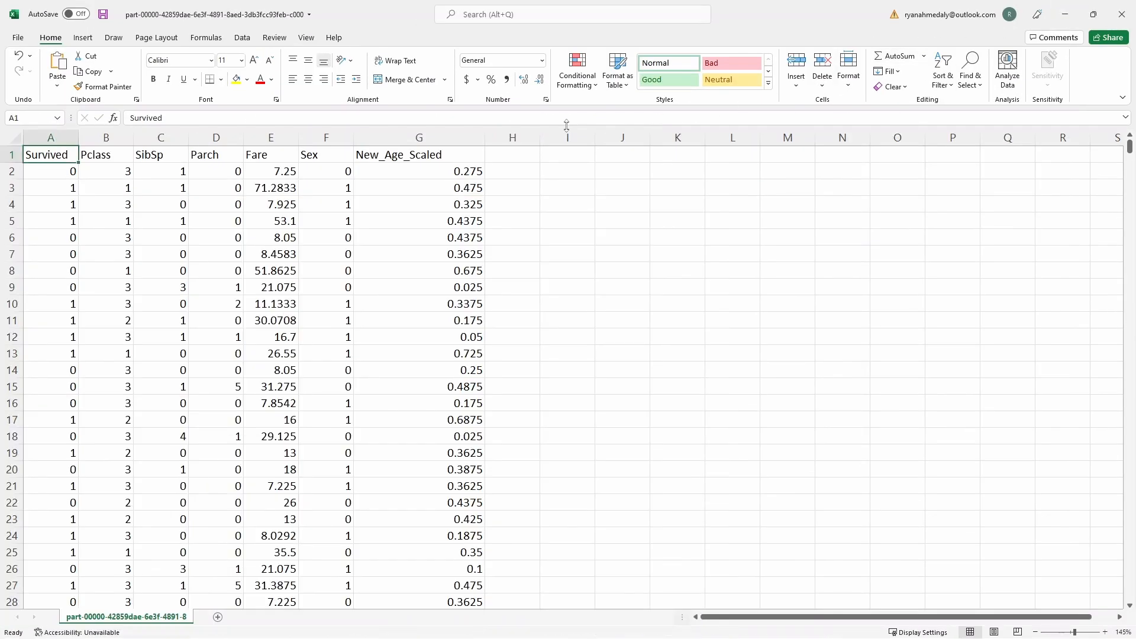
{"action": "left_click", "coordinate": [1065, 15]}
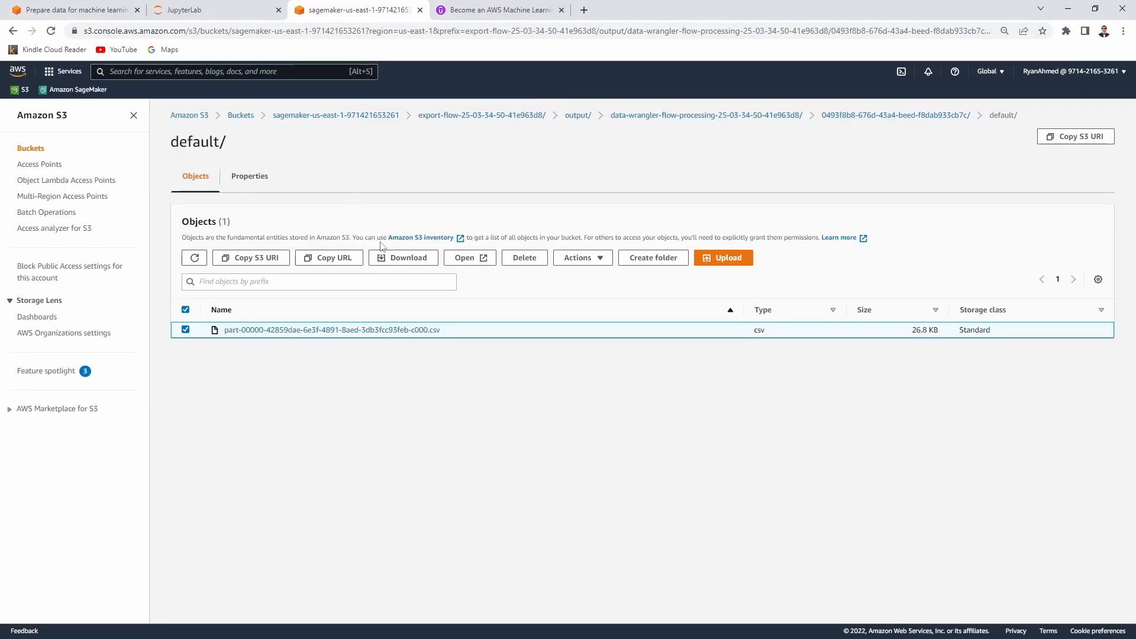
{"action": "left_click", "coordinate": [668, 118]}
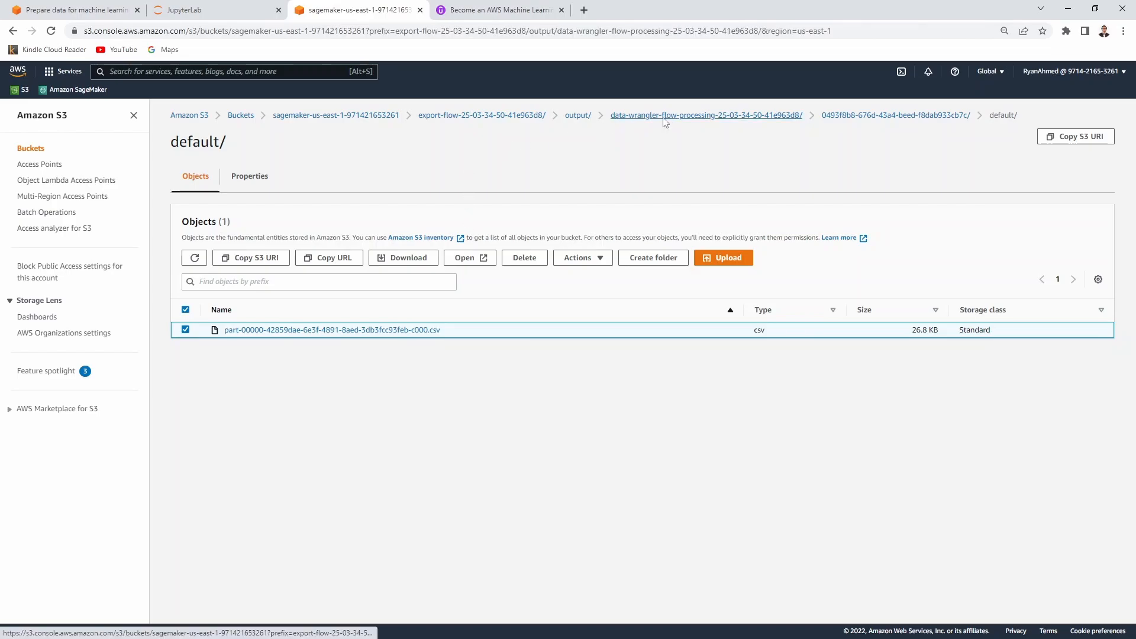
{"action": "left_click", "coordinate": [348, 116]}
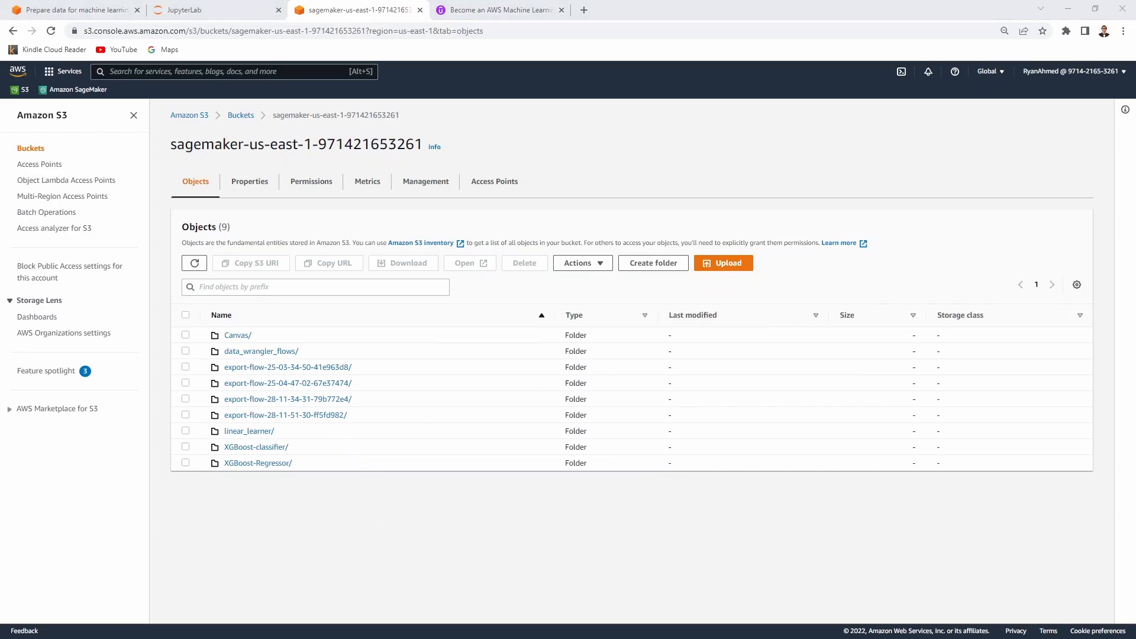
{"action": "left_click", "coordinate": [308, 383]}
{"action": "left_click", "coordinate": [243, 331]}
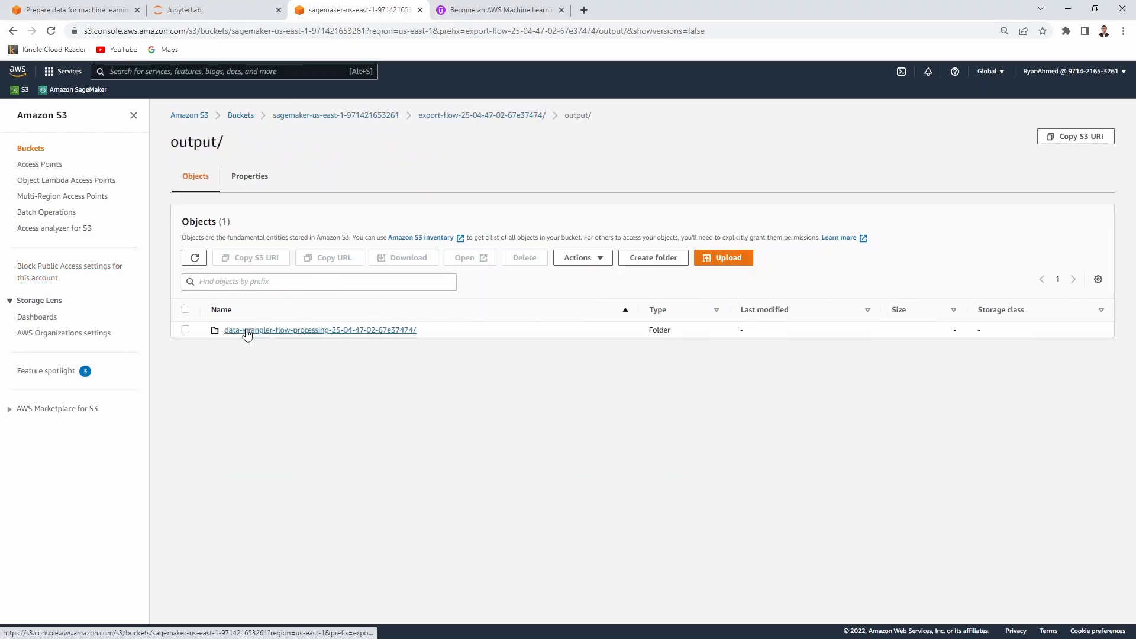
{"action": "left_click", "coordinate": [246, 332]}
{"action": "left_click", "coordinate": [248, 332]}
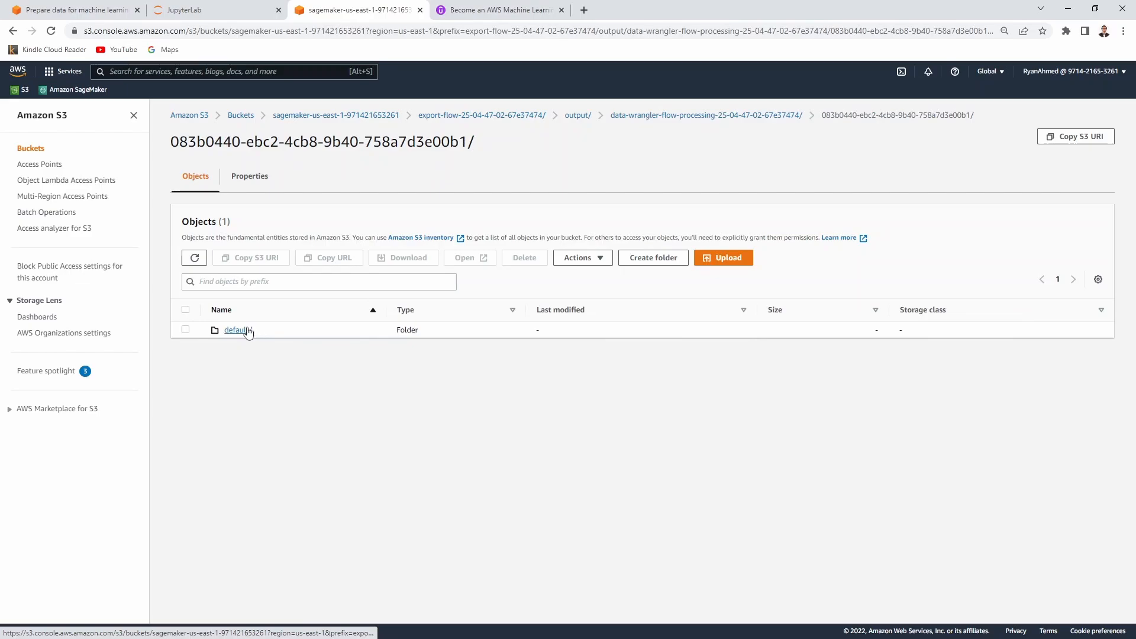
{"action": "left_click", "coordinate": [246, 331]}
{"action": "left_click", "coordinate": [256, 332]}
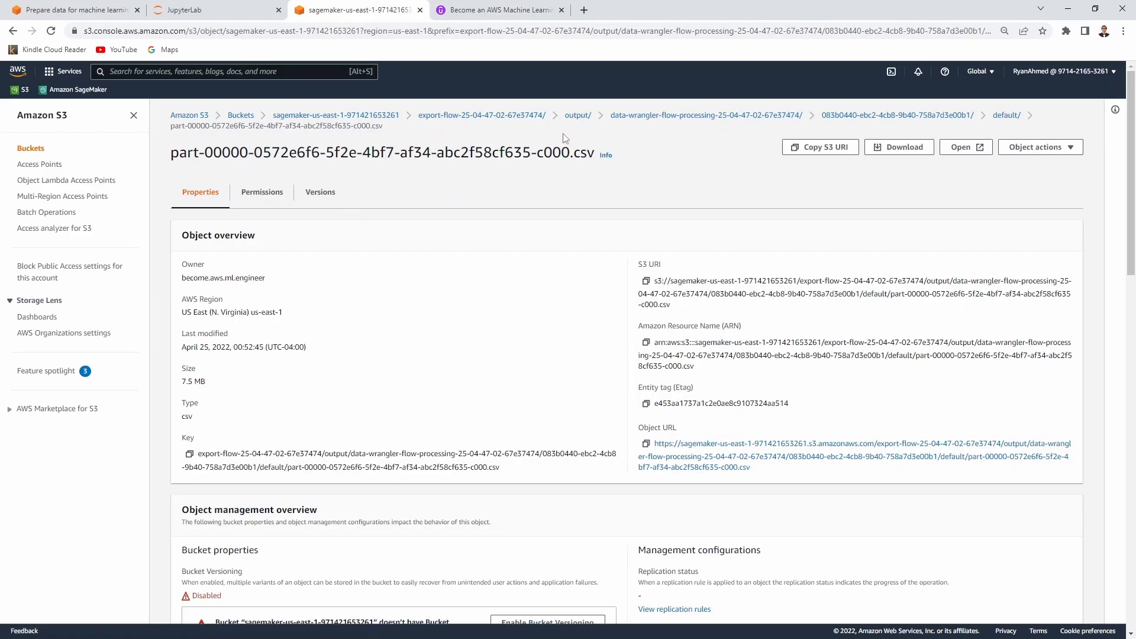
Step: Download the exported cardio CSV, examine its scaled columns in Excel and minimize the workbook
{"action": "left_click", "coordinate": [891, 157]}
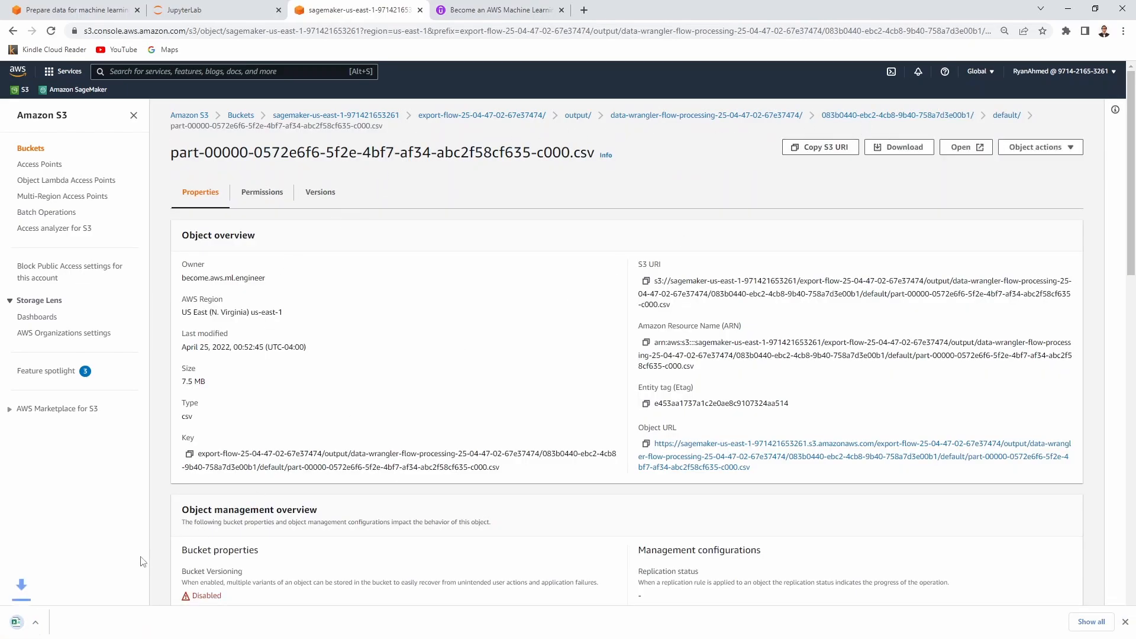
{"action": "left_click", "coordinate": [71, 622]}
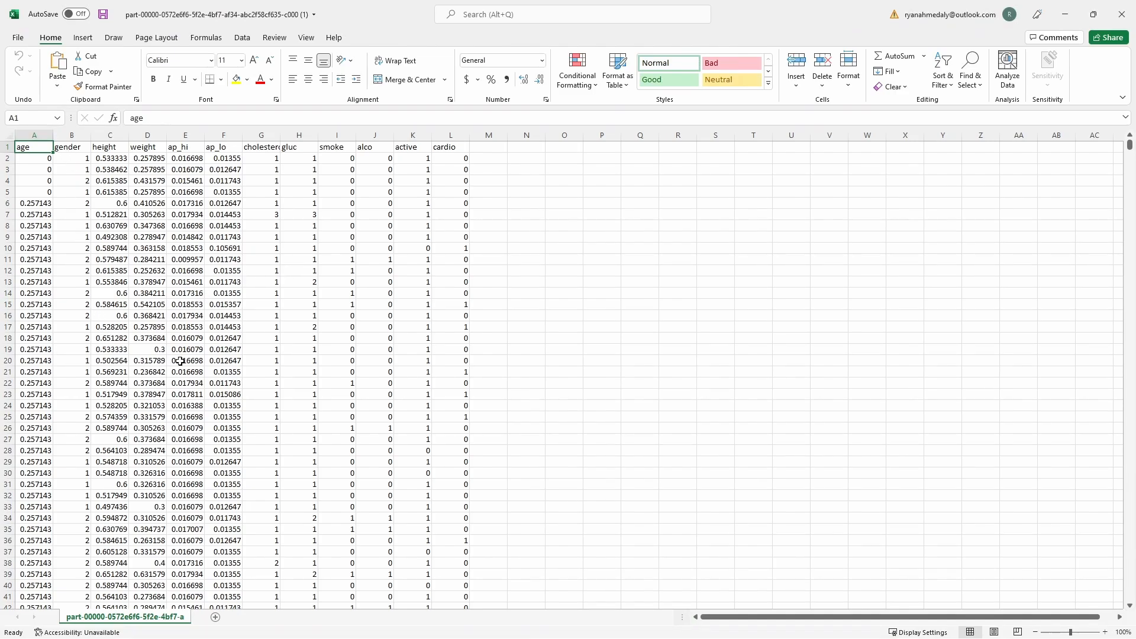
{"action": "scroll", "coordinate": [205, 357], "scroll_direction": "down", "scroll_amount": 4}
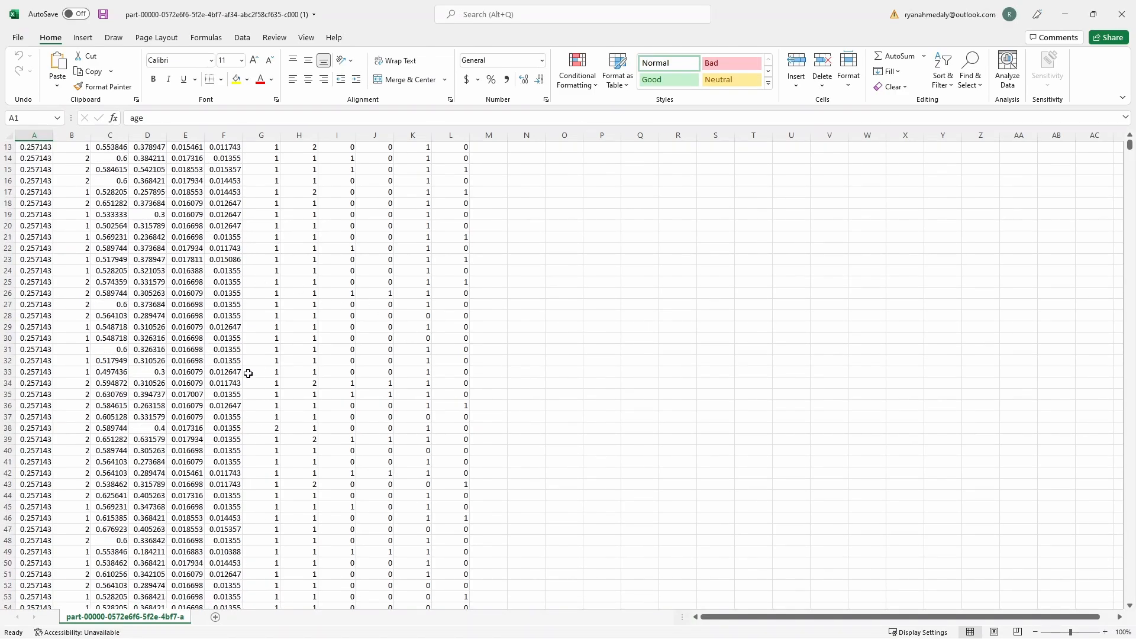
{"action": "scroll", "coordinate": [239, 378], "scroll_direction": "up", "scroll_amount": 4}
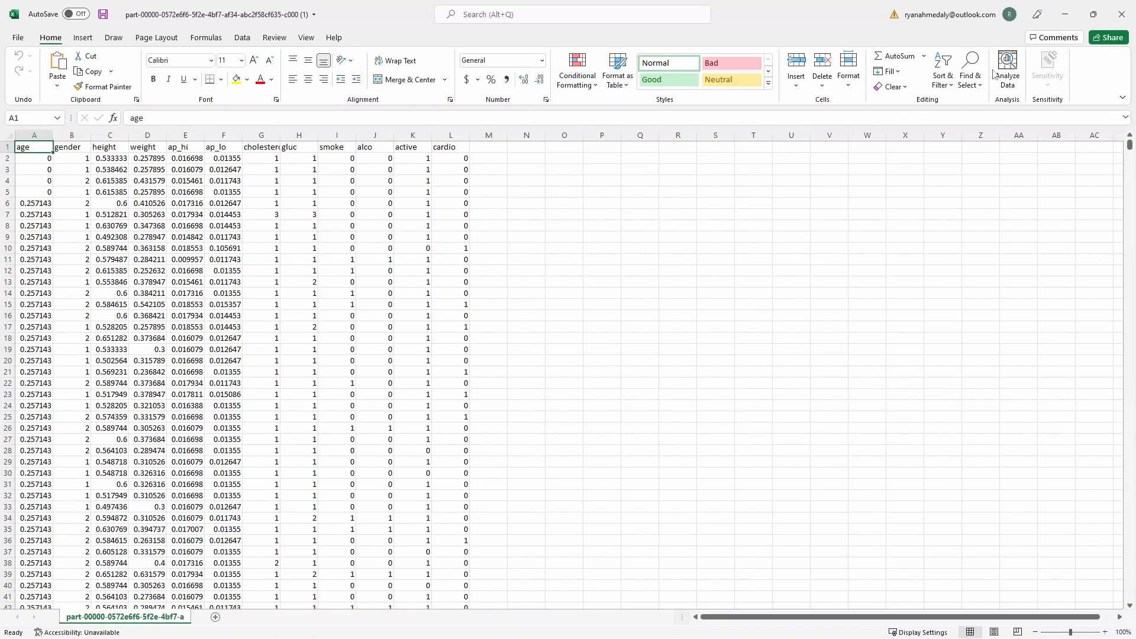
{"action": "left_click", "coordinate": [1063, 14]}
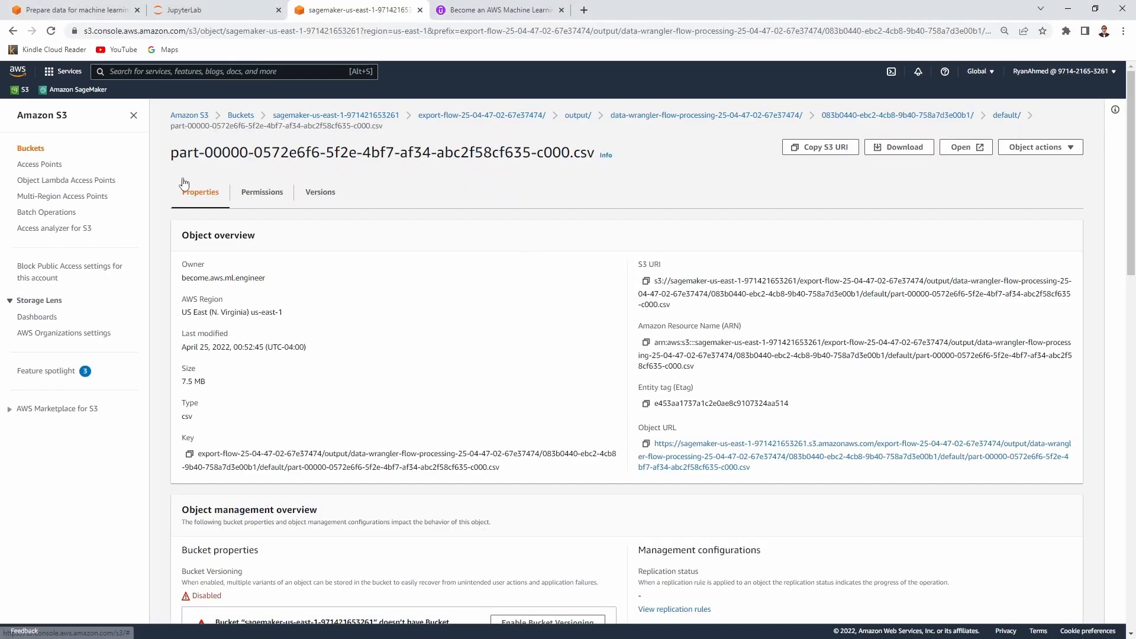
Step: Return to SageMaker Studio, shut down the ml.m5.4xlarge and ml.t3.medium instances, and widen the running instances pane
{"action": "left_click", "coordinate": [228, 8]}
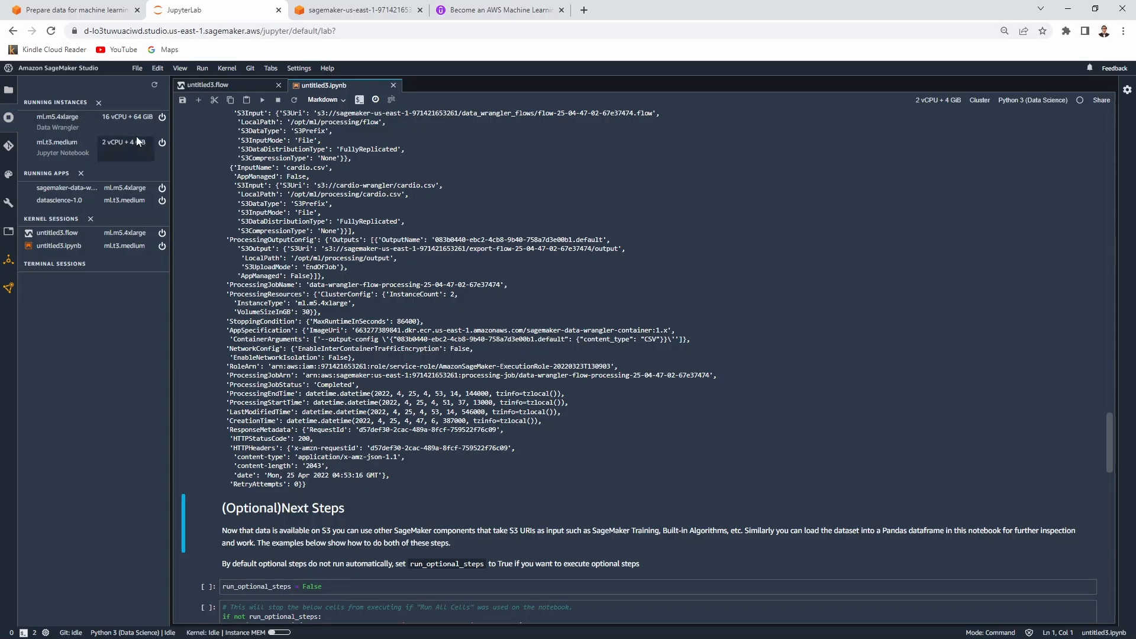
{"action": "left_click", "coordinate": [162, 117]}
{"action": "left_click", "coordinate": [662, 382]}
{"action": "left_click", "coordinate": [163, 117]}
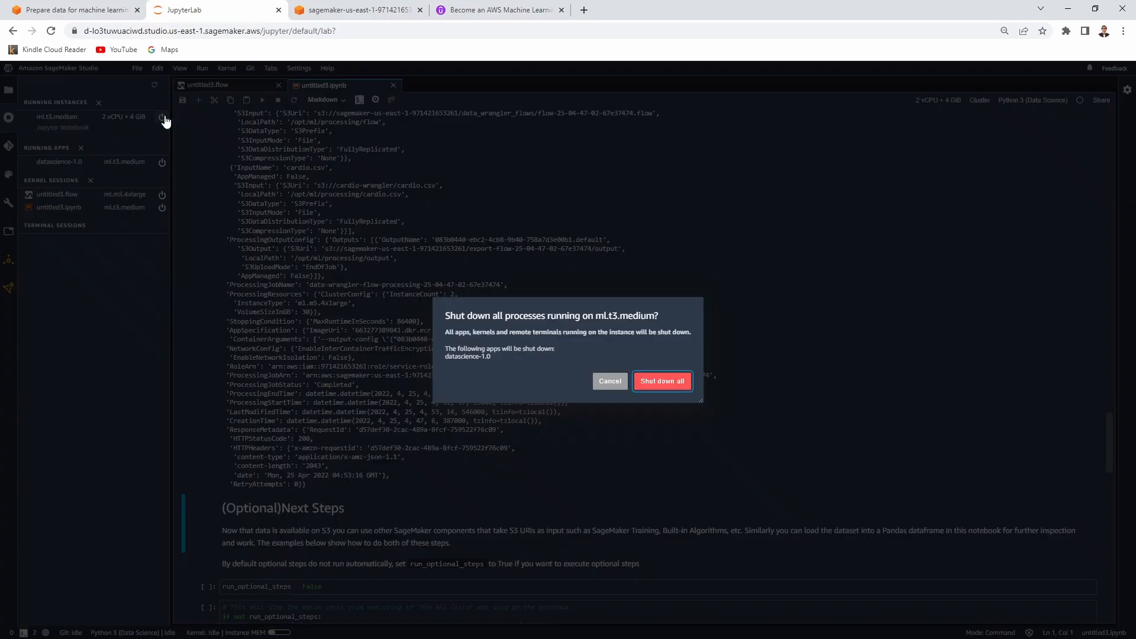
{"action": "left_click", "coordinate": [678, 389]}
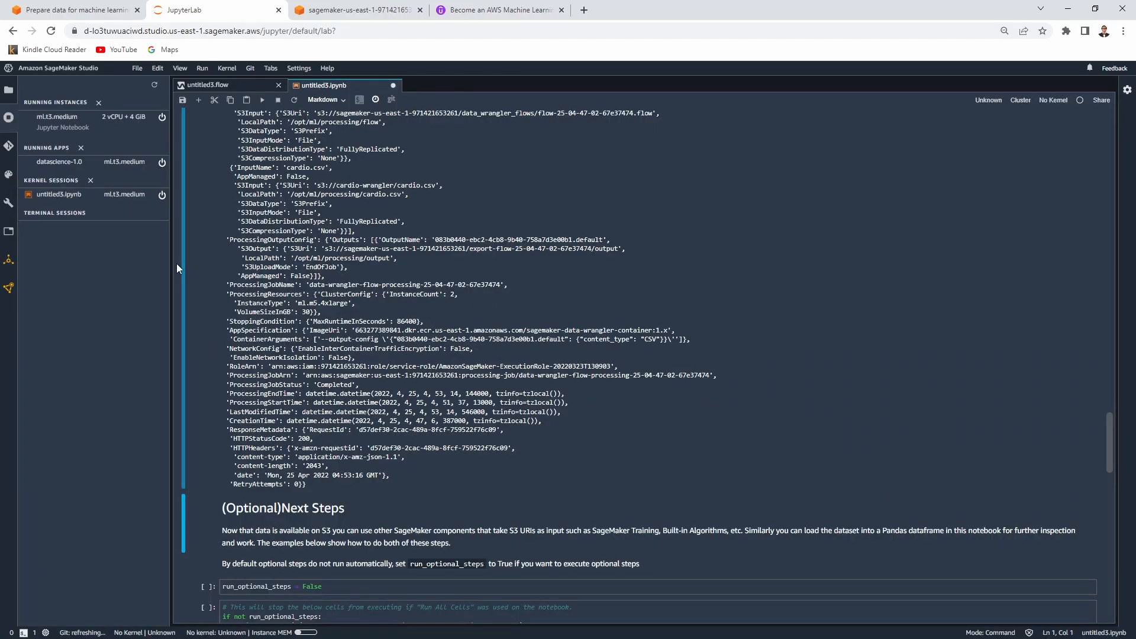
{"action": "left_click_drag", "start_coordinate": [171, 262], "coordinate": [250, 263]}
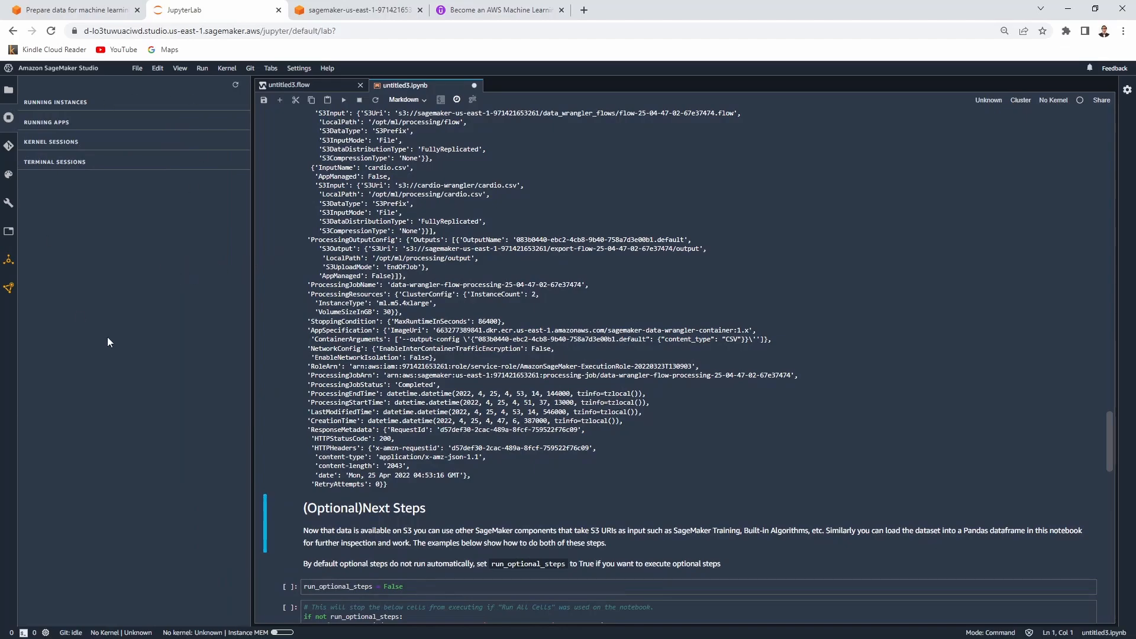